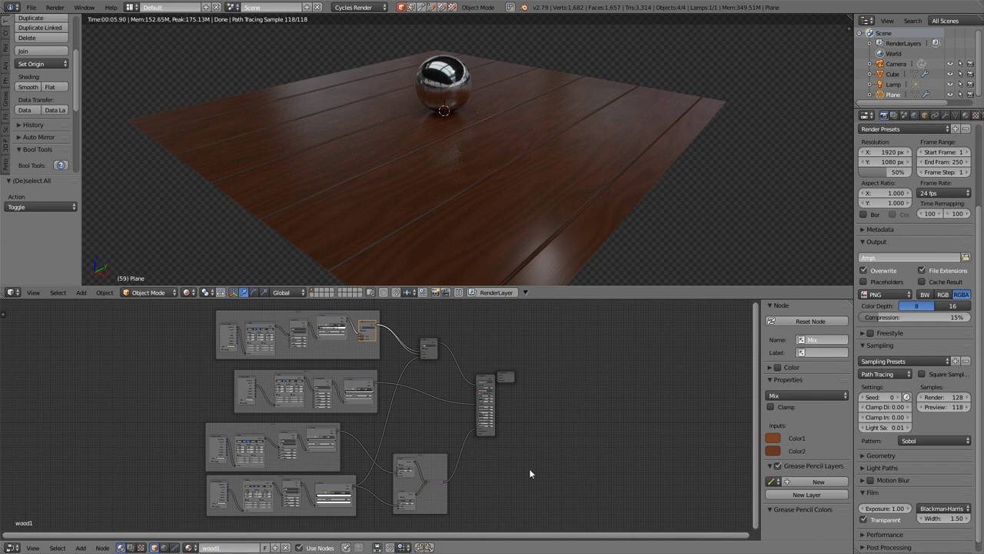
Step: Add a plane on an empty layer and scale it up by about 6.2, comparing it with the original floor plane
click(316, 292)
key(shift+a)
click(464, 203)
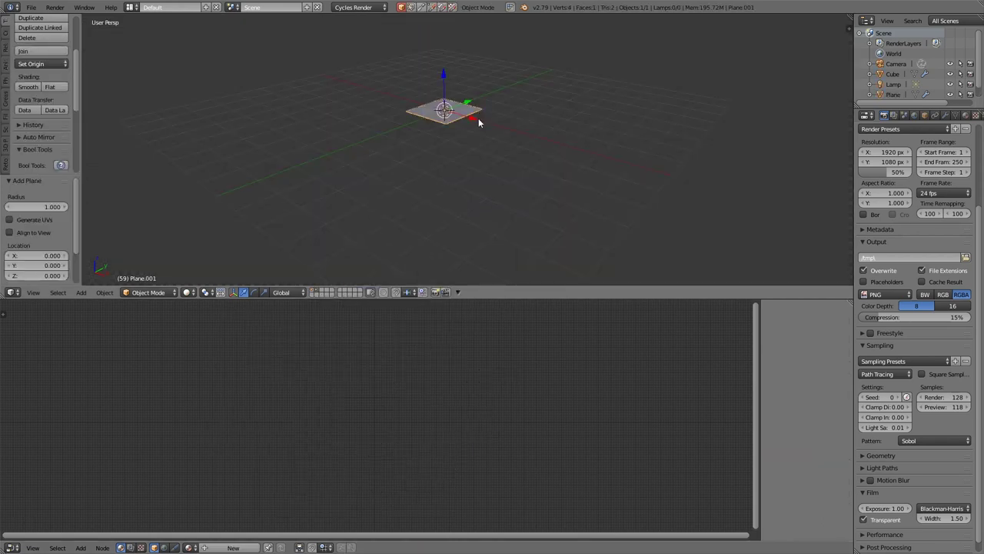
key(s)
click(666, 120)
click(312, 289)
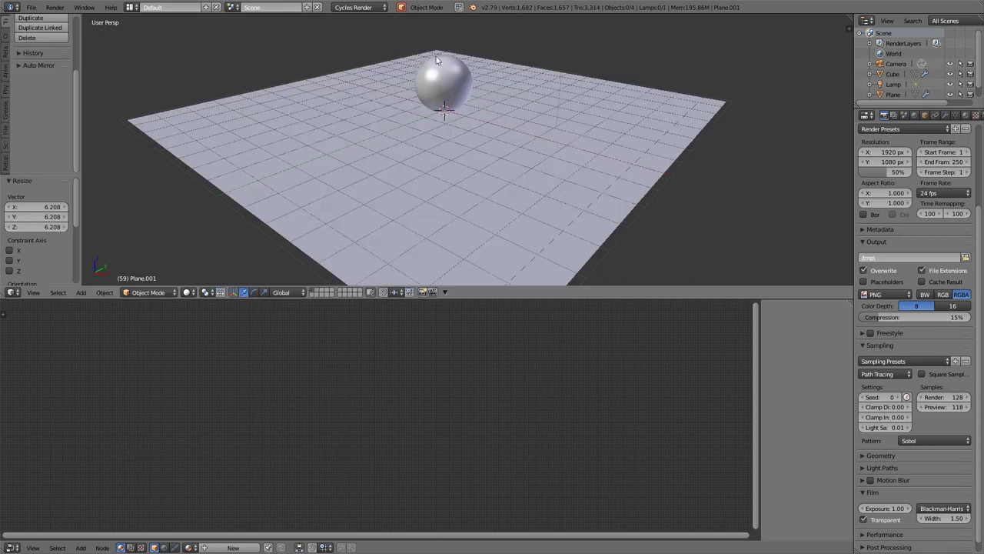
click(316, 293)
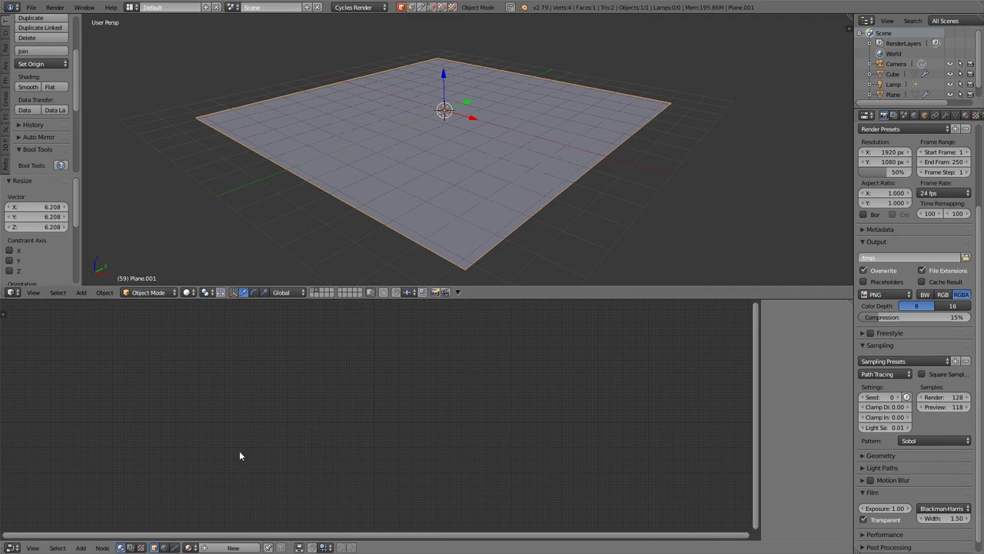
Step: Display the World shader nodes, preview the scene in rendered shading and turn off the transparent film
click(163, 549)
drag(240, 375, 223, 359)
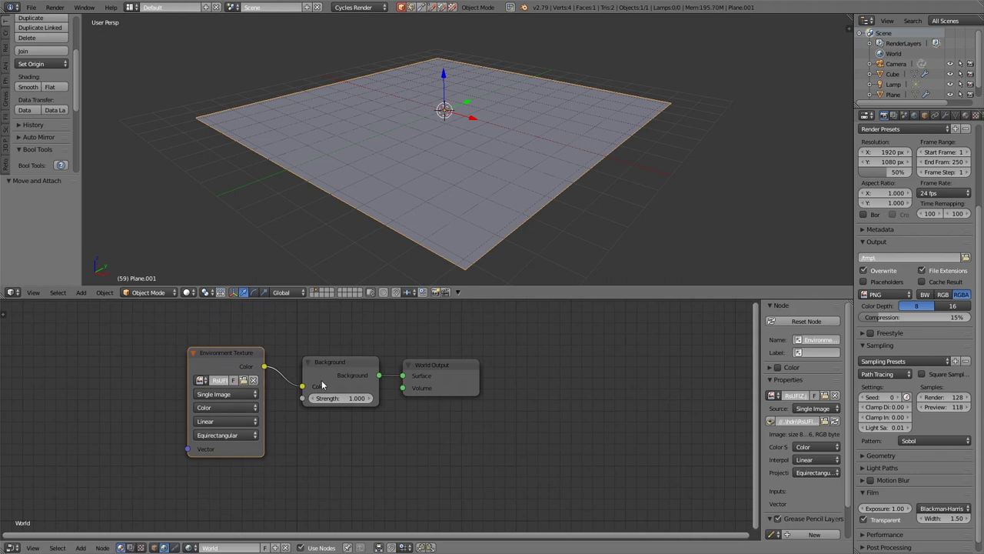
key(shift+z)
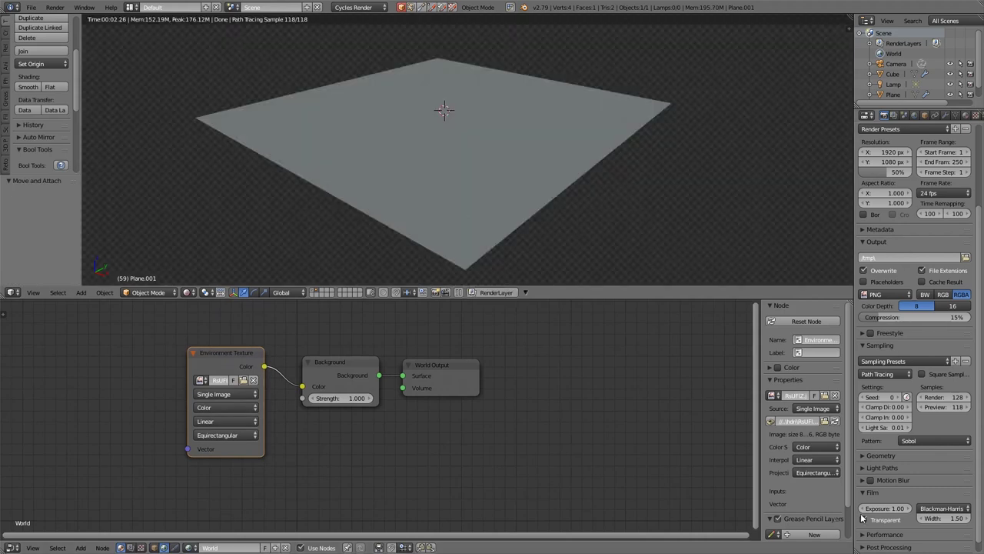
click(864, 520)
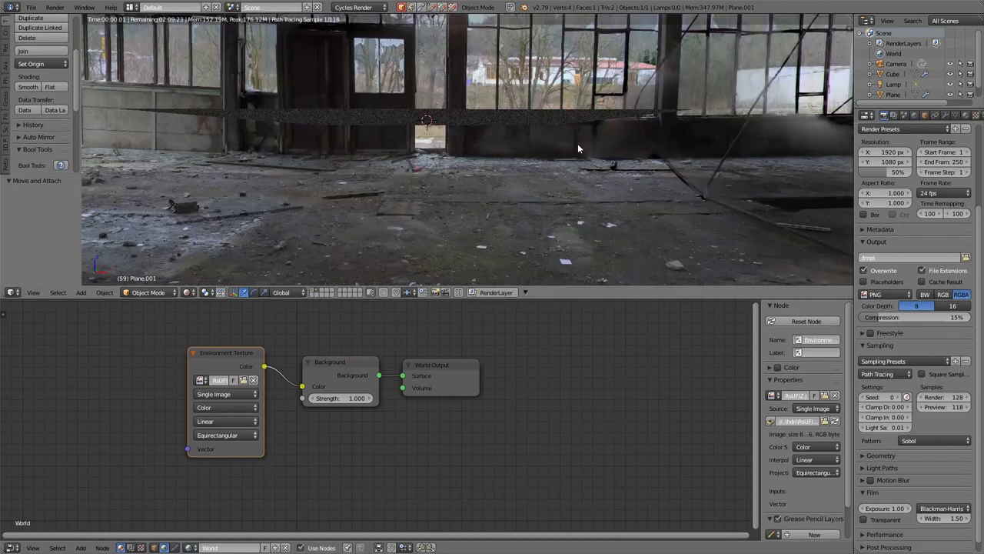
middle_drag(578, 143, 525, 171)
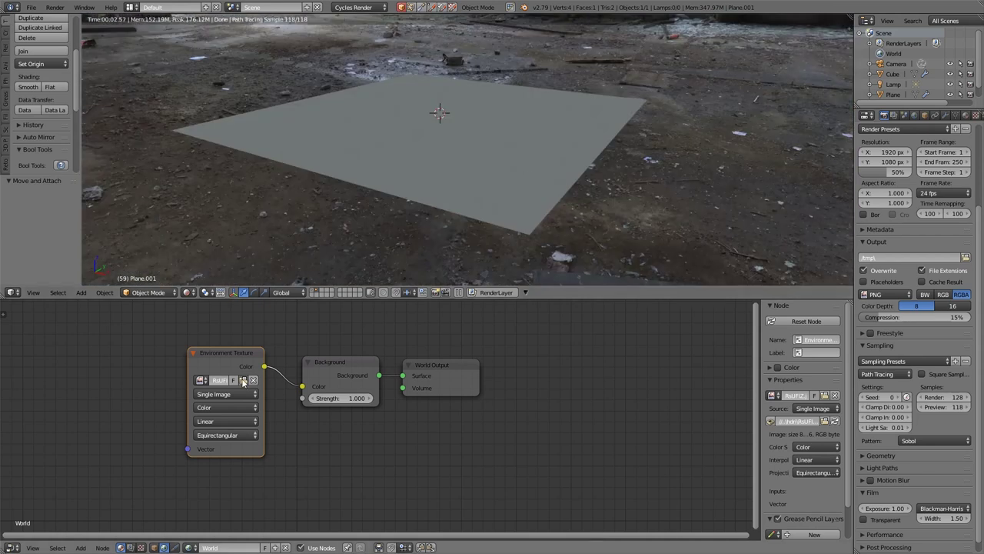
Step: Browse the hdri folder with thumbnails and load RsUFIZ.jpg into the world's Environment Texture node
click(243, 379)
click(175, 21)
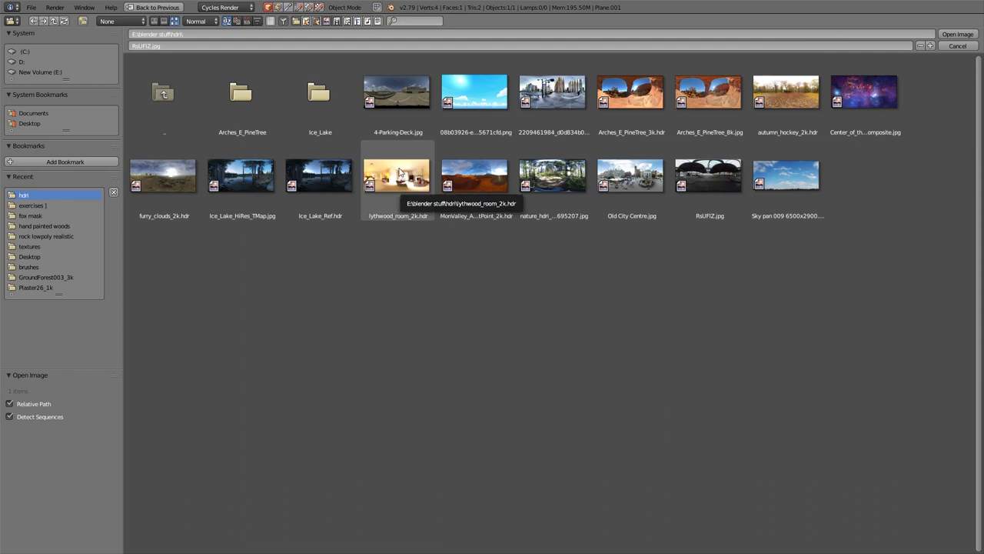
double_click(721, 161)
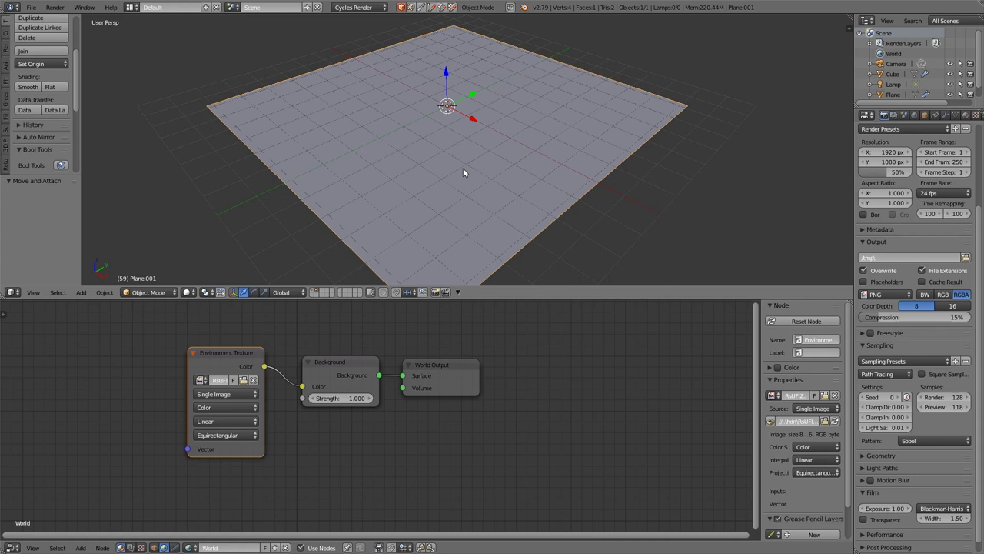
Step: Unwrap the new plane's UVs in Edit Mode
key(Tab)
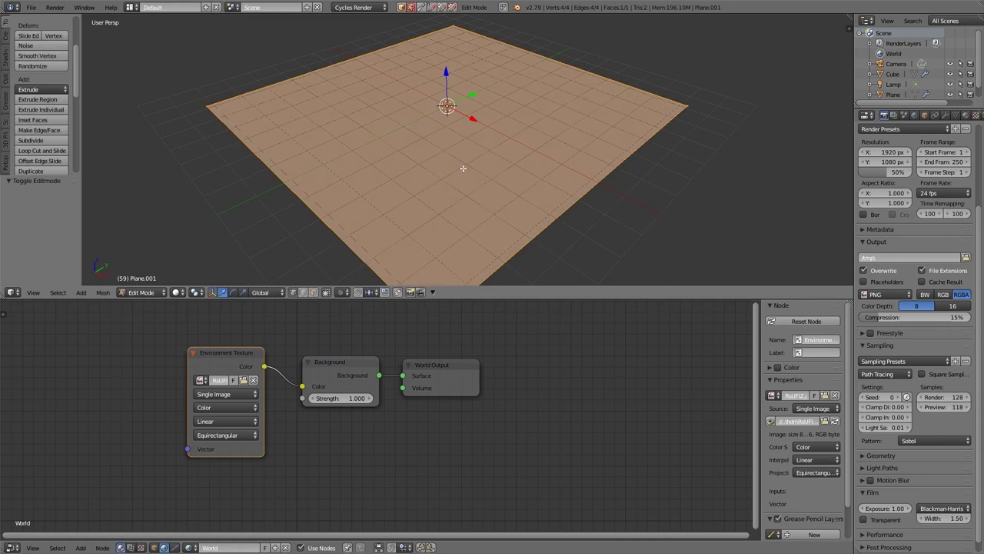
key(u)
click(463, 166)
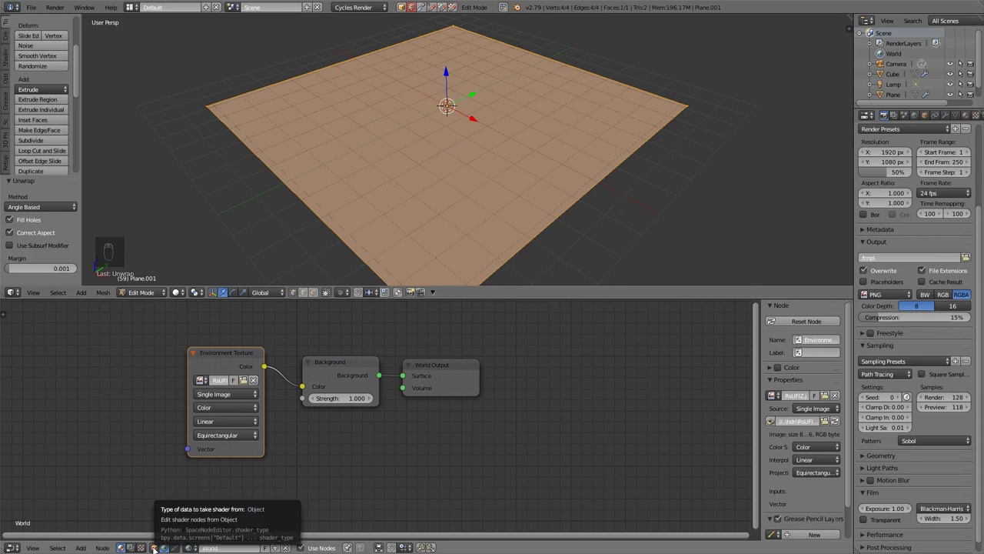
Step: Create a new material for the plane and name it wood2
click(153, 547)
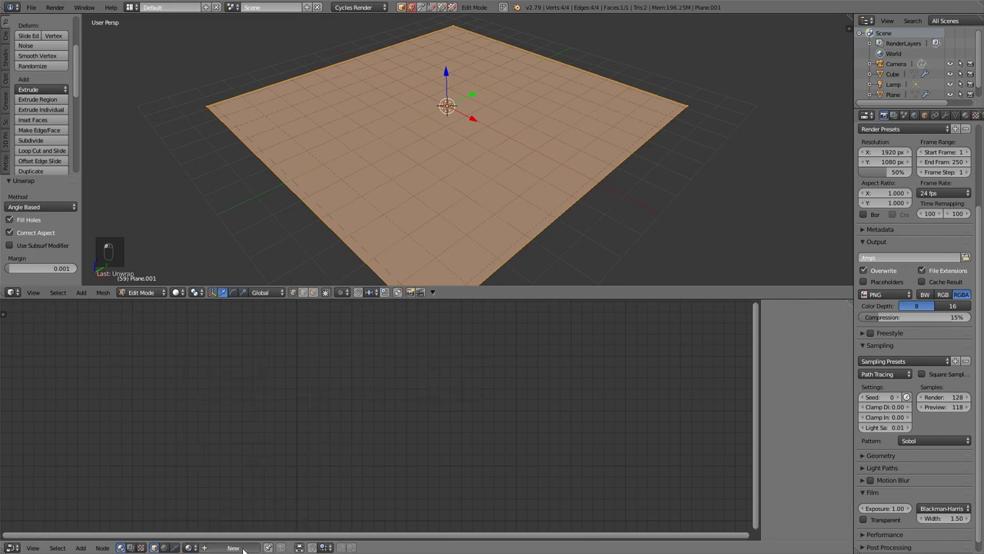
click(233, 548)
double_click(244, 546)
text(wood2)
key(Return)
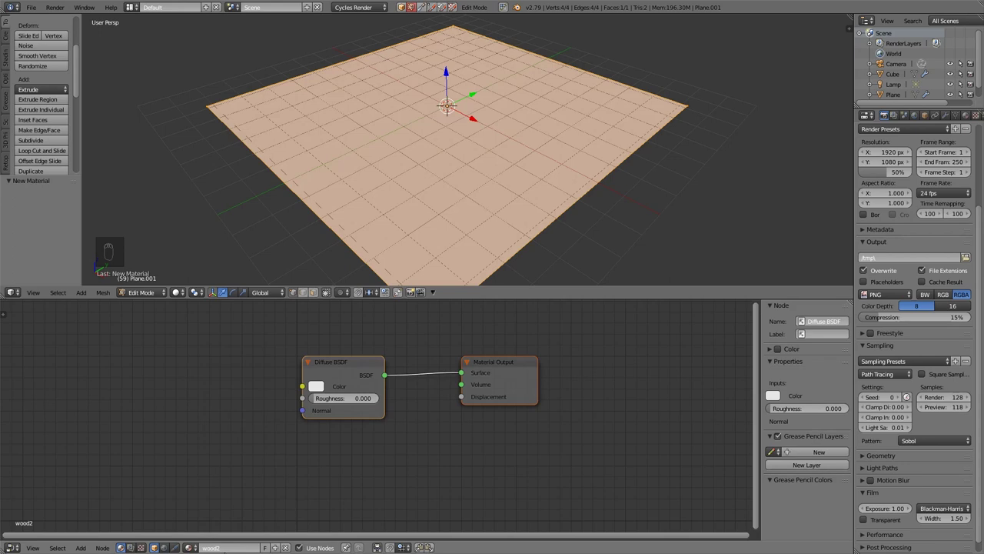
Step: Switch the Diffuse BSDF node to a Principled BSDF and rearrange it with the Material Output node
click(338, 366)
key(shift+s)
mouse_move(348, 357)
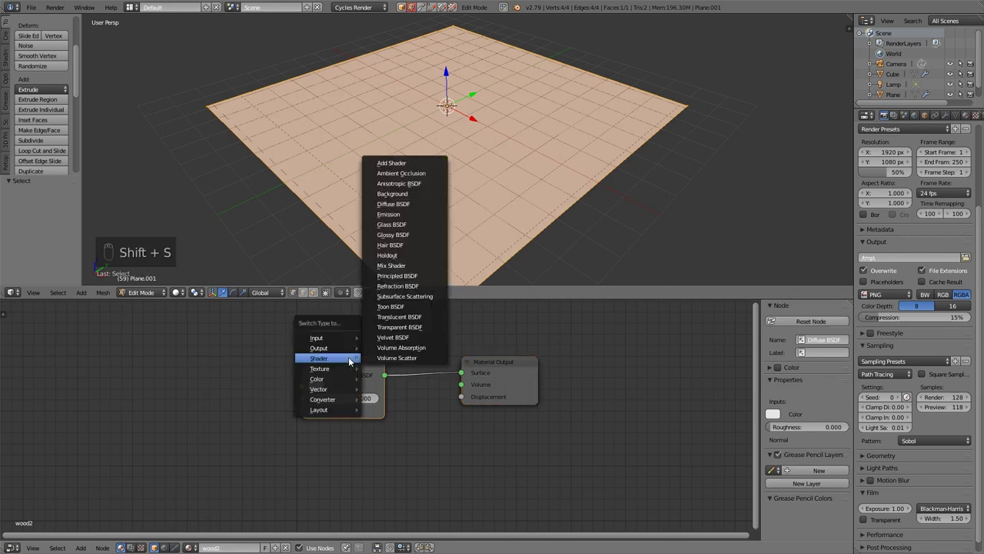
click(388, 275)
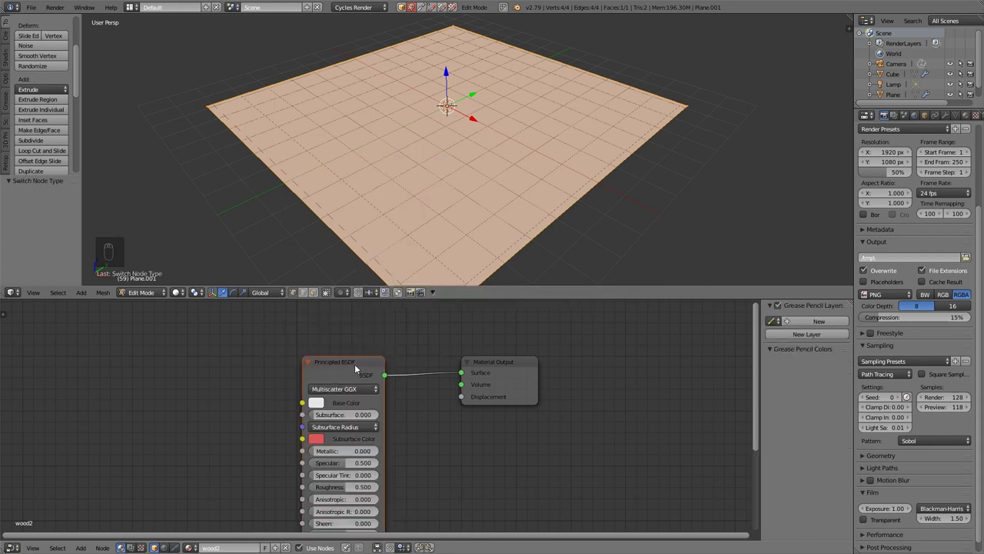
drag(353, 364, 398, 324)
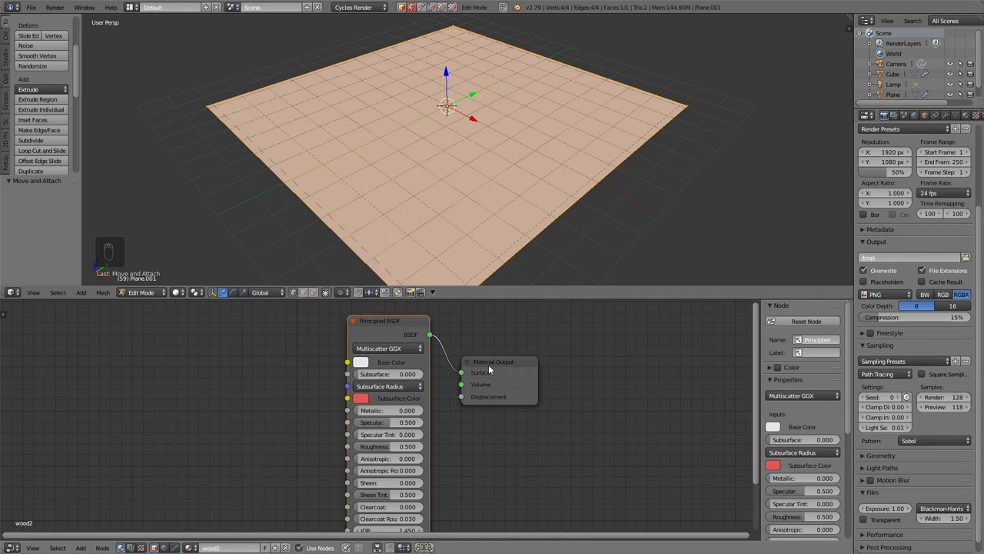
drag(488, 365, 477, 327)
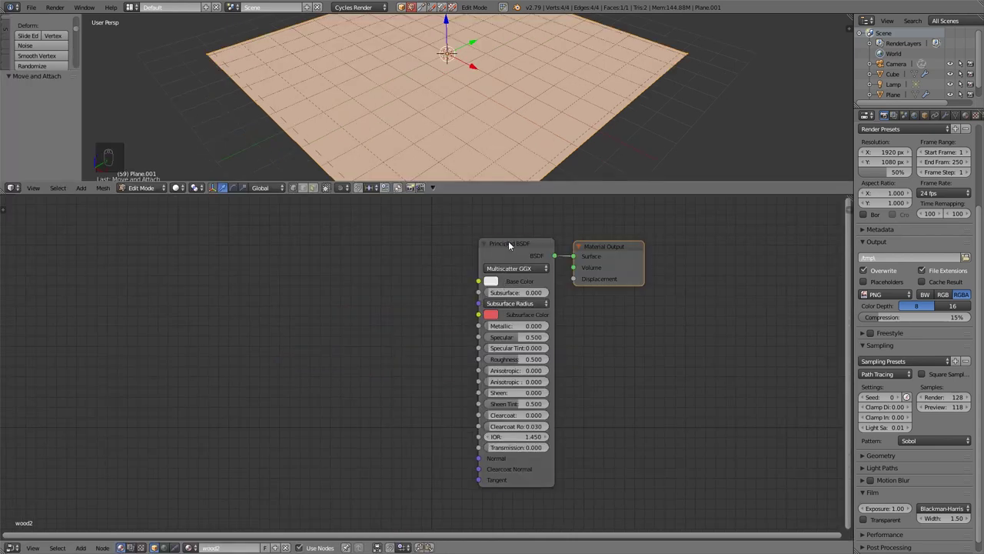
Step: Add a texture setup of Texture Coordinate, Mapping and Image Texture nodes to the Principled BSDF and move it clear of the shader
click(509, 244)
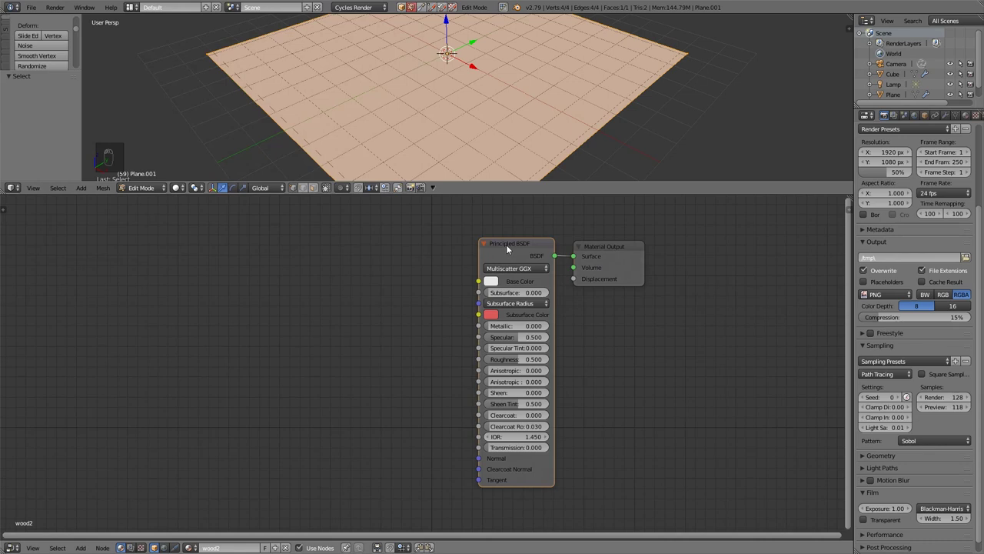
key(ctrl+t)
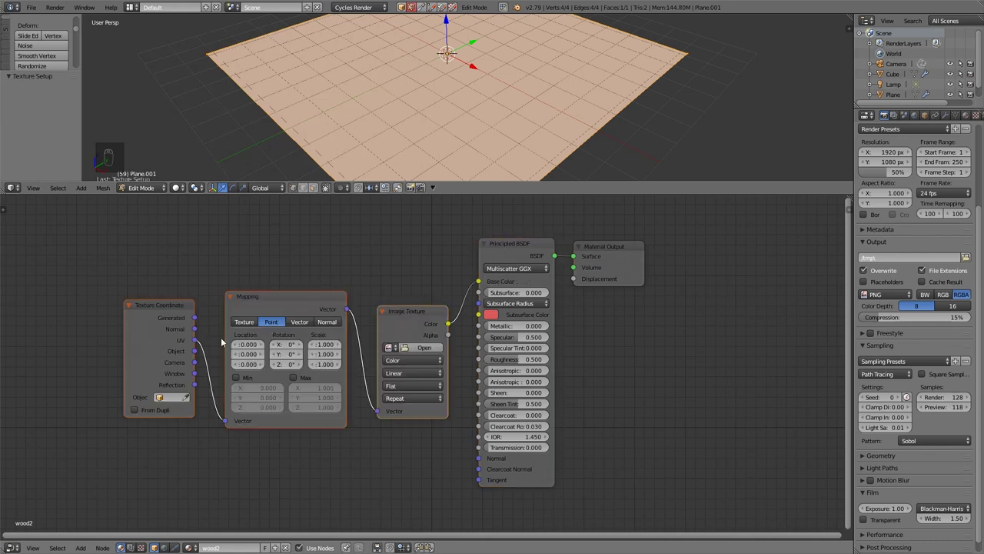
key(g)
click(240, 251)
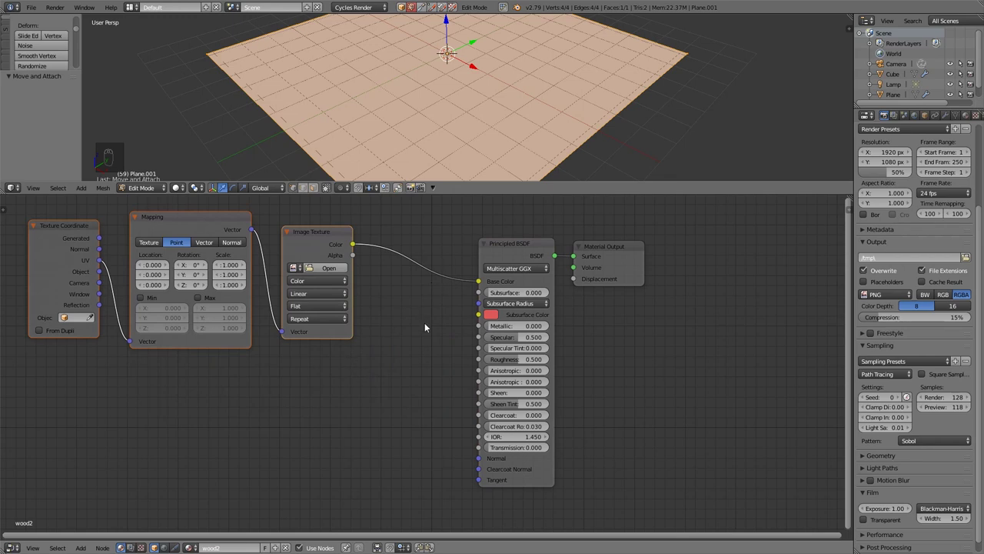
Step: Add a Frame node and place the Texture Coordinate, Mapping and Image Texture nodes inside it
key(Home)
key(shift+a)
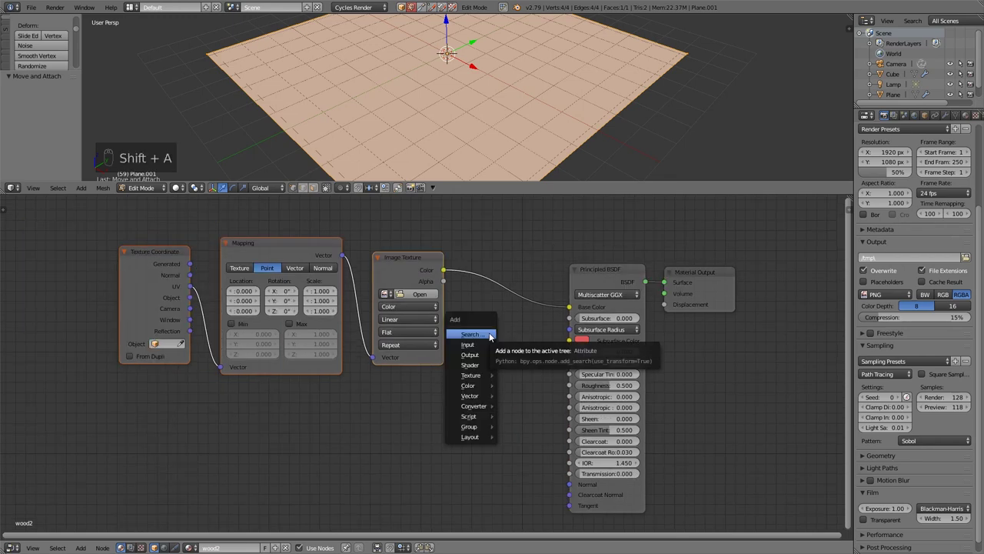
mouse_move(472, 436)
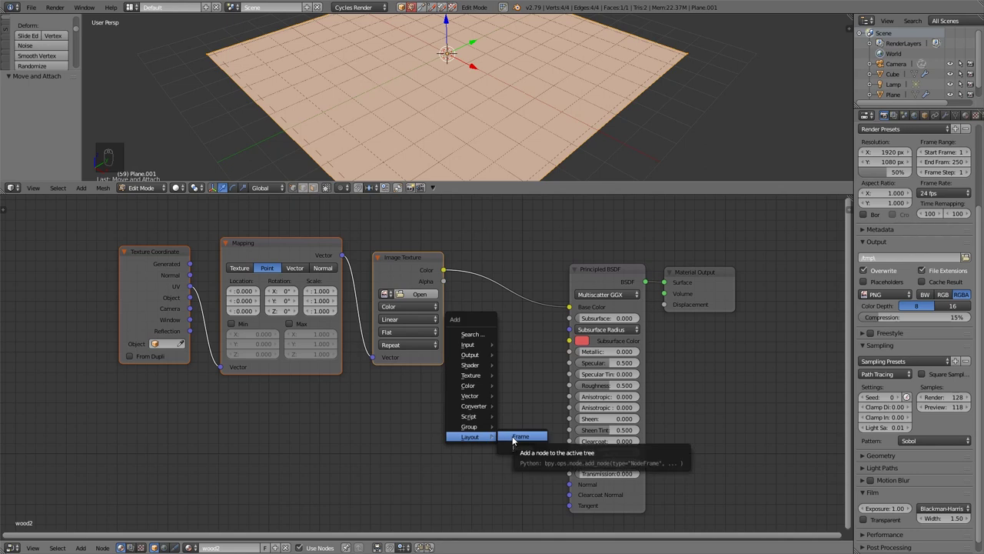
click(513, 437)
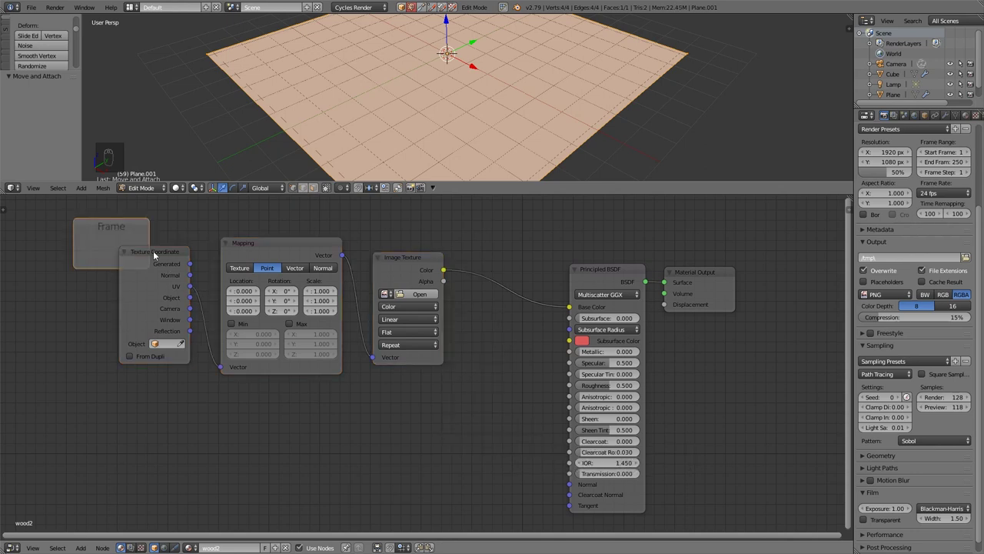
click(153, 251)
right_click(153, 253)
shift+right_click(270, 247)
shift+right_click(400, 265)
key(g)
click(124, 234)
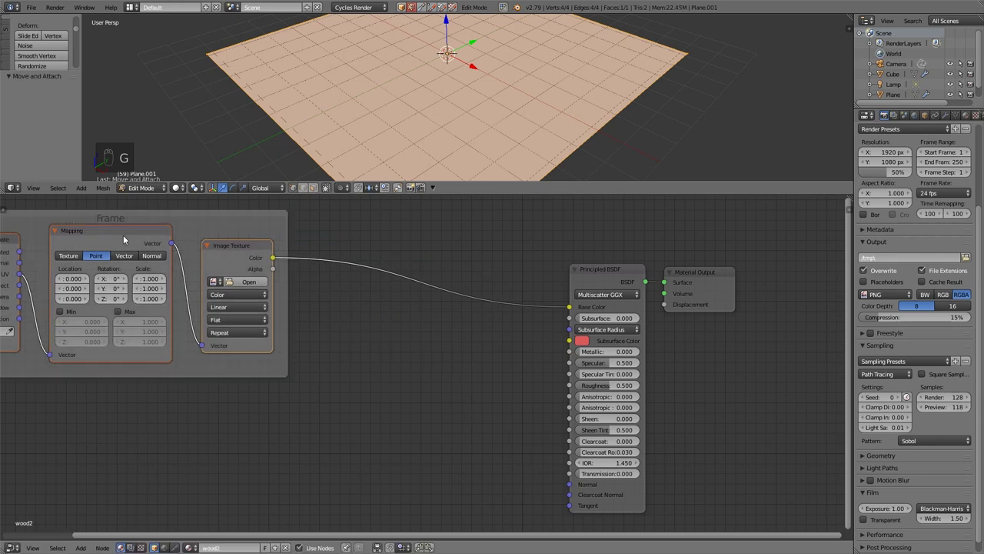
Step: Move the whole frame with its three nodes back into view beside the Principled BSDF
right_click(185, 220)
key(g)
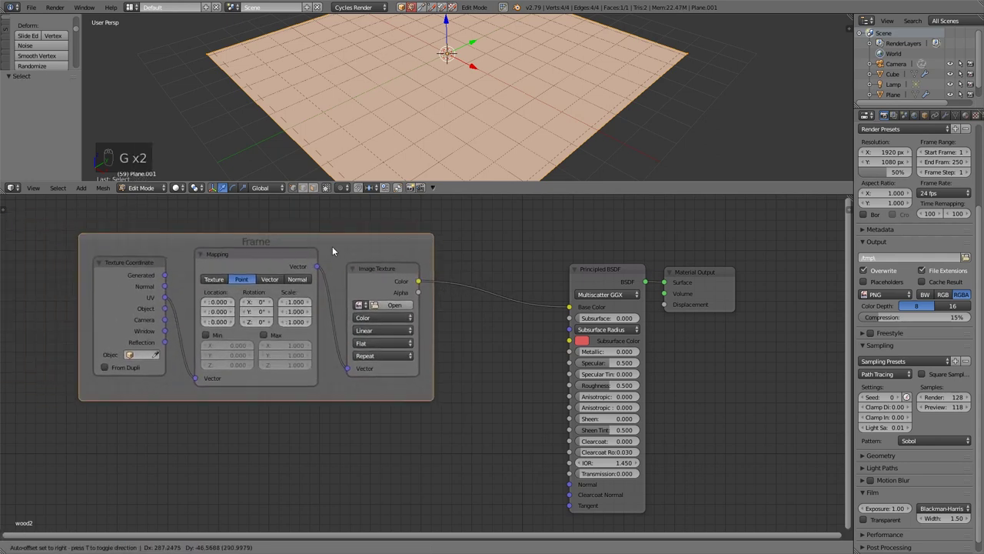
click(291, 228)
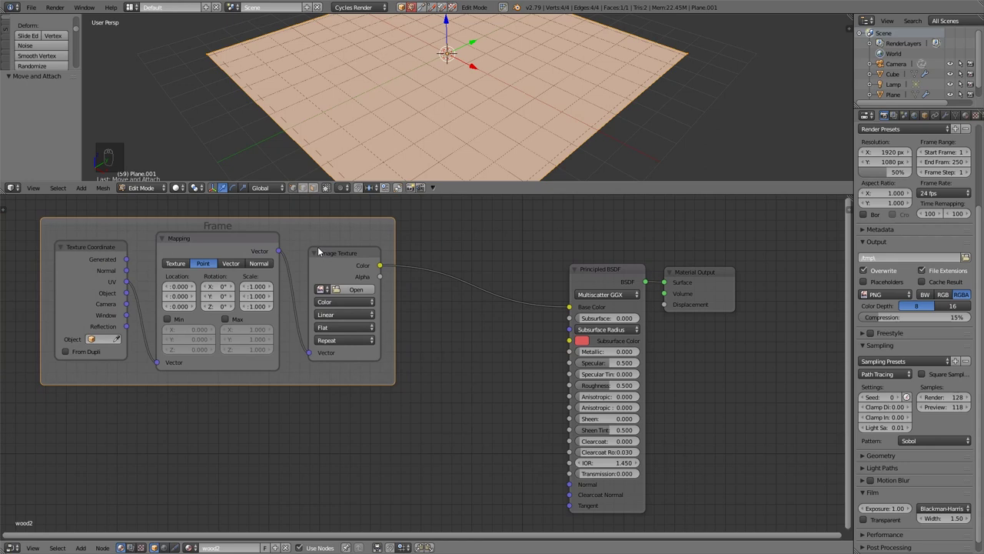
Step: Show the frame's node properties and toggle its Shrink option off and back on
key(n)
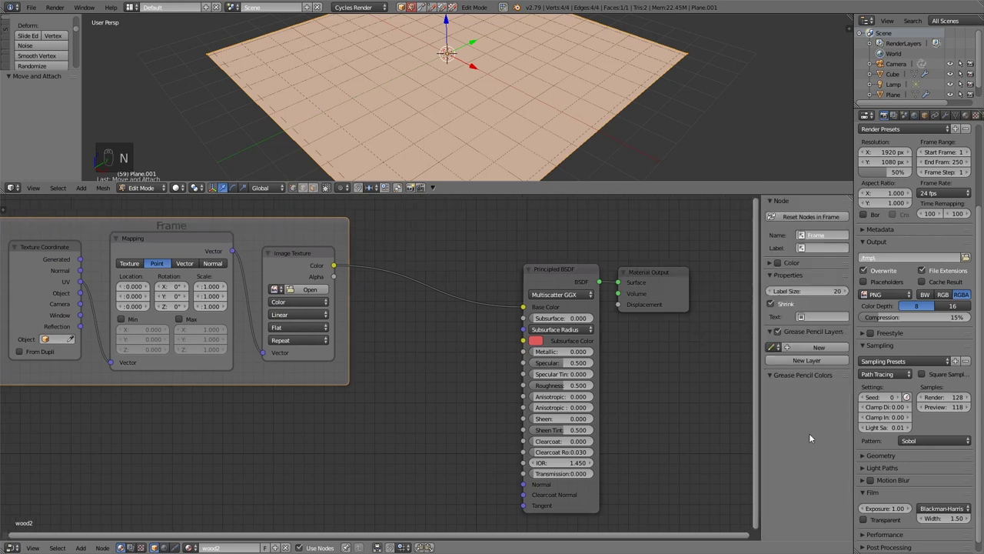
click(772, 304)
click(772, 304)
Step: Move the Image Texture node slightly upward within the frame
click(294, 254)
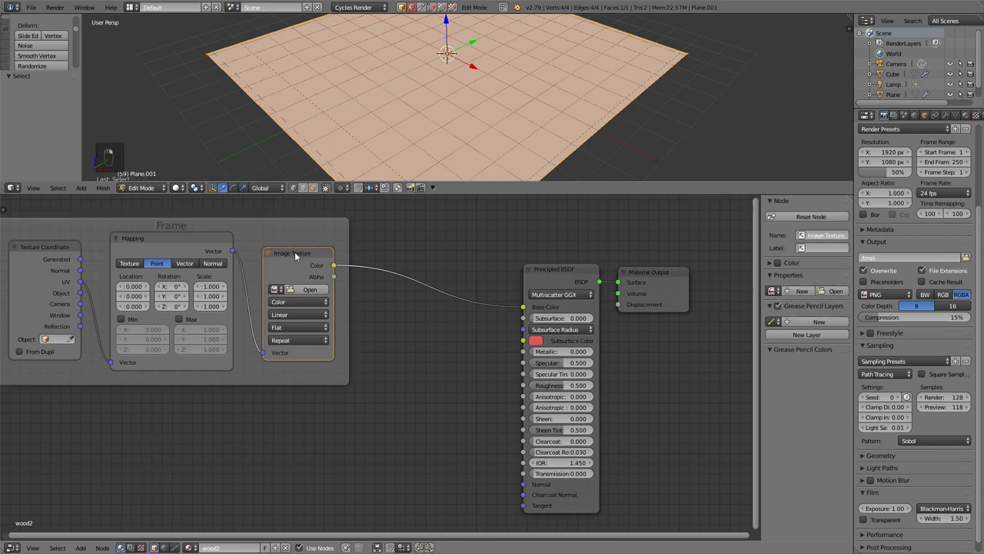
key(g)
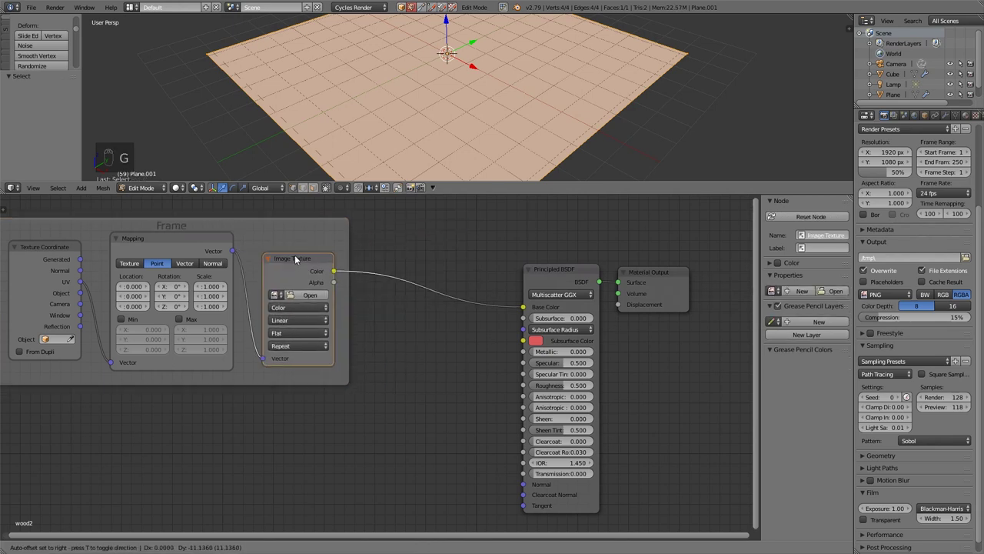
click(294, 241)
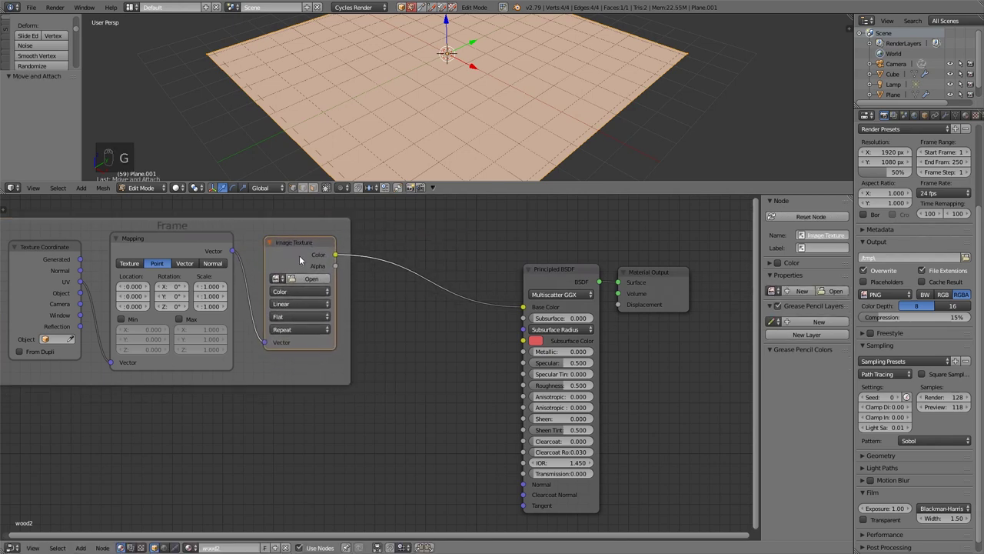
middle_drag(366, 320, 440, 321)
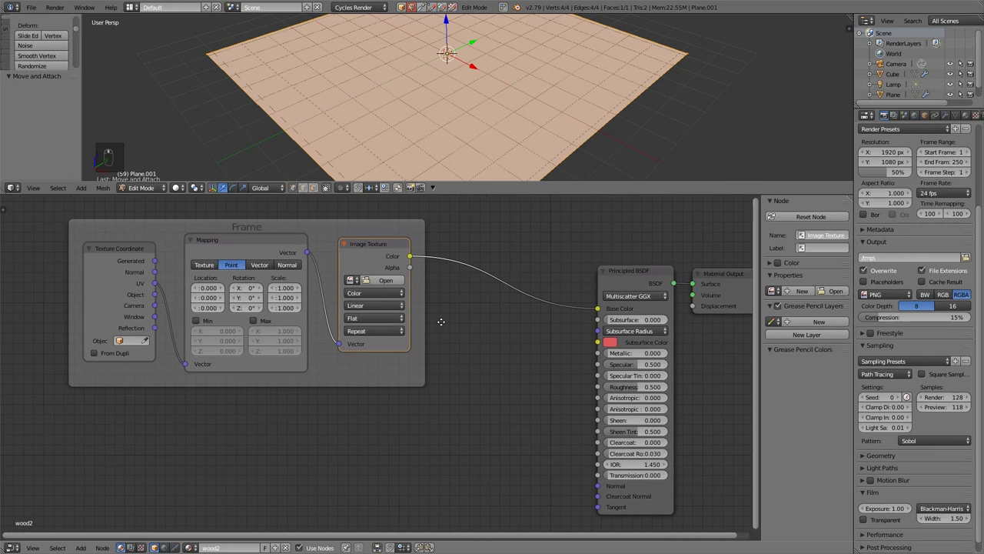
Step: Detach the Texture Coordinate node from the frame and move it away from the frame's edge
click(124, 249)
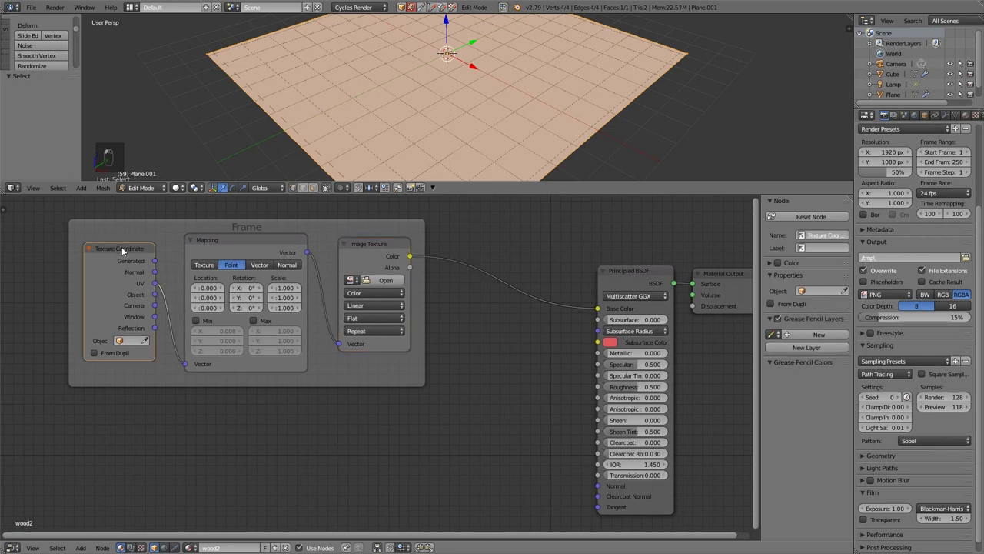
key(alt+p)
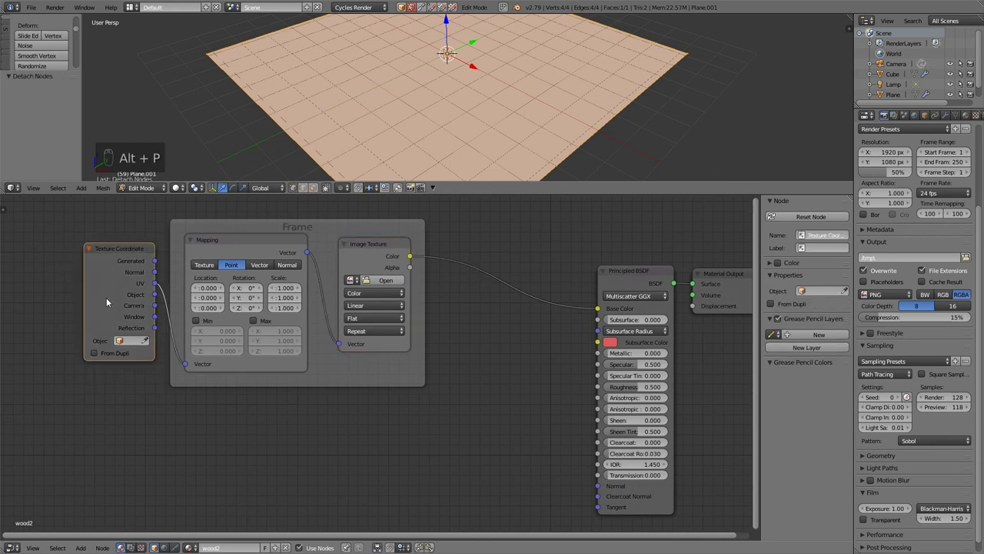
key(g)
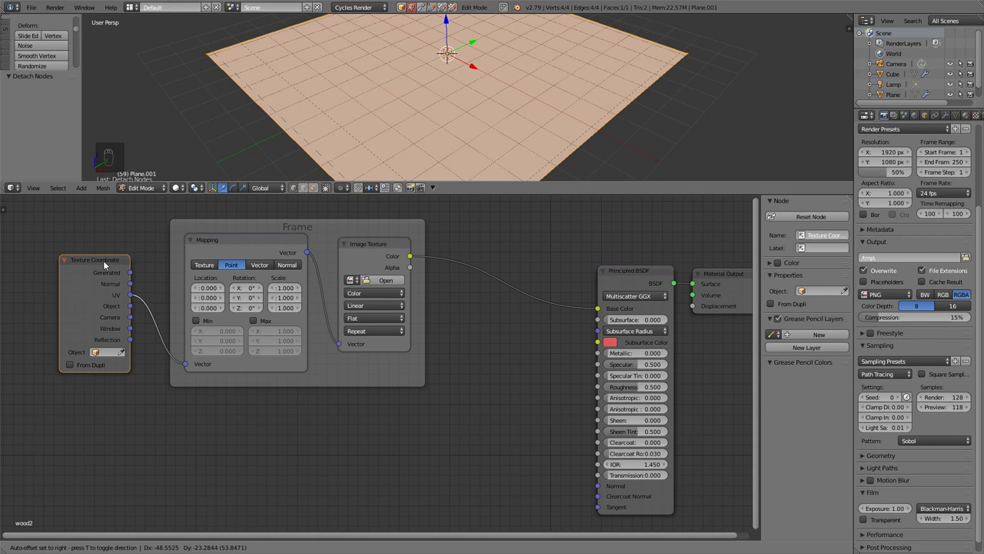
click(85, 266)
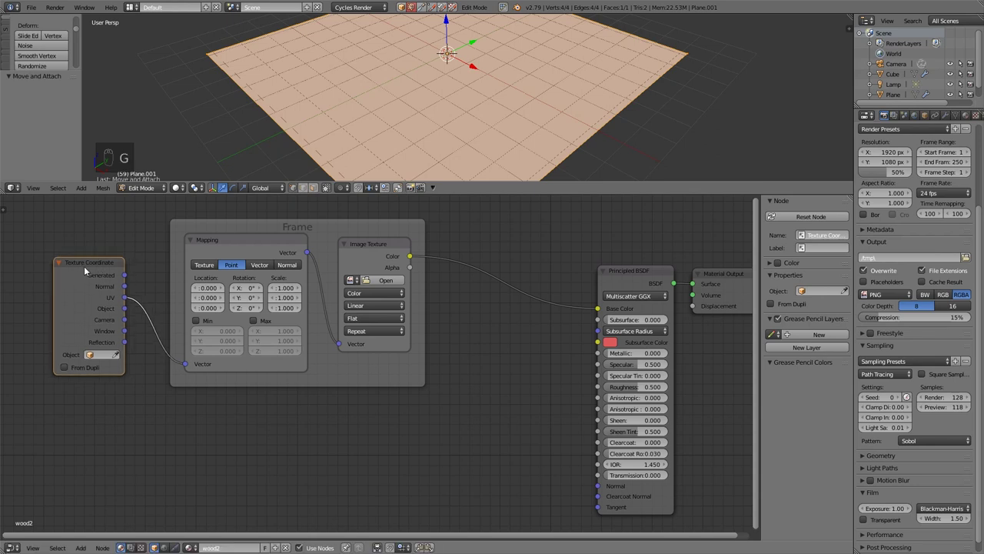
Step: Move the Texture Coordinate node back inside the frame, close to the Mapping node
key(g)
click(174, 256)
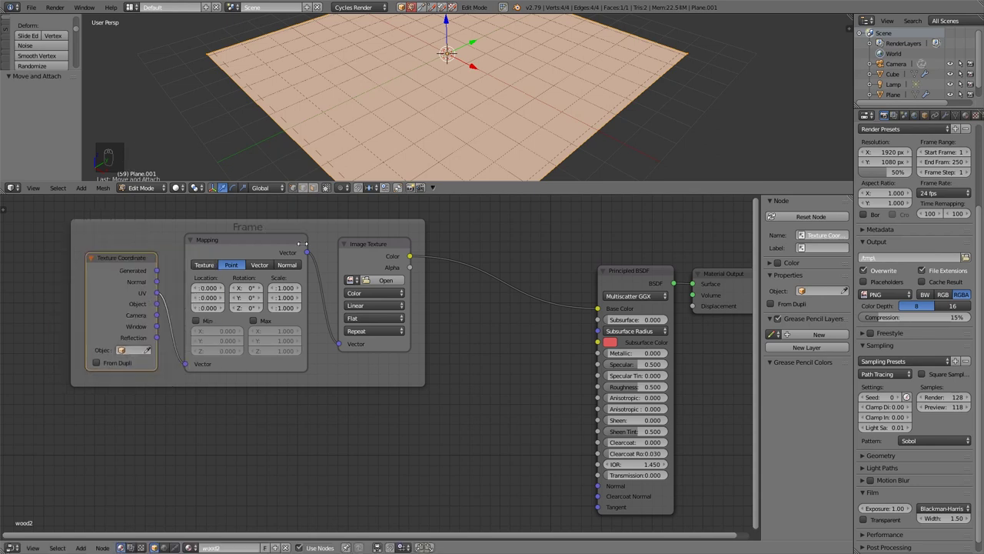
Step: Switch the Image Texture node in the frame to a Wave Texture
click(381, 245)
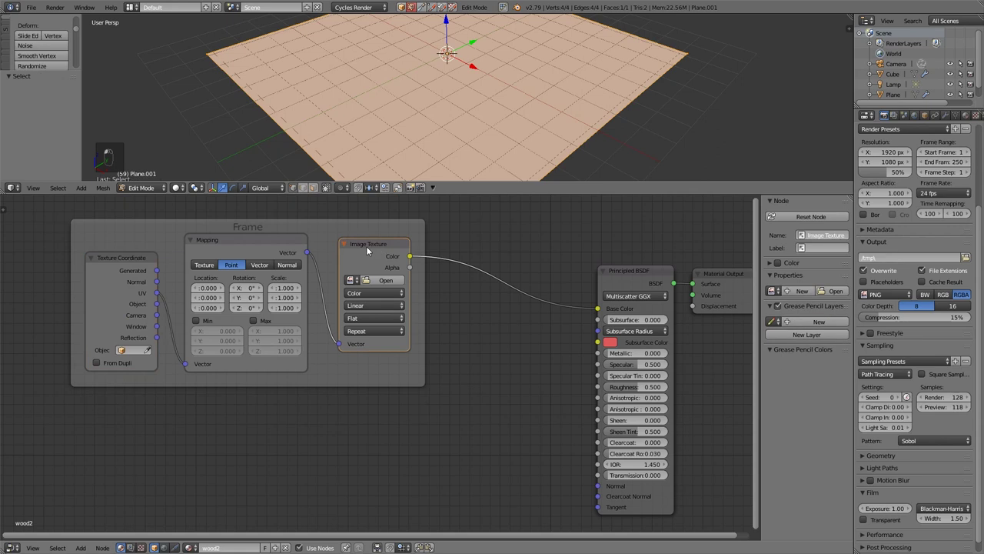
key(shift+s)
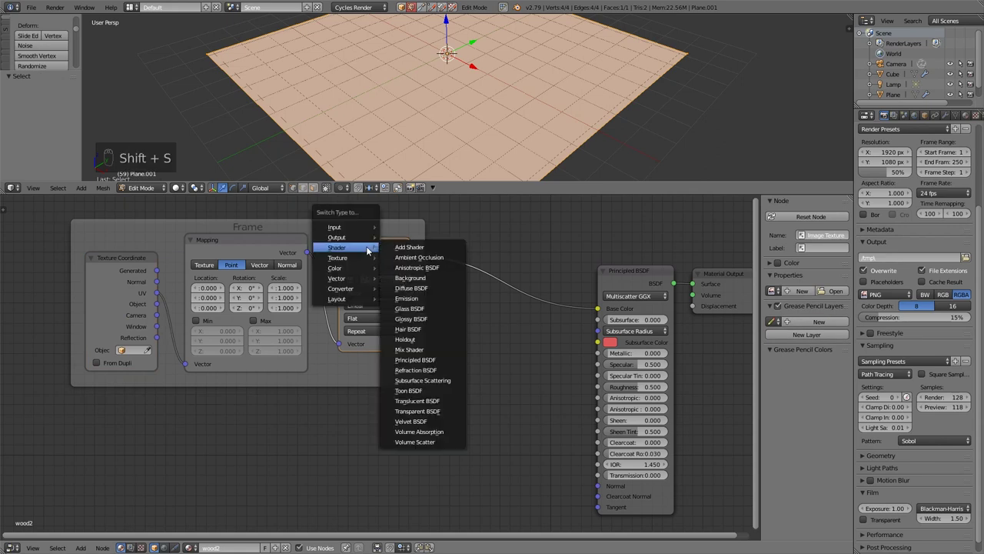
mouse_move(358, 258)
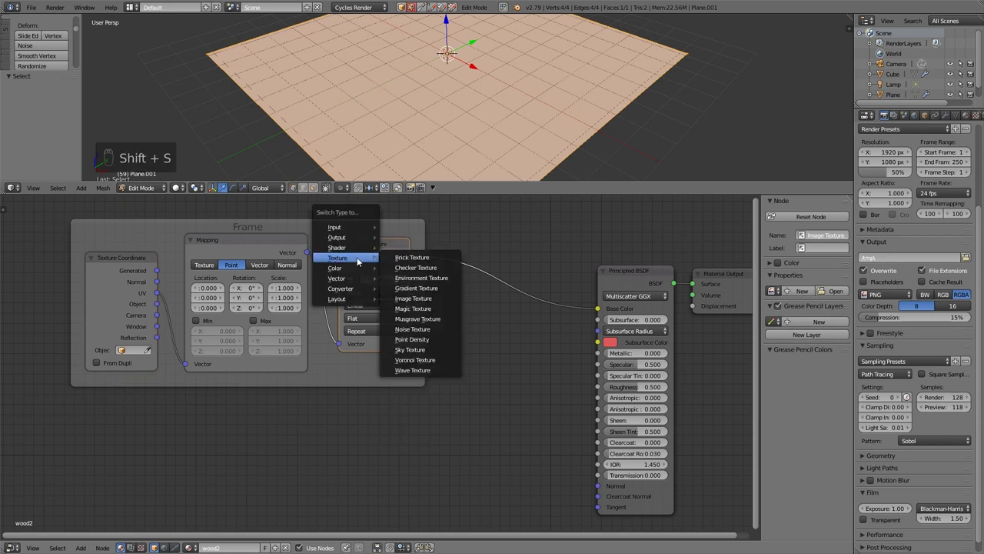
click(413, 370)
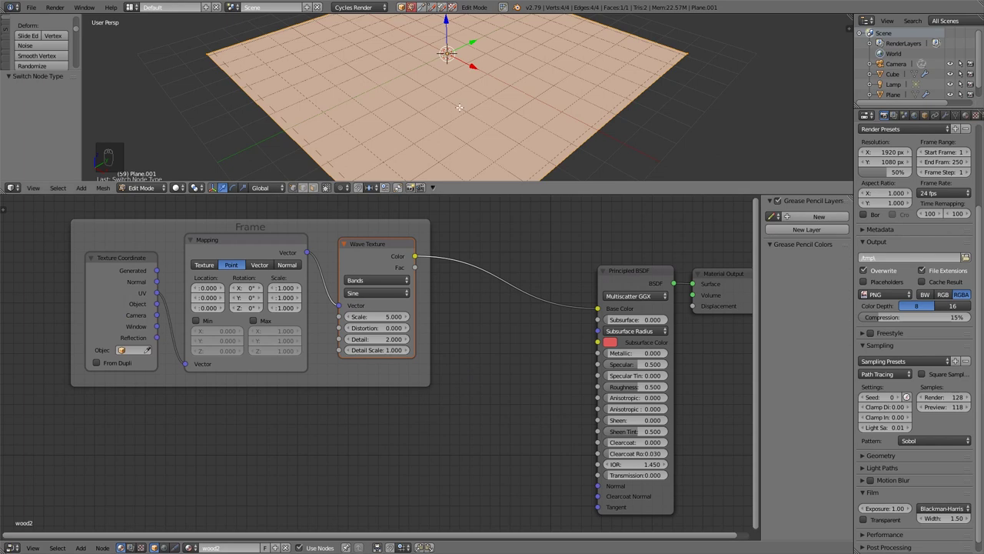
Step: Display the plane in rendered shading from above and set the Mapping node's Z rotation to 45°
key(shift+z)
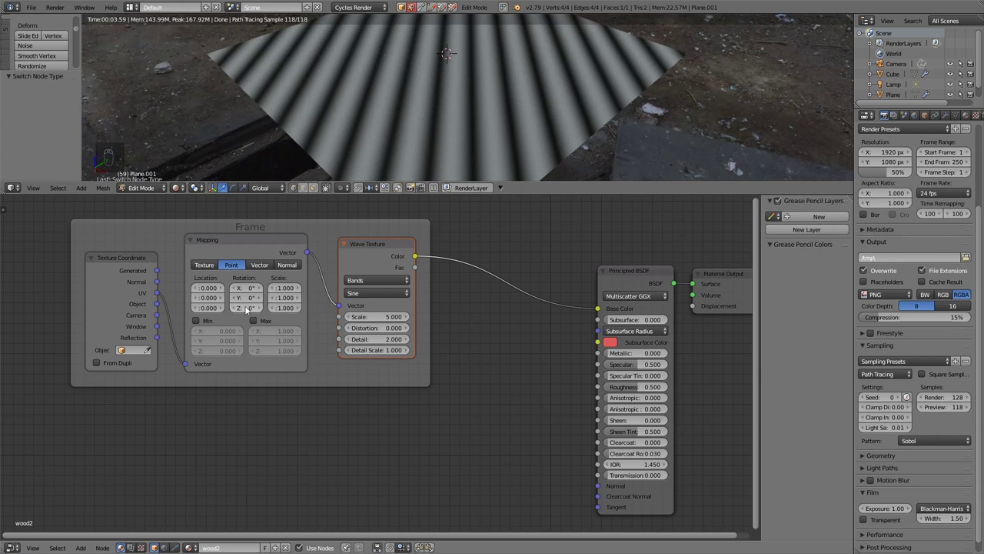
drag(242, 308, 315, 308)
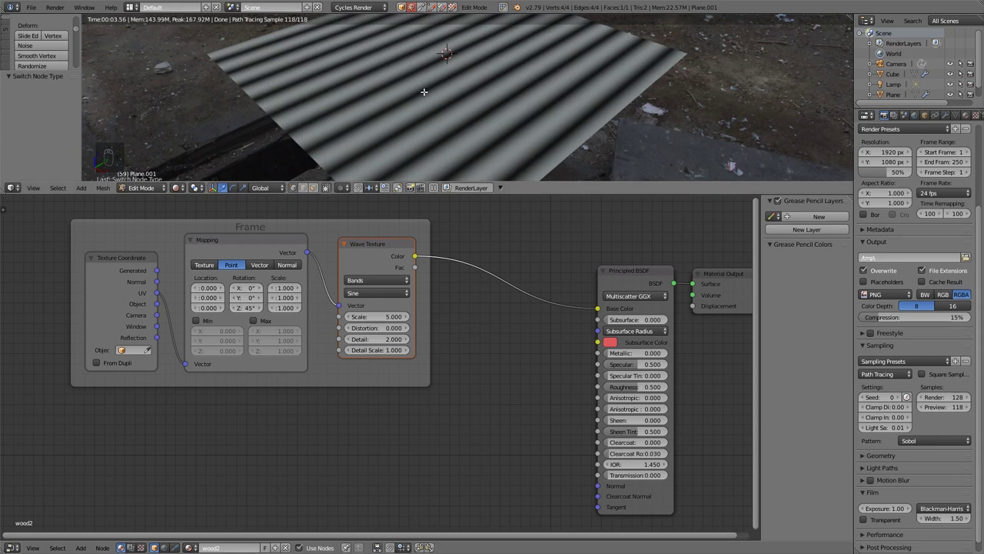
key(KP_7)
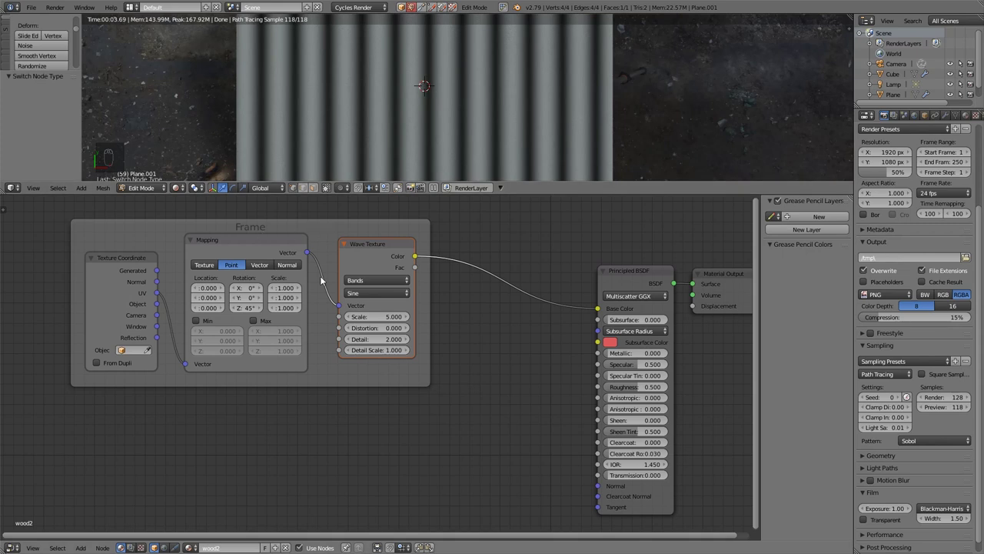
Step: Set the Wave Texture's scale to 7.4 and distortion to 21.9, and change its wave type to Rings
mouse_move(367, 317)
mouse_down()
mouse_move(398, 317)
mouse_move(371, 327)
mouse_move(479, 327)
mouse_up()
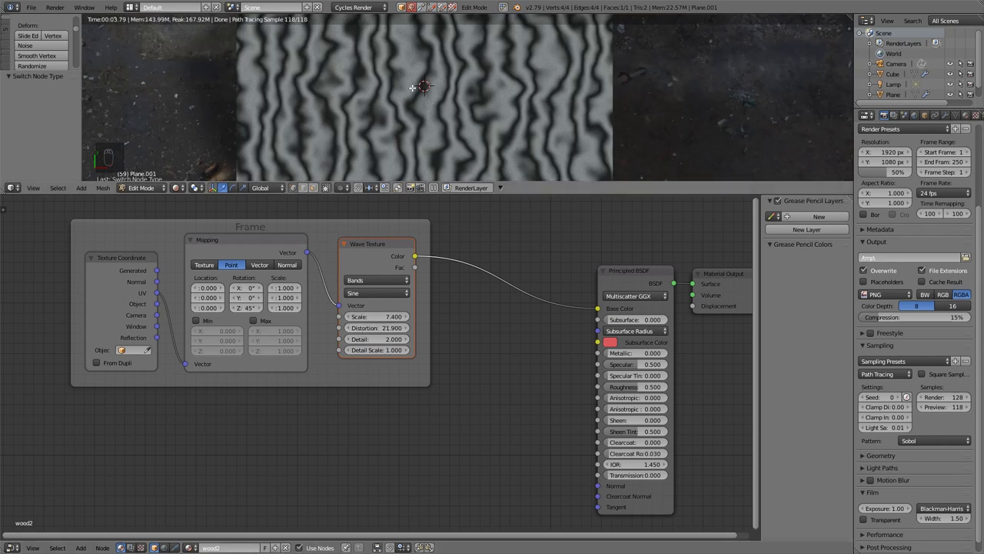
click(378, 281)
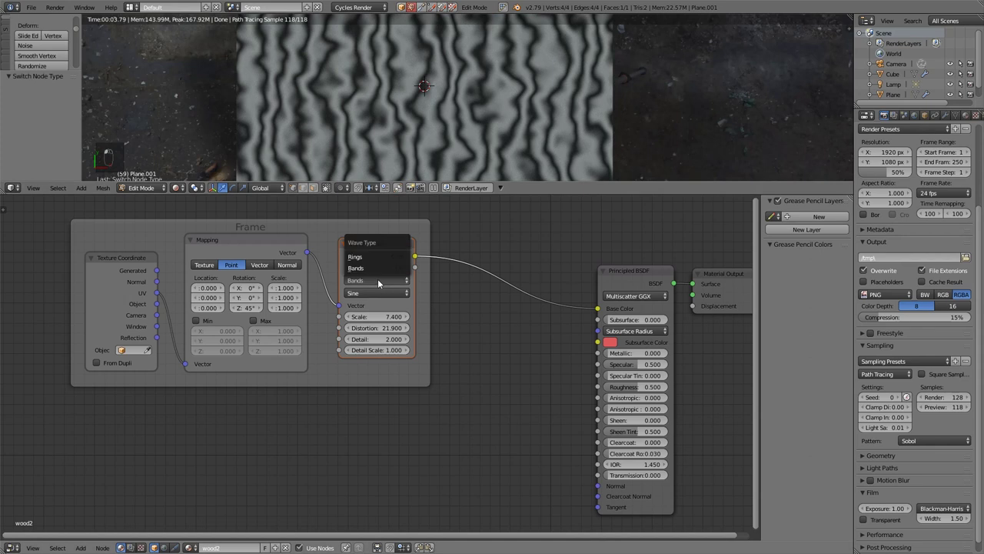
click(377, 257)
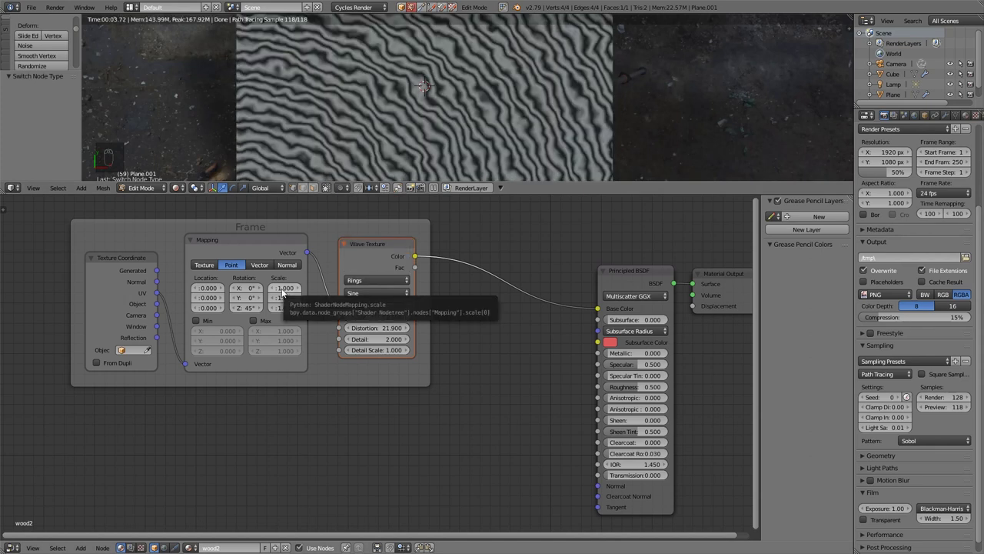
Step: Stretch the ring pattern by setting the Mapping node's X scale to 5.3 and the Wave Texture's scale to 1.6
mouse_move(285, 288)
mouse_down()
mouse_move(361, 288)
mouse_move(302, 287)
mouse_move(312, 289)
mouse_up()
drag(389, 322, 346, 322)
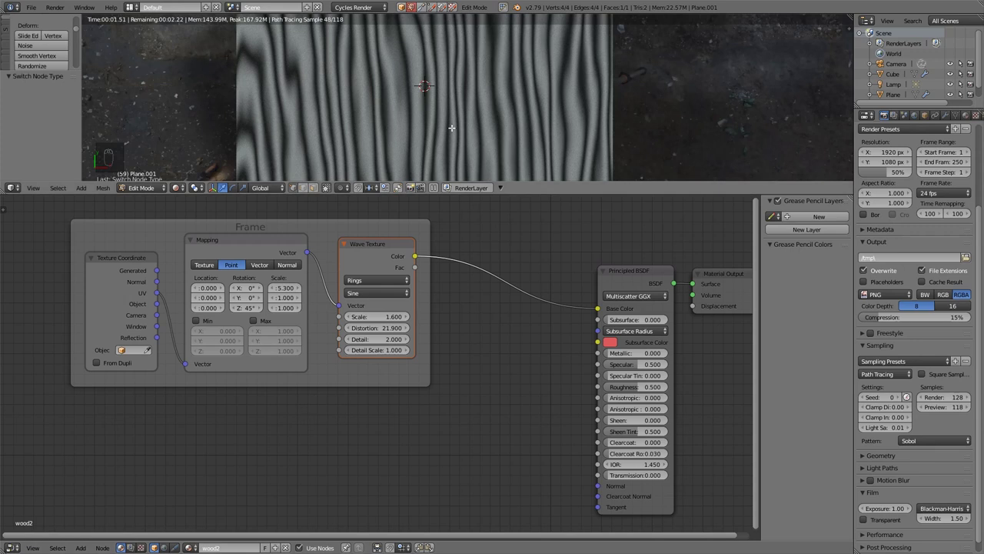
scroll(452, 129, down, 3)
scroll(452, 129, down, 1)
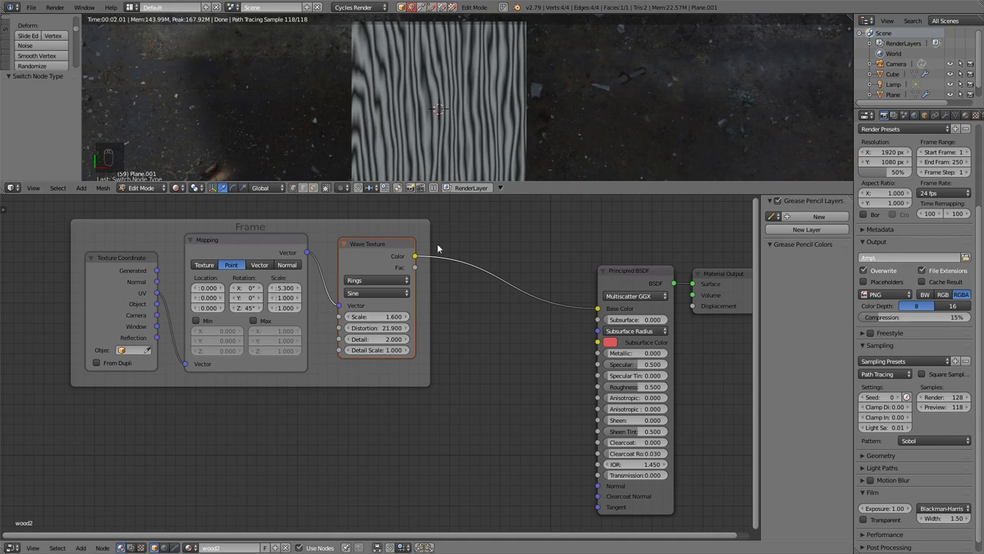
Step: Move the frame away from the Principled BSDF and insert a MixRGB node on the Wave Texture's link to Base Color
drag(397, 230, 306, 224)
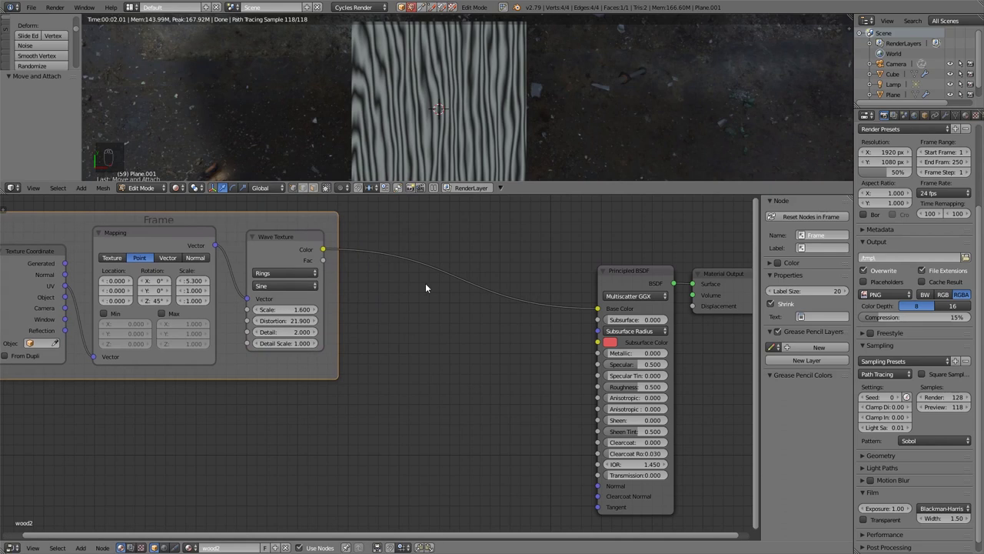
key(shift+a)
mouse_move(425, 234)
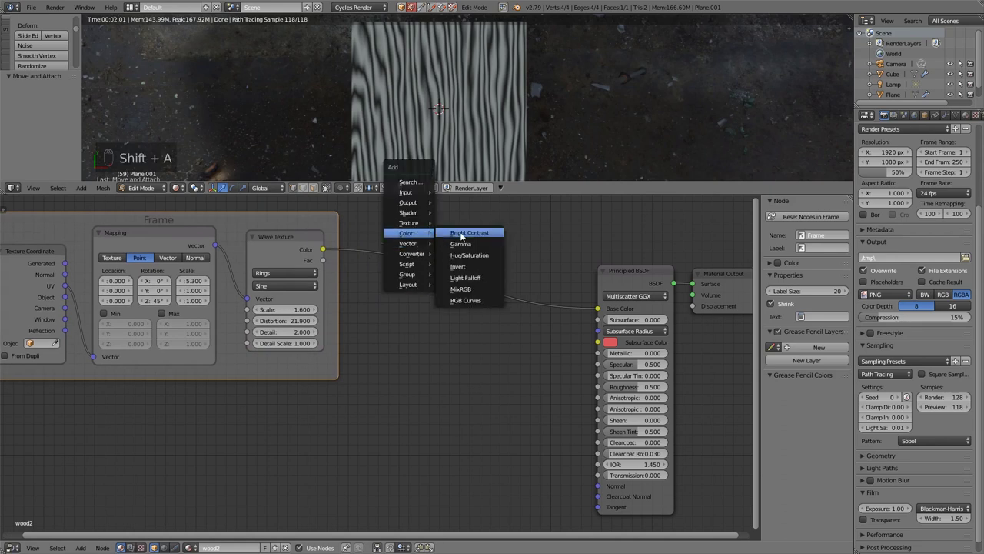
click(465, 289)
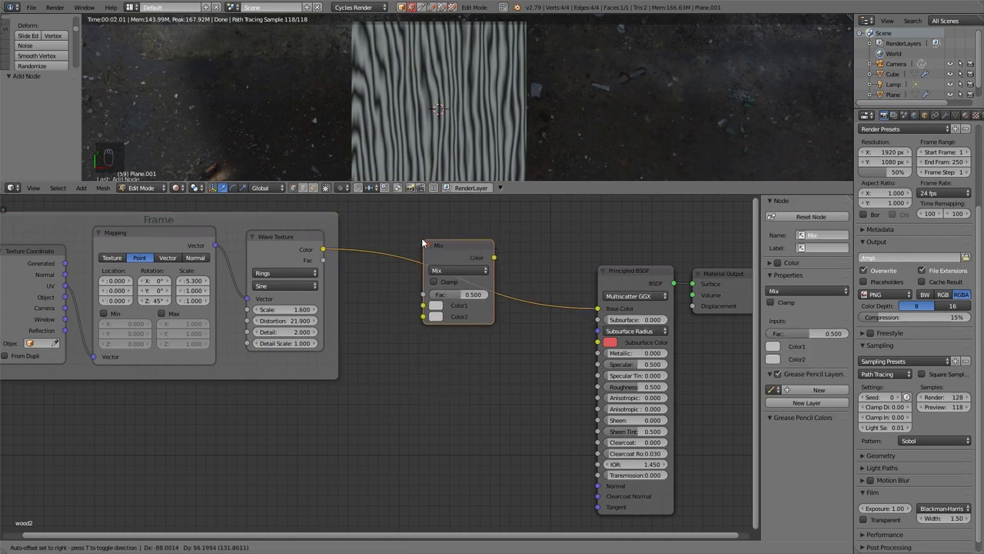
click(418, 247)
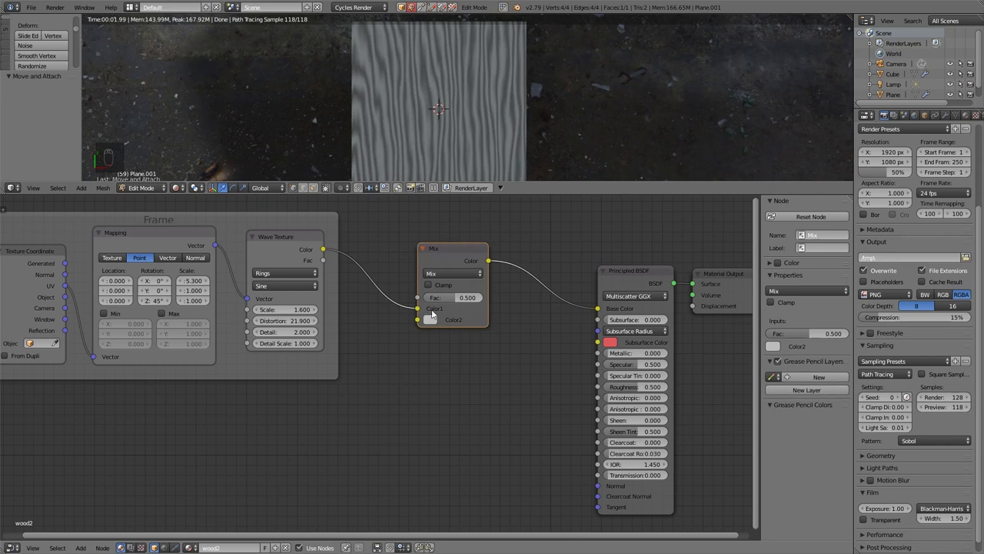
Step: Reroute the Wave Texture's color into the Mix node's Fac input and preview the Mix node with the emission viewer
drag(418, 309, 418, 298)
middle_drag(480, 141, 482, 116)
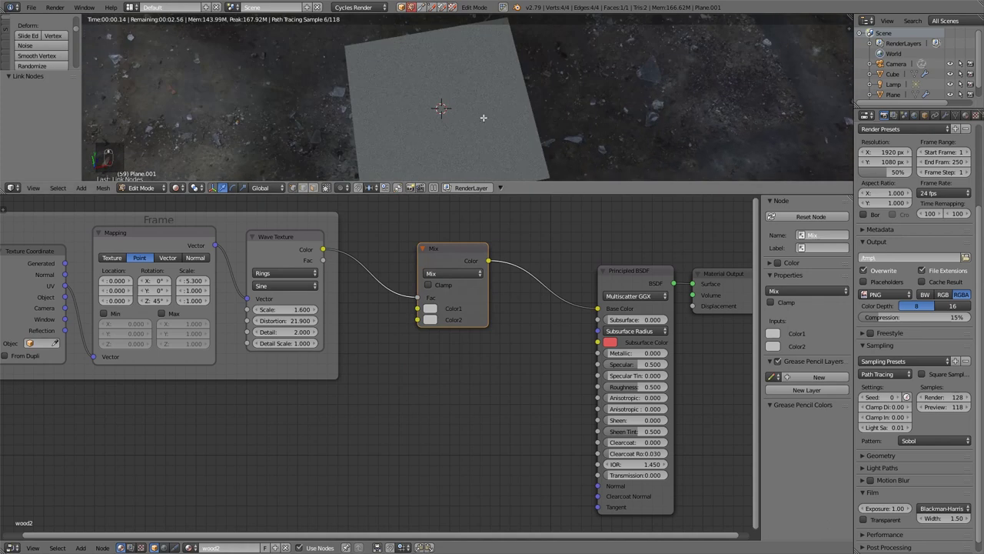
ctrl+shift+click(455, 251)
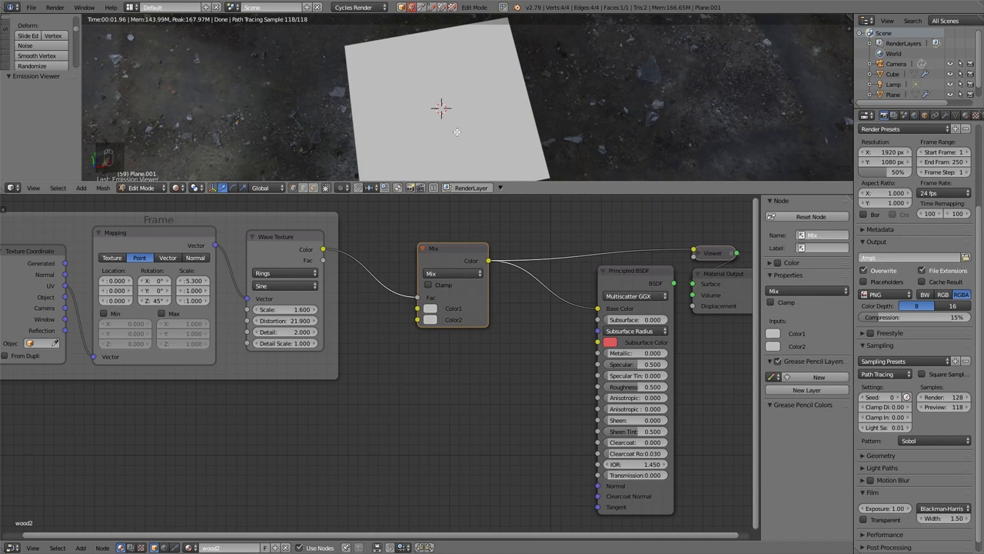
Step: Darken the Mix node's Color1 to a grey with a value of 0.368
scroll(425, 314, up, 2)
click(420, 316)
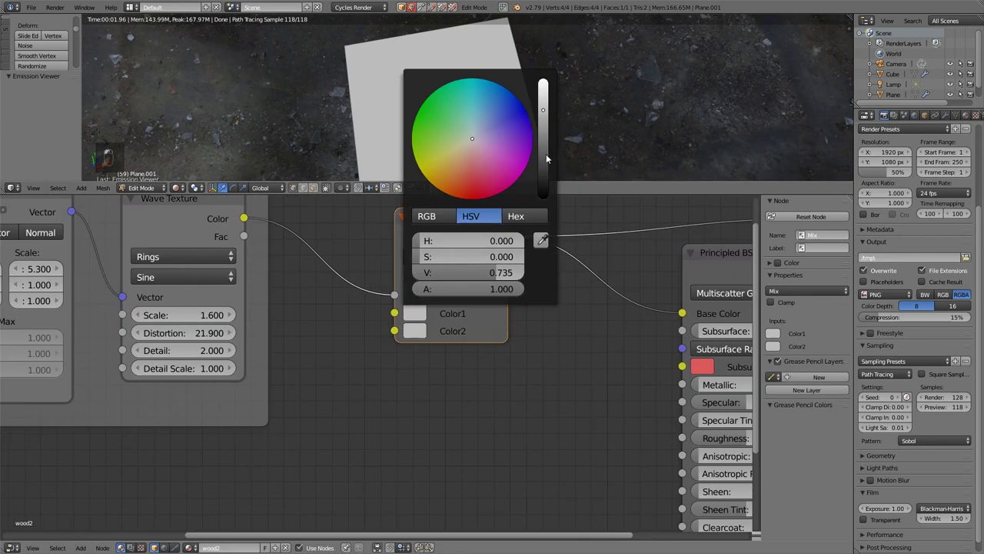
drag(543, 110, 543, 154)
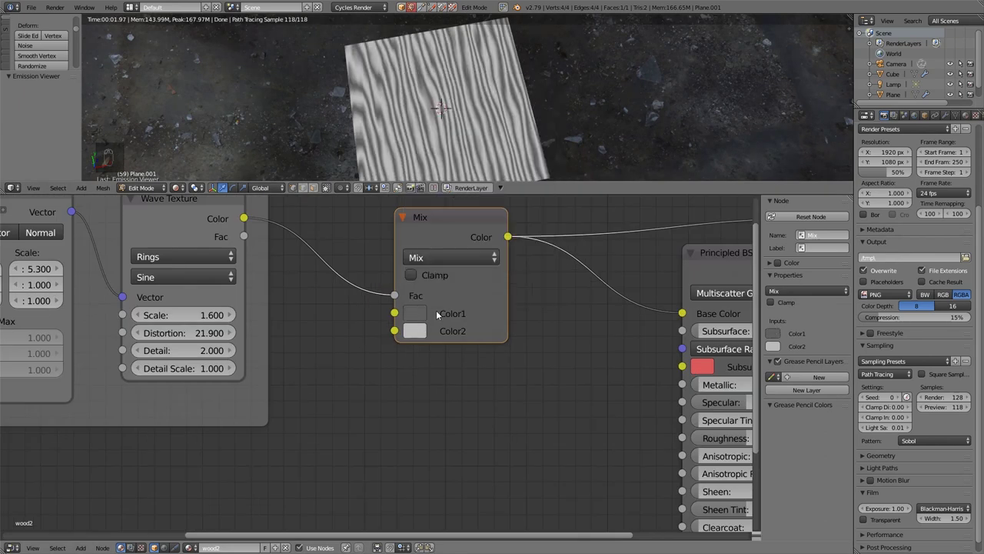
Step: Preview the Wave Texture and set the Mix node's Color2 to a dark reddish brown (H 0.051, S 0.608, V 0.368)
ctrl+shift+click(173, 211)
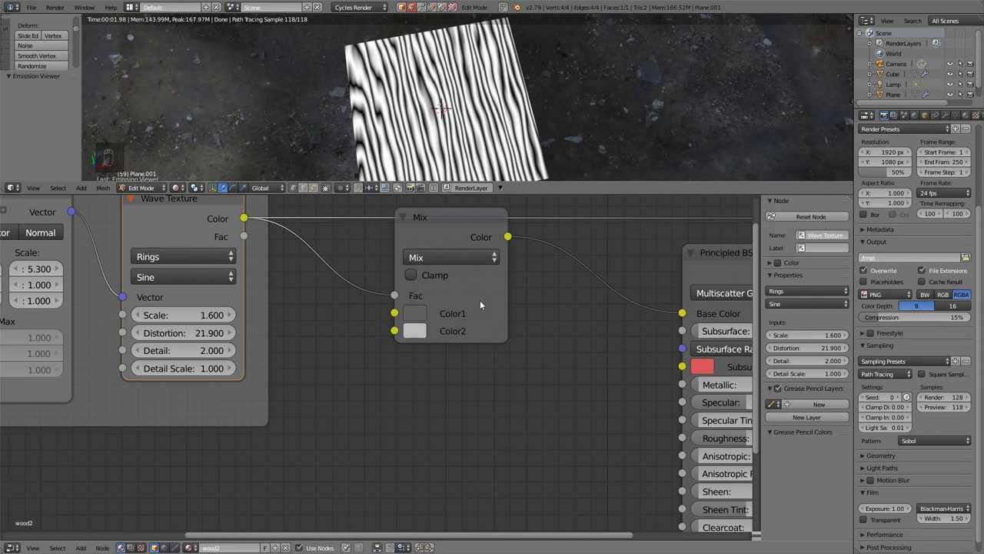
click(414, 332)
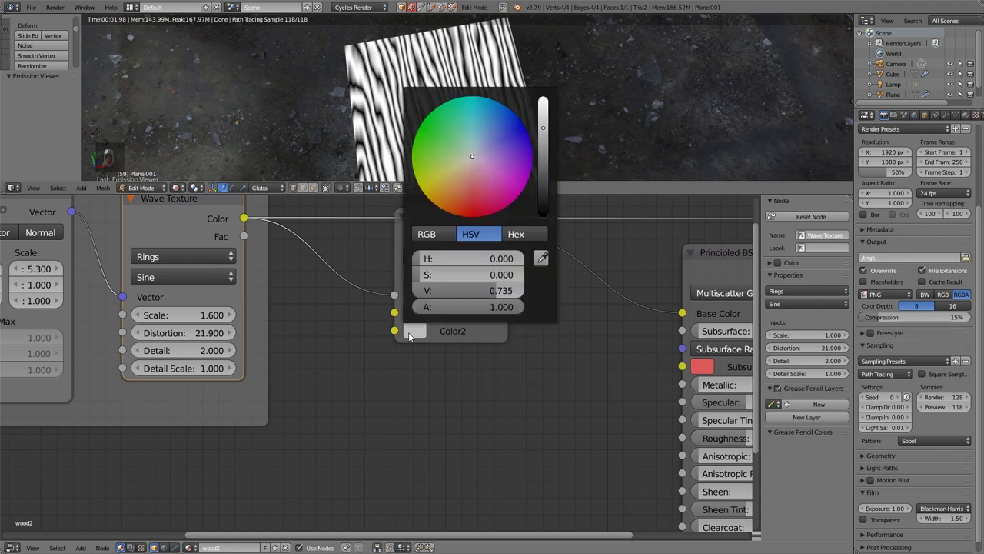
click(456, 190)
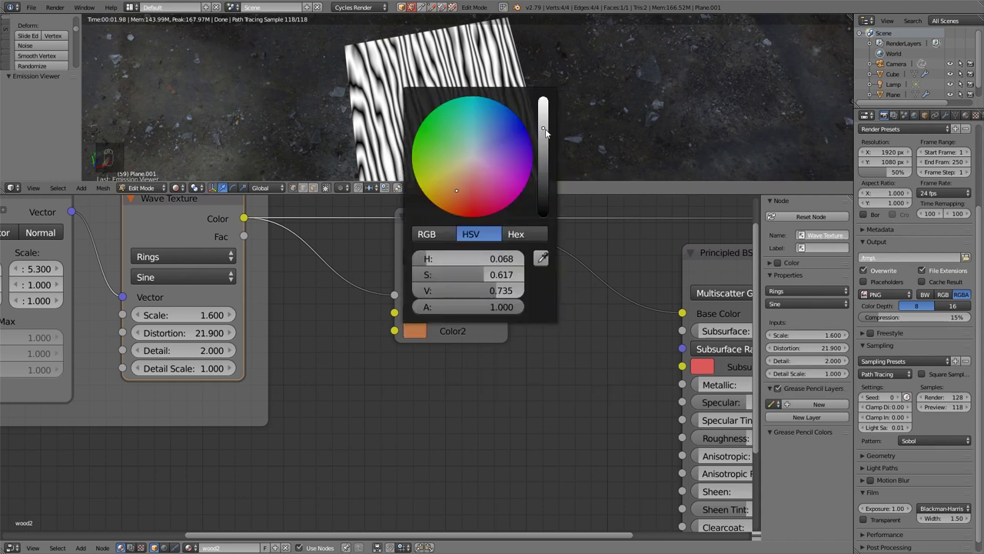
drag(544, 128, 543, 173)
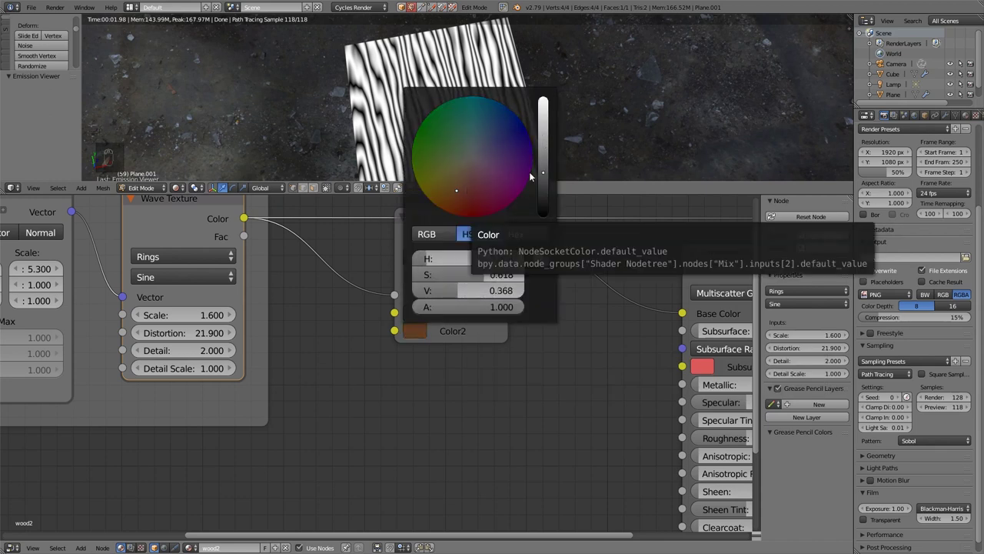
click(461, 191)
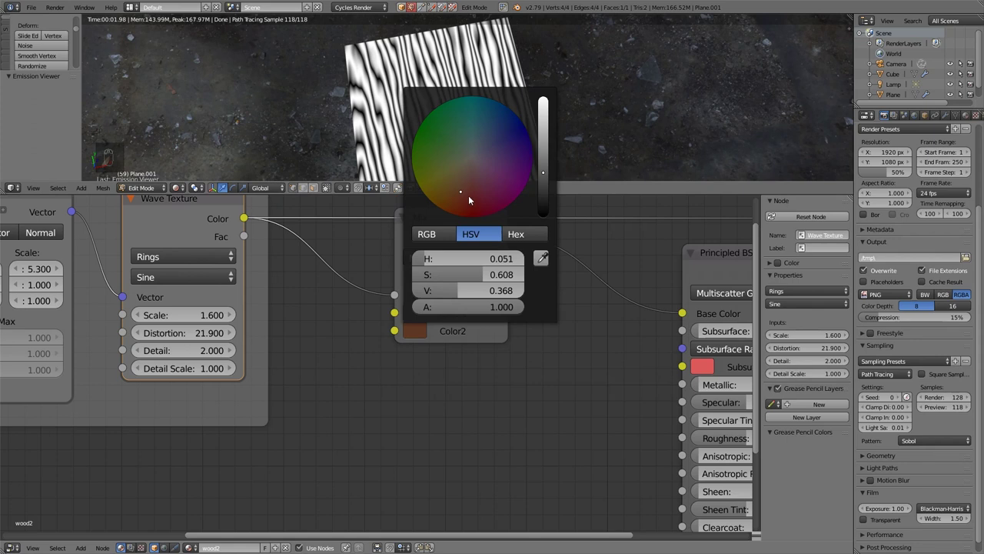
Step: Preview the Mix node's output and compare it with the Wave Texture's, ending on the Mix node
click(453, 232)
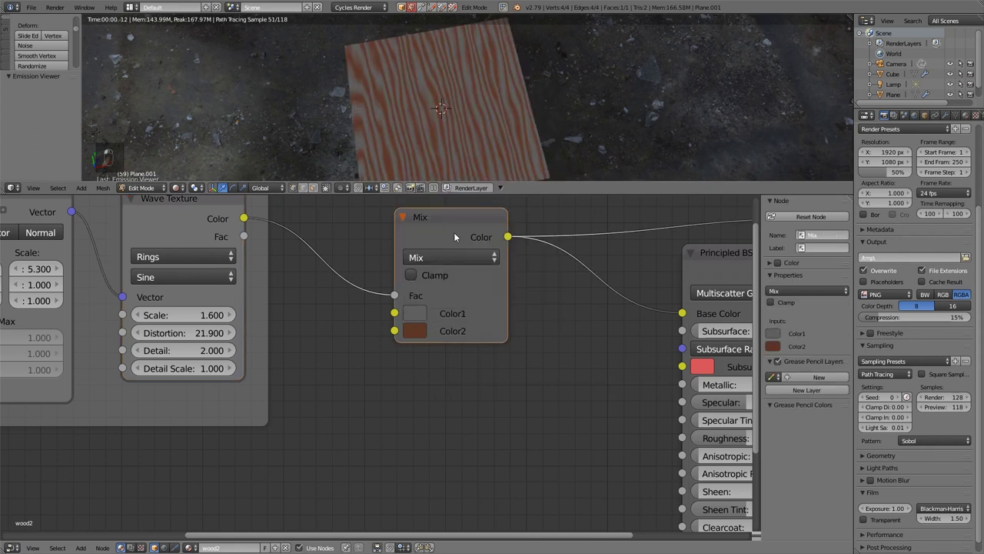
ctrl+shift+click(200, 223)
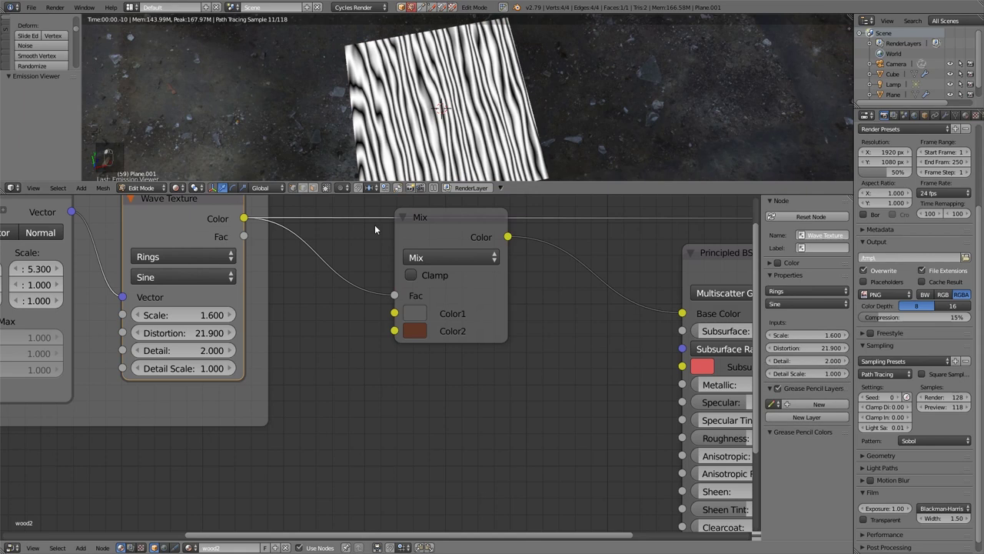
ctrl+shift+click(440, 237)
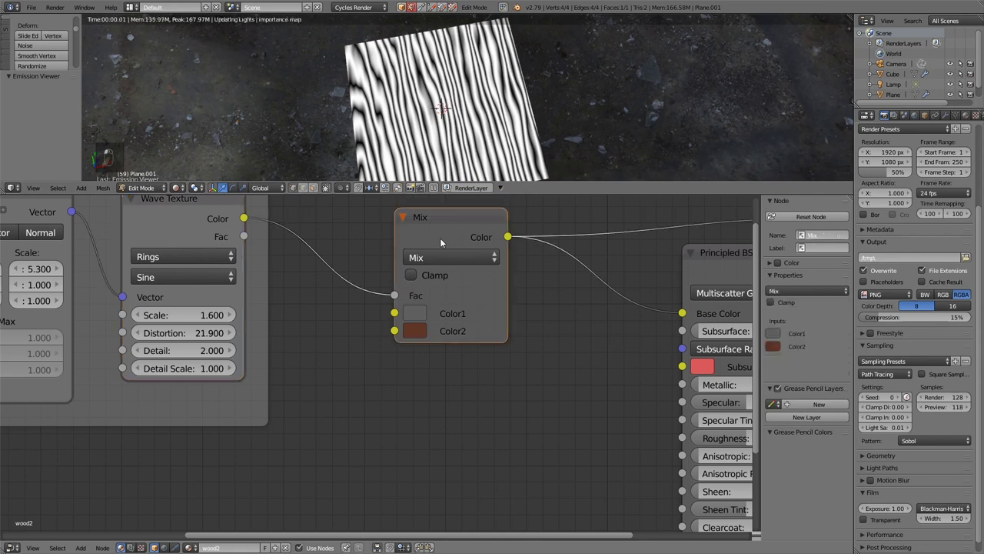
Step: Sample Color2's brown into the Mix node's Color1 with the eyedropper and make Color1 slightly lighter
click(415, 314)
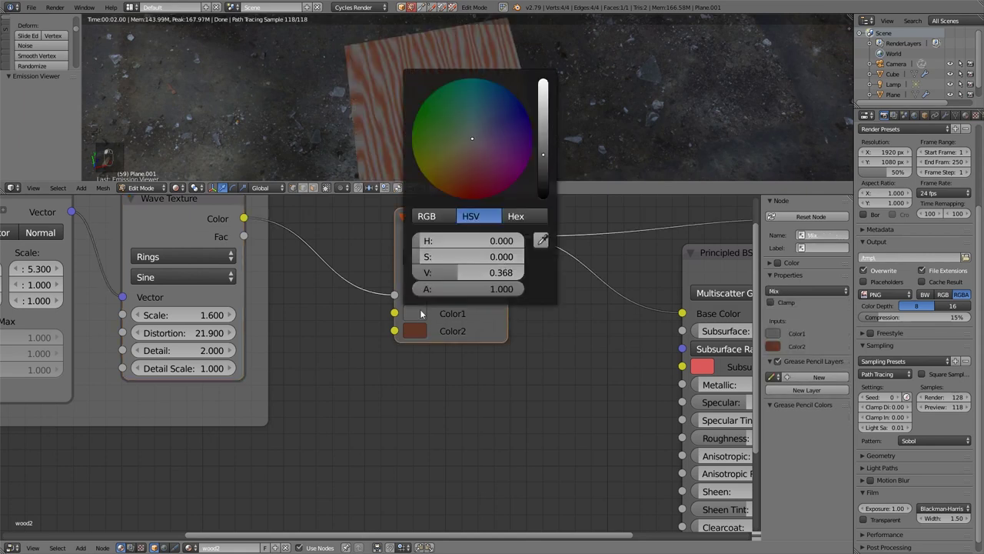
click(541, 243)
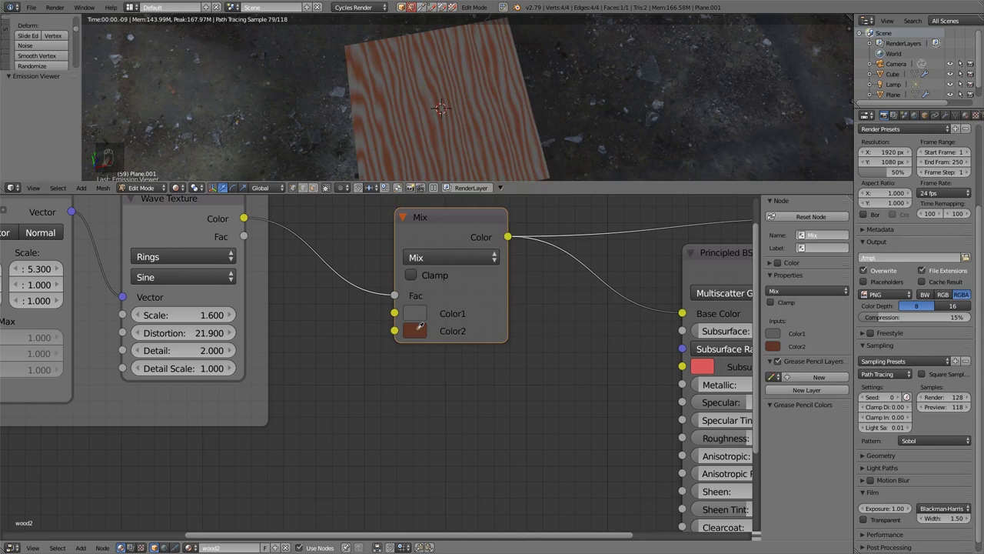
click(417, 329)
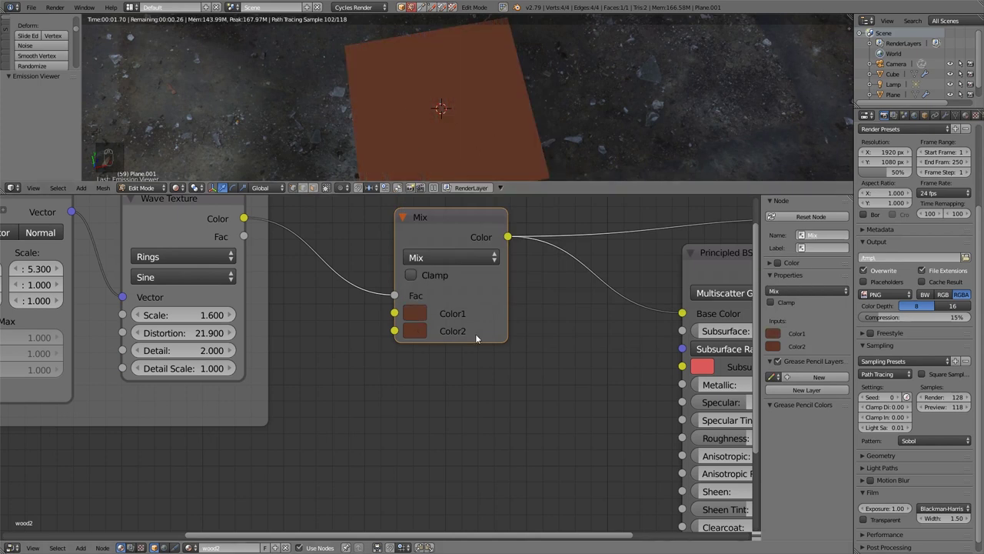
click(422, 316)
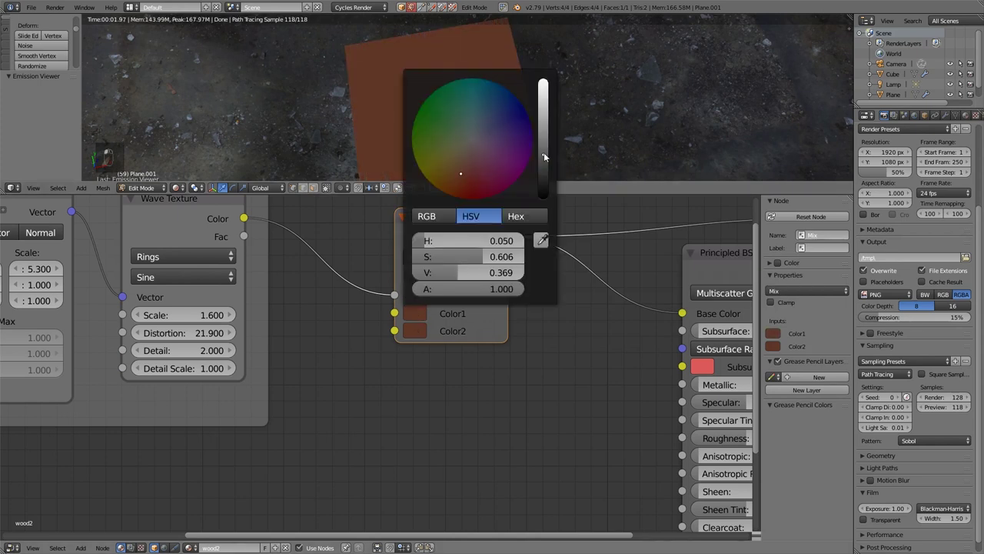
drag(543, 152, 543, 150)
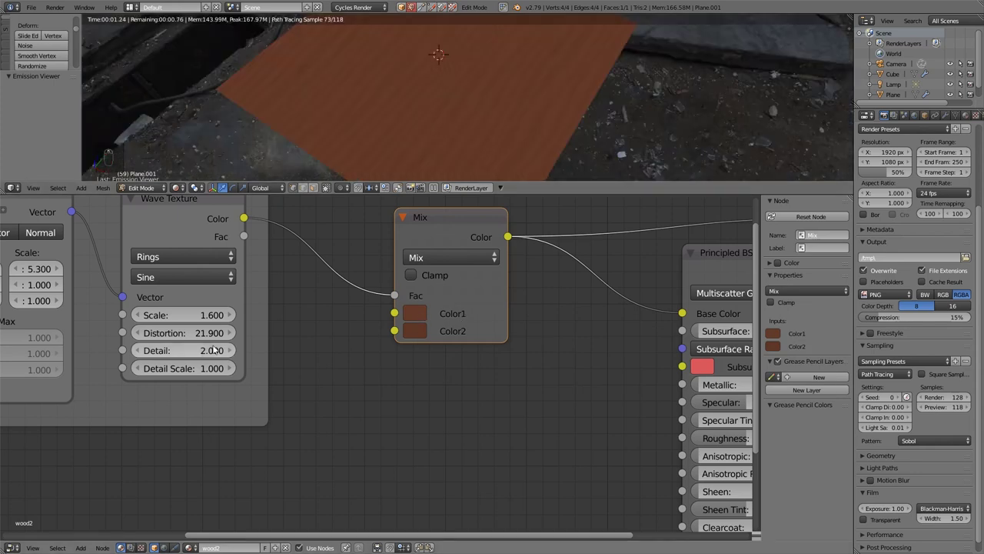
Step: Set the Wave Texture's distortion to 24 and its detail scale to 1.6
mouse_move(199, 343)
mouse_down()
mouse_move(226, 343)
mouse_move(209, 342)
mouse_up()
mouse_move(171, 372)
mouse_down()
mouse_move(199, 368)
mouse_move(186, 368)
mouse_up()
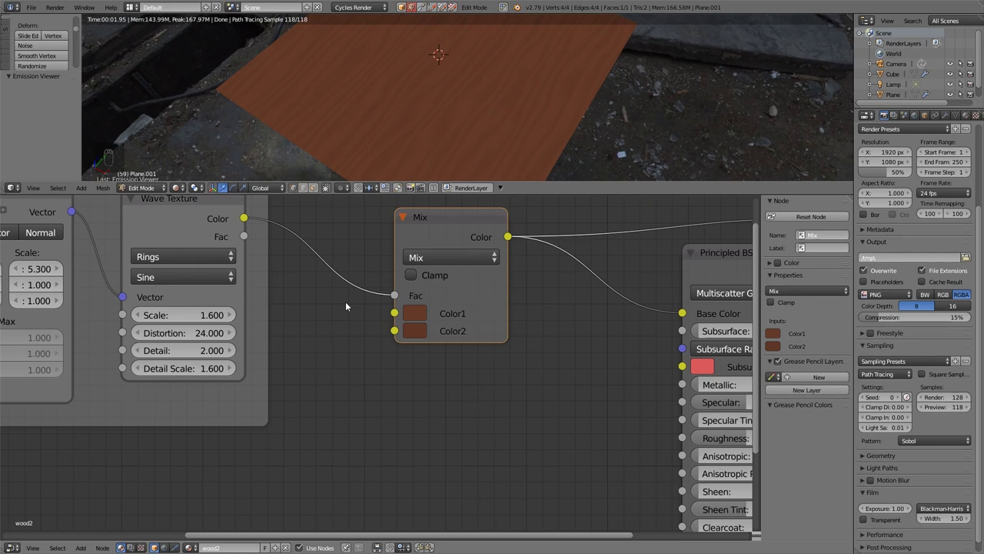
Step: Preview the Principled BSDF's shading on the plane
click(715, 265)
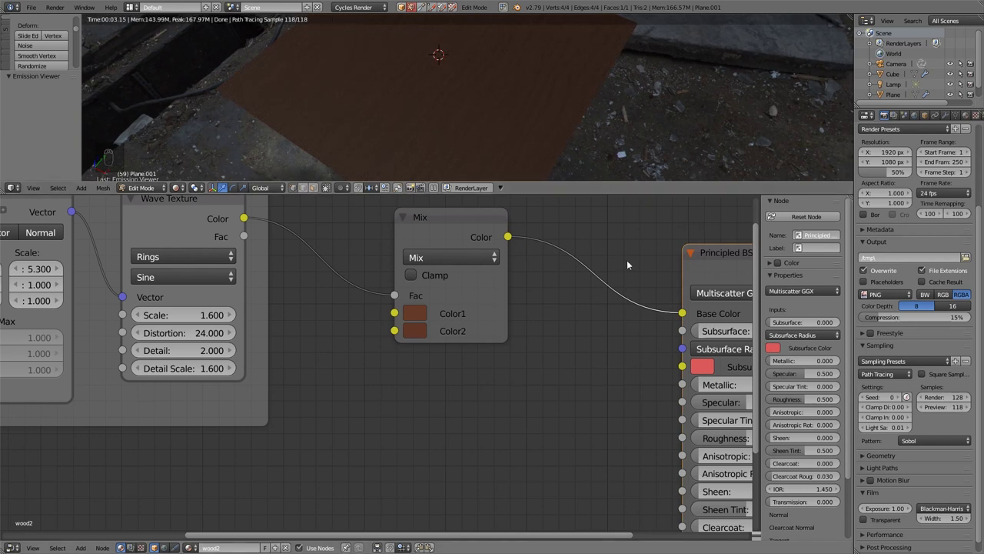
scroll(573, 312, down, 3)
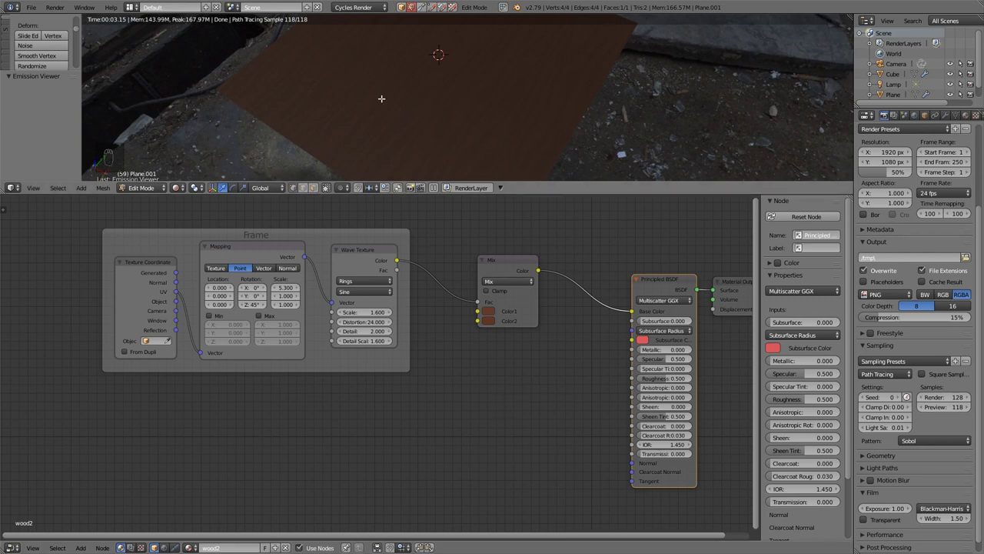
key(g)
key(Delete)
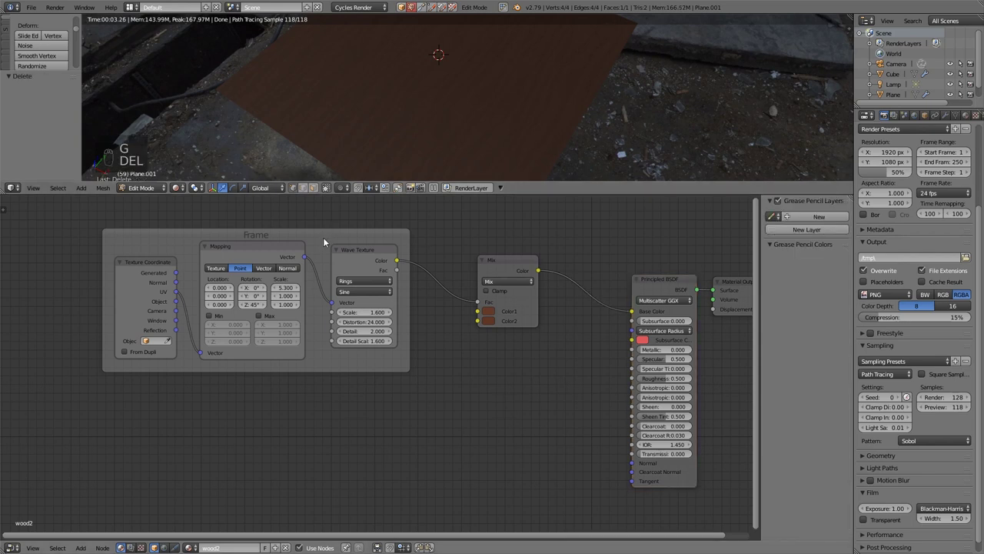
Step: Duplicate the frame with its Texture Coordinate, Mapping and Wave Texture nodes and place the copy below the original
click(151, 261)
shift+click(279, 252)
shift+click(366, 249)
shift+click(332, 236)
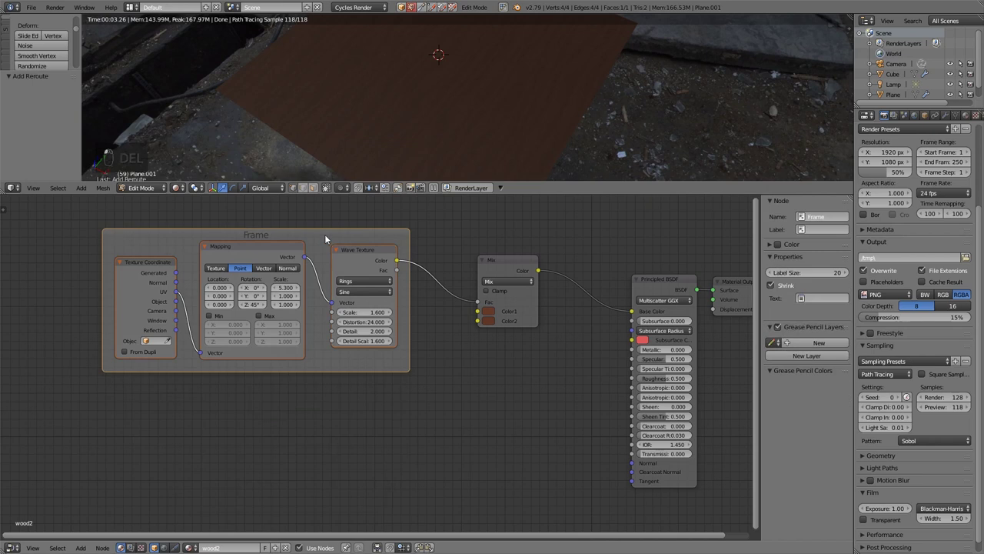
key(shift+d)
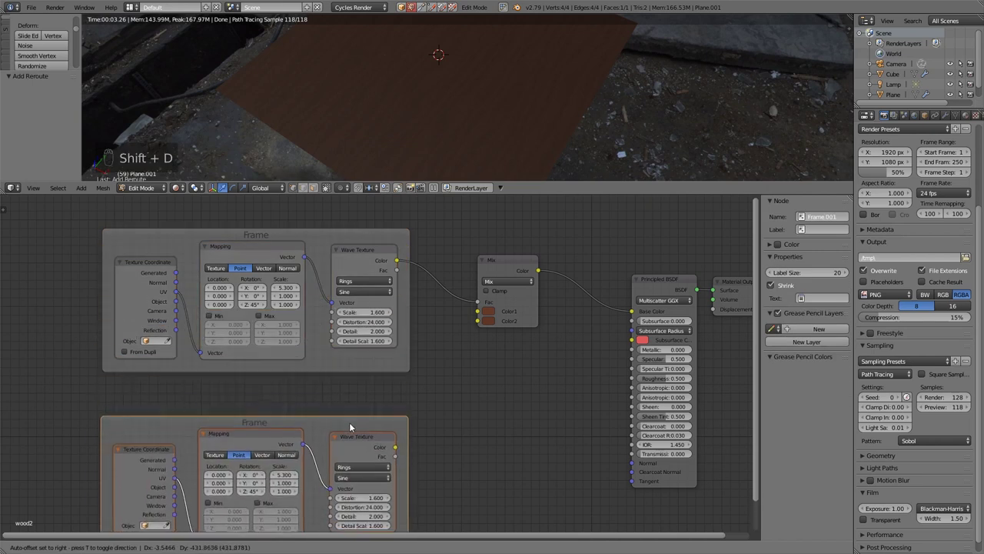
click(350, 424)
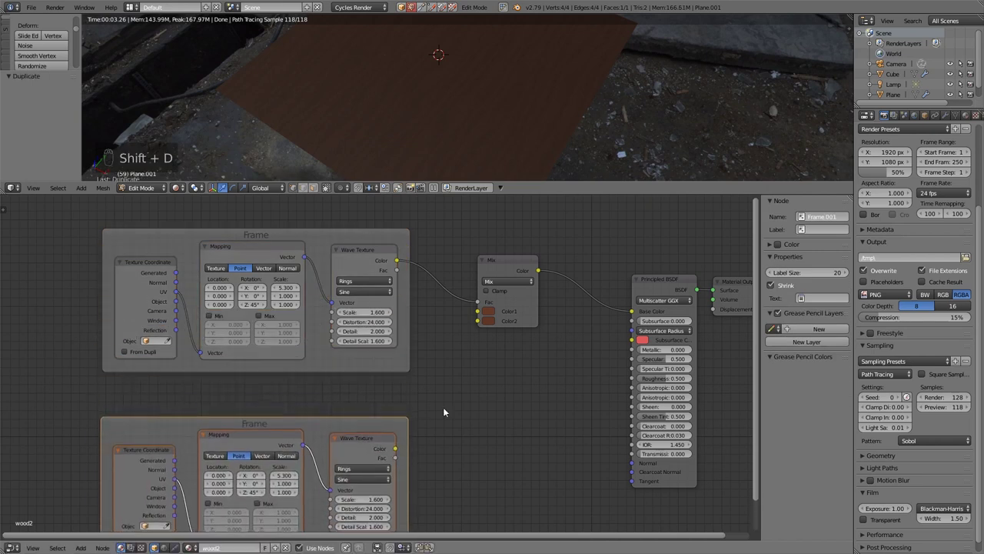
right_click(316, 233)
key(shift+d)
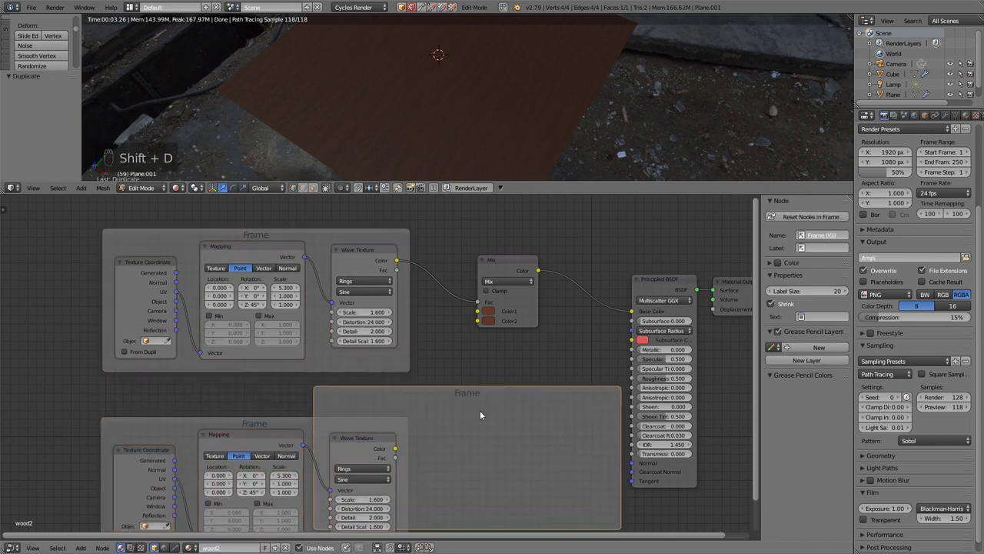
key(Delete)
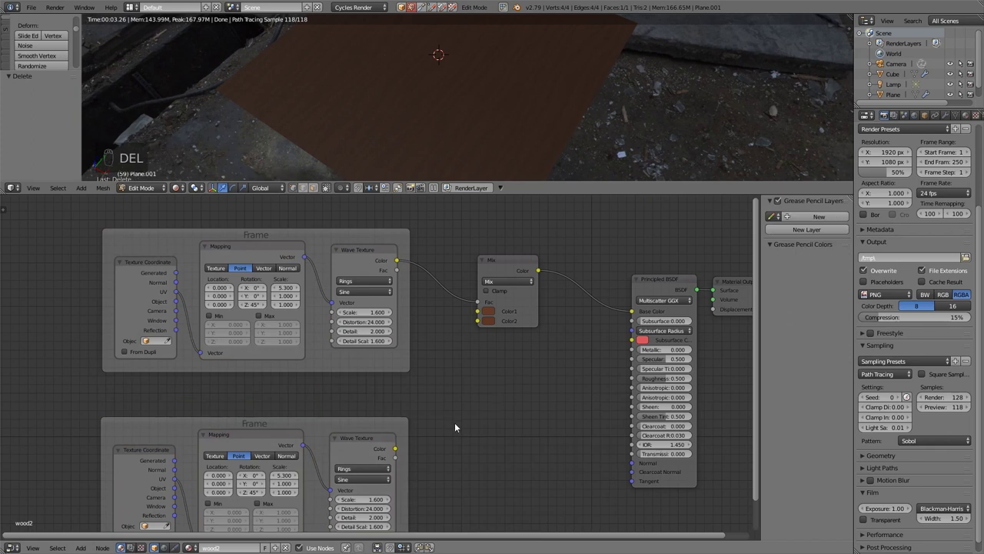
key(b)
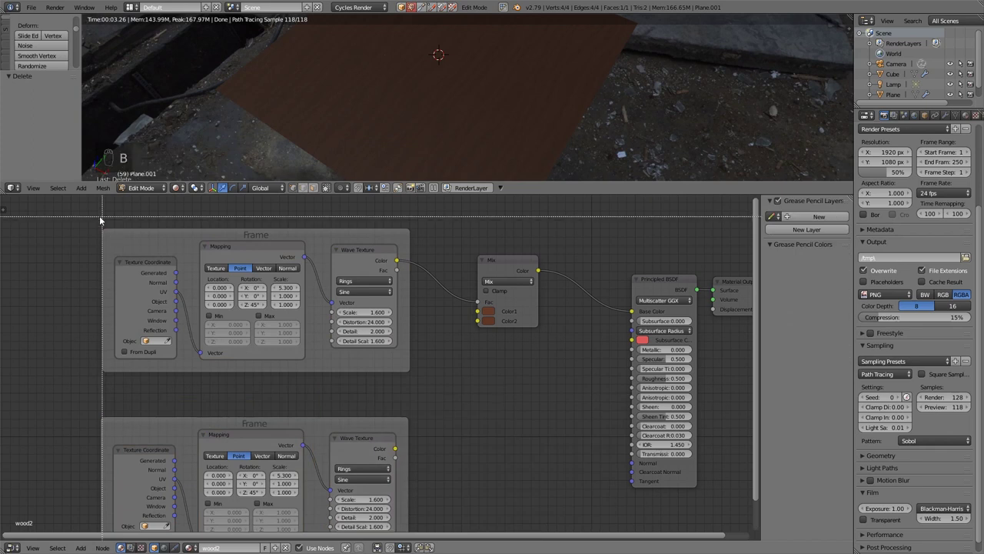
drag(85, 214, 428, 390)
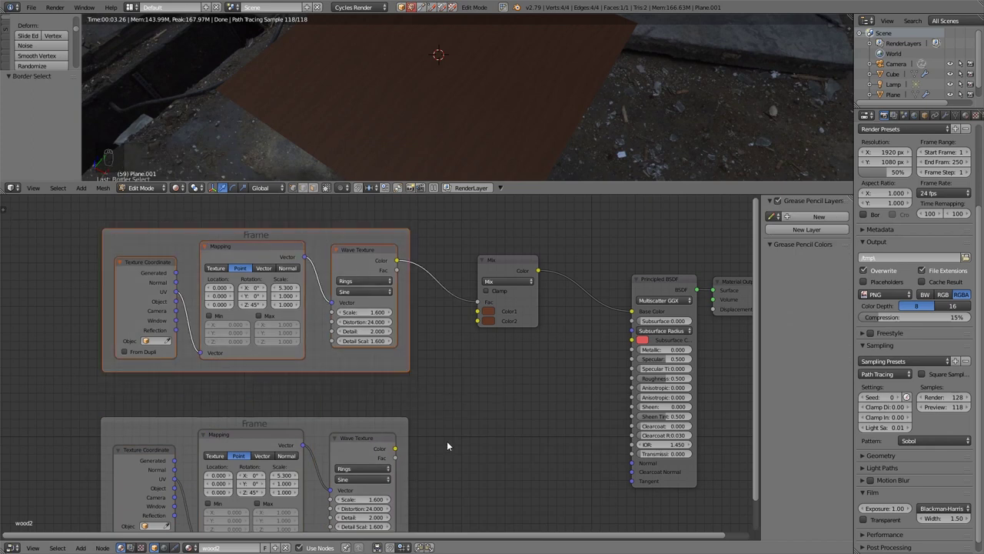
Step: Set the duplicated Wave Texture's distortion to 0 and preview that texture on the plane
middle_drag(443, 460, 436, 373)
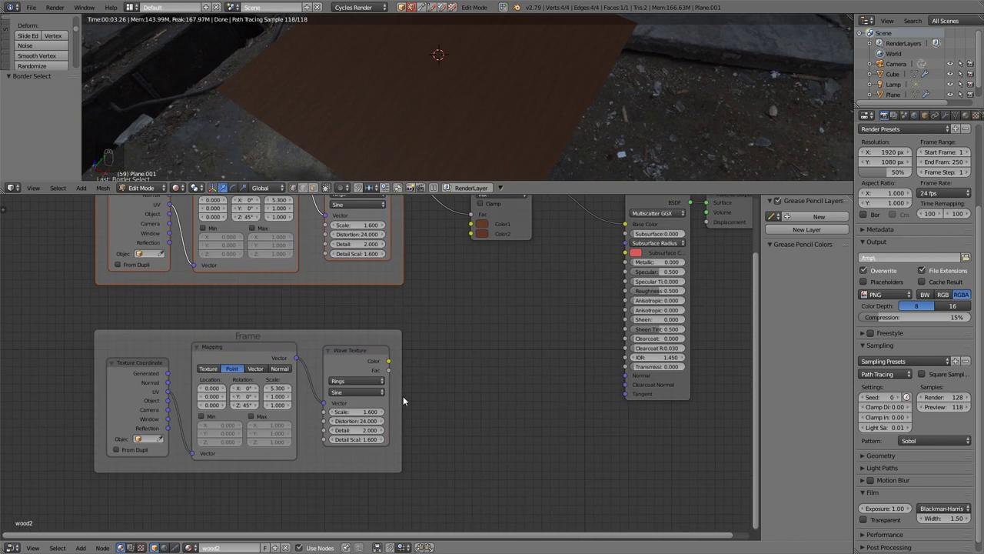
click(374, 419)
text(0.)
key(Return)
ctrl+shift+click(361, 364)
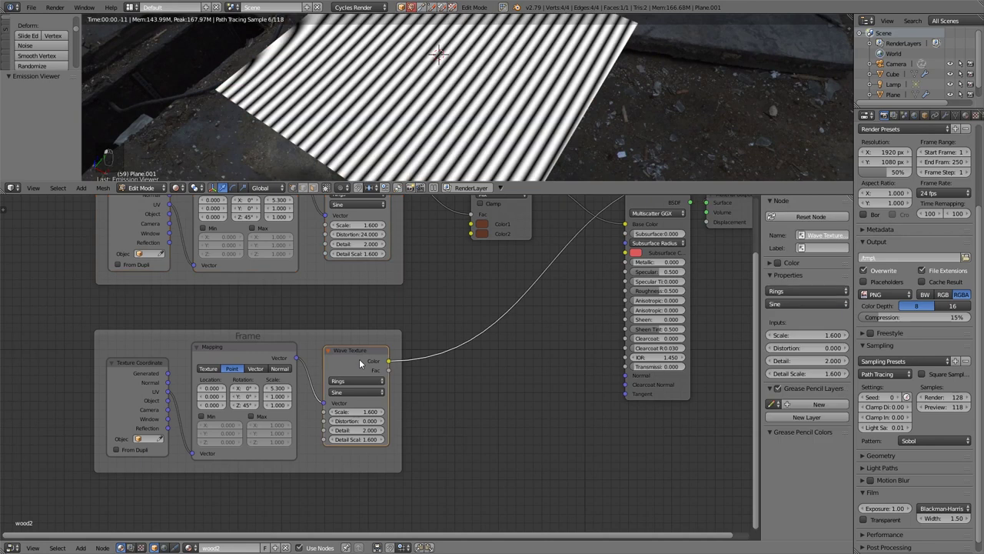
Step: Switch the duplicated Wave Texture to Bands and set its Mapping node's X scale to 1.5
click(279, 388)
text(1)
key(Return)
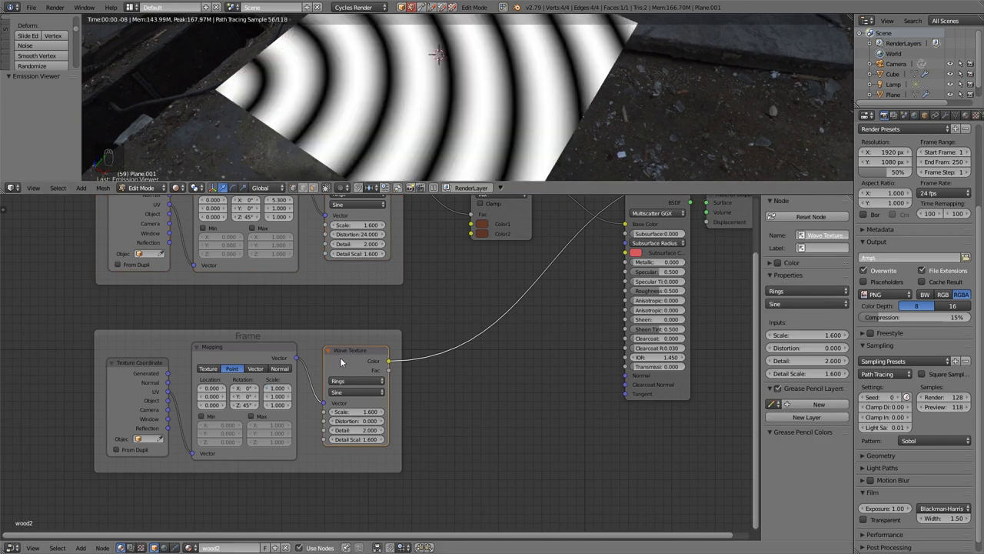
click(356, 380)
click(356, 372)
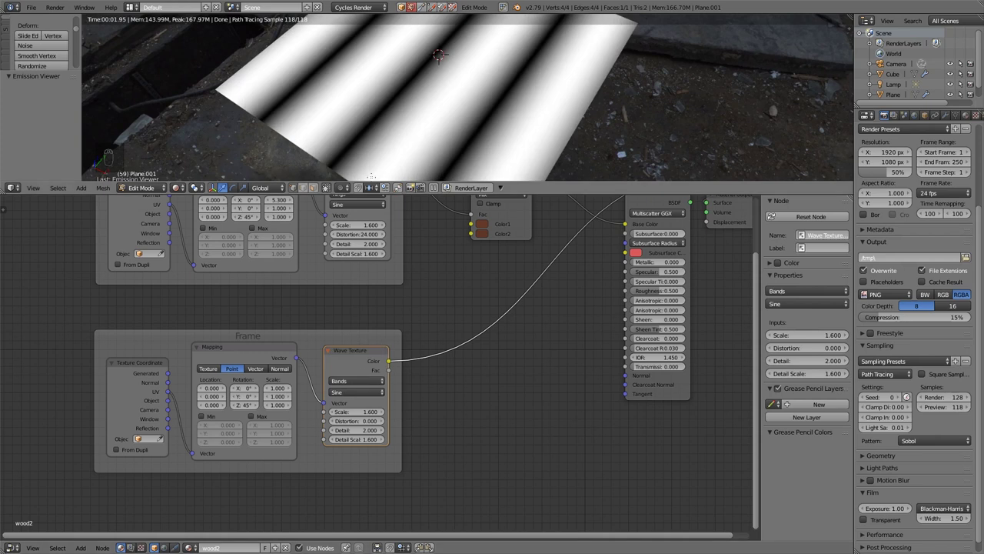
click(290, 391)
drag(277, 390, 282, 390)
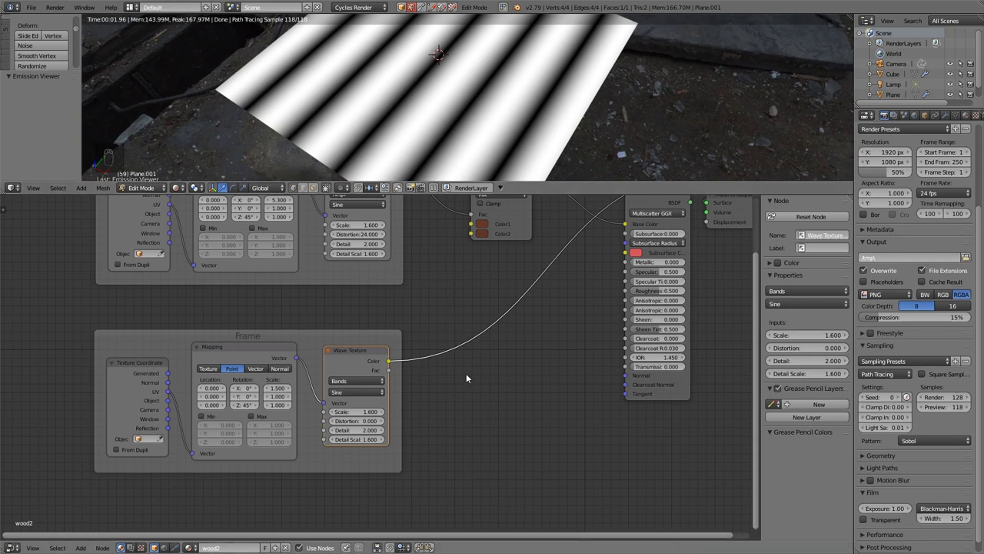
Step: Add a ColorRamp node on the link coming from the duplicated Wave Texture's color output
key(shift+a)
mouse_move(464, 396)
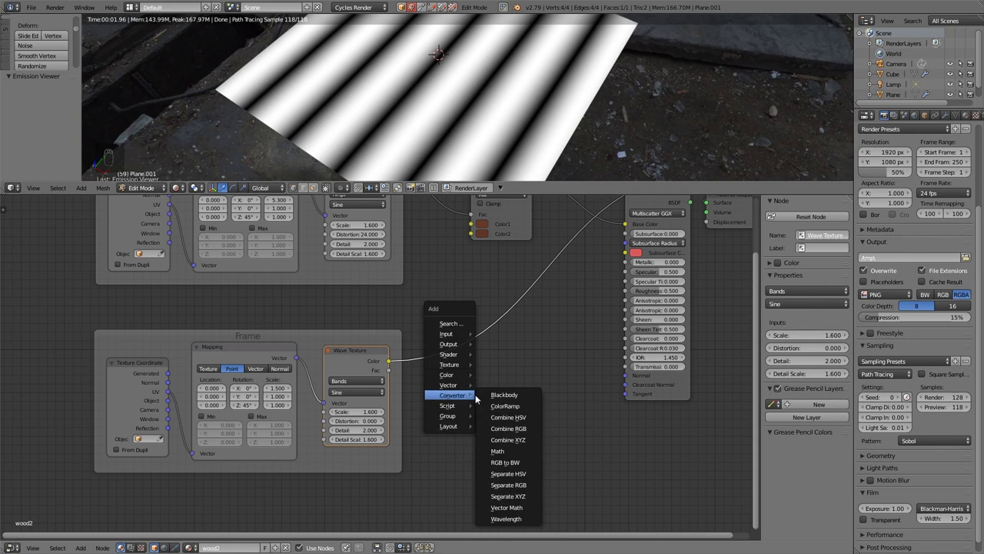
click(505, 406)
click(437, 336)
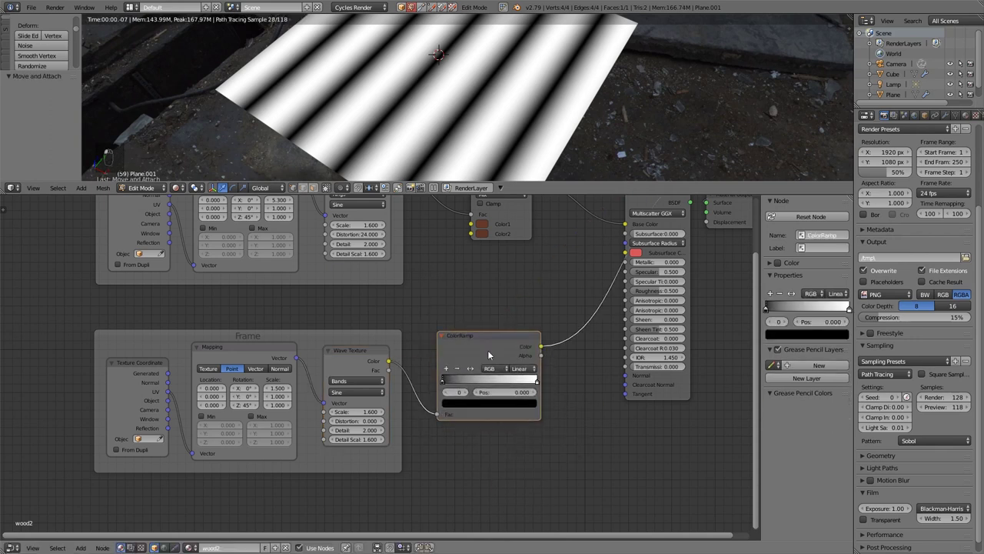
Step: Set the ColorRamp's white stop position to 0.010 to narrow the black bands into thin lines
scroll(492, 361, up, 5)
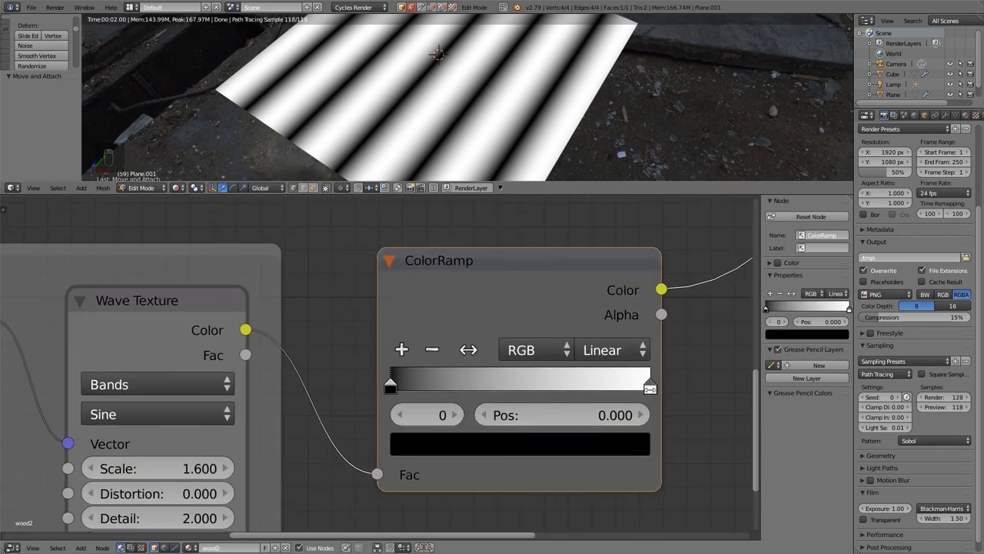
drag(651, 387, 397, 387)
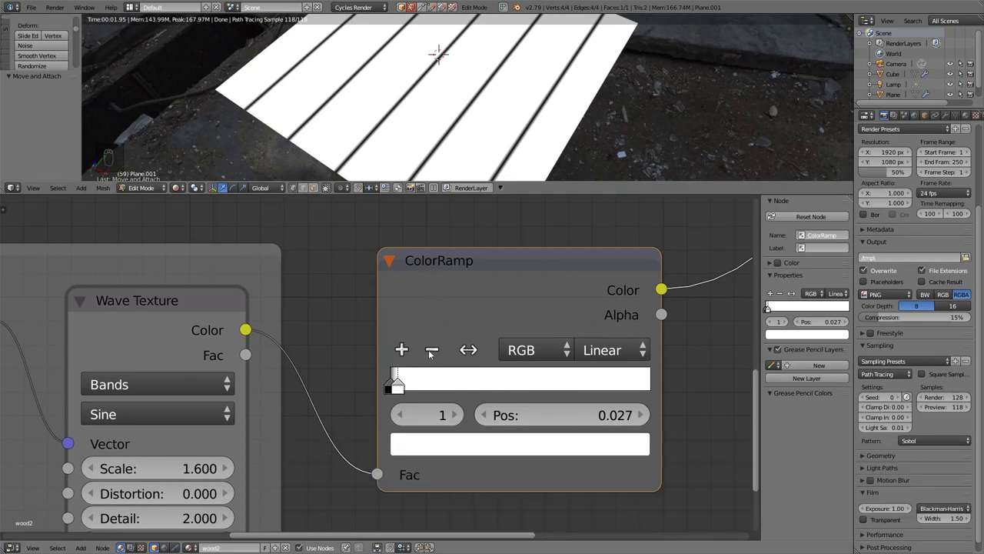
click(598, 415)
text(.0)
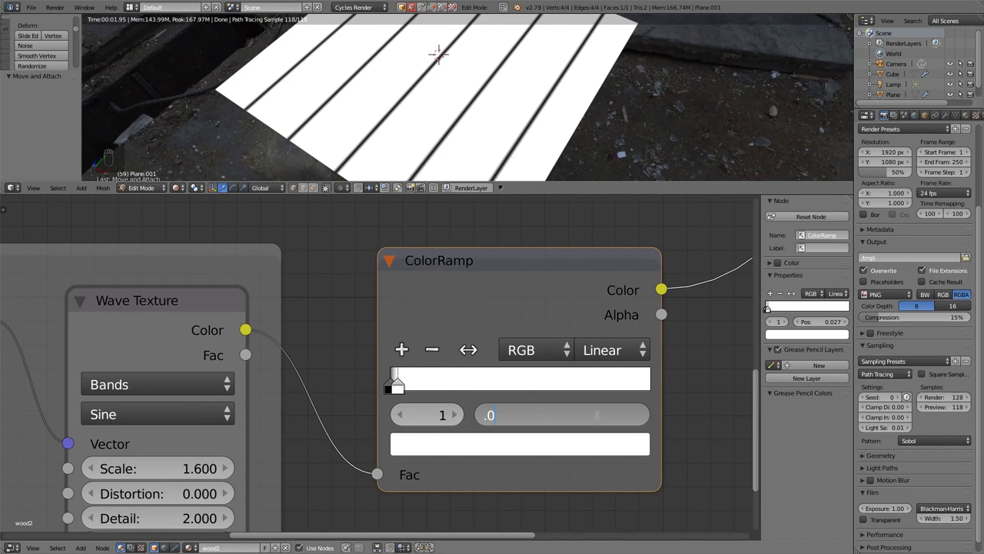
text(1)
key(Return)
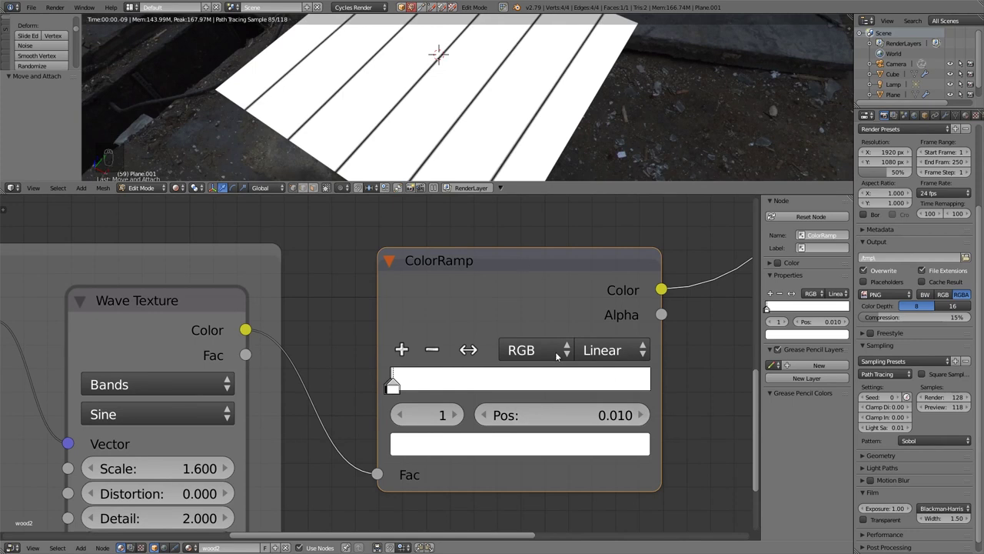
Step: Move the ColorRamp into the lower frame beside its Wave Texture and shift that frame away from the Principled BSDF
scroll(392, 334, down, 4)
mouse_move(392, 338)
mouse_down()
mouse_move(277, 356)
mouse_move(385, 352)
mouse_up()
drag(324, 328, 183, 316)
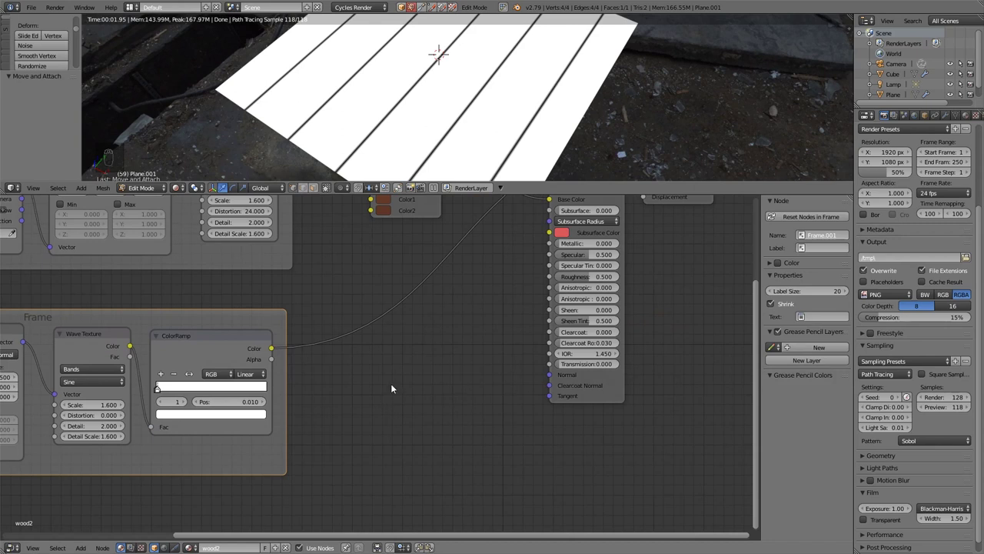
Step: Add a Bump node, connect the ColorRamp's color to its height and its output to the Principled BSDF's normal, and preview the shader
key(shift+a)
mouse_move(393, 375)
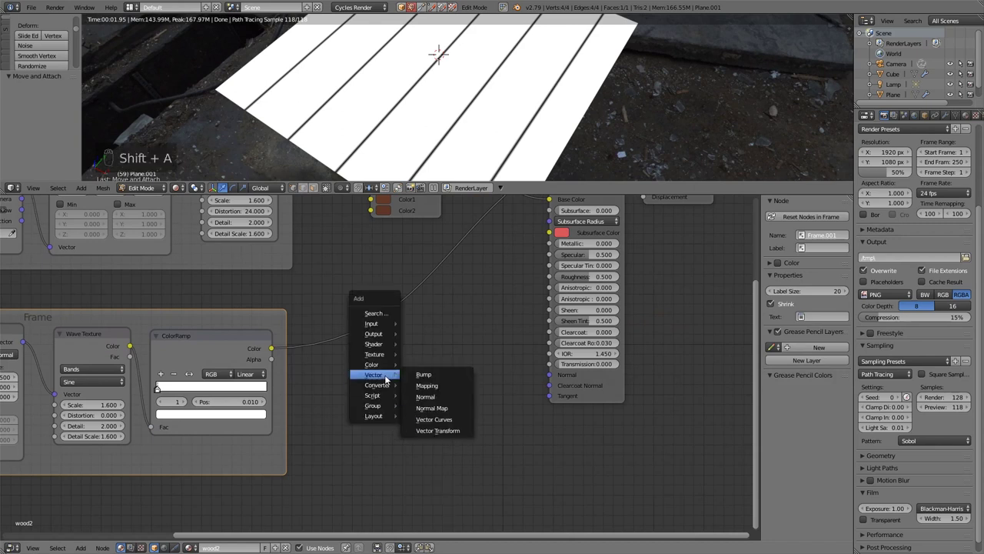
click(423, 374)
click(383, 358)
drag(271, 348, 390, 413)
drag(455, 368, 549, 375)
ctrl+shift+click(599, 376)
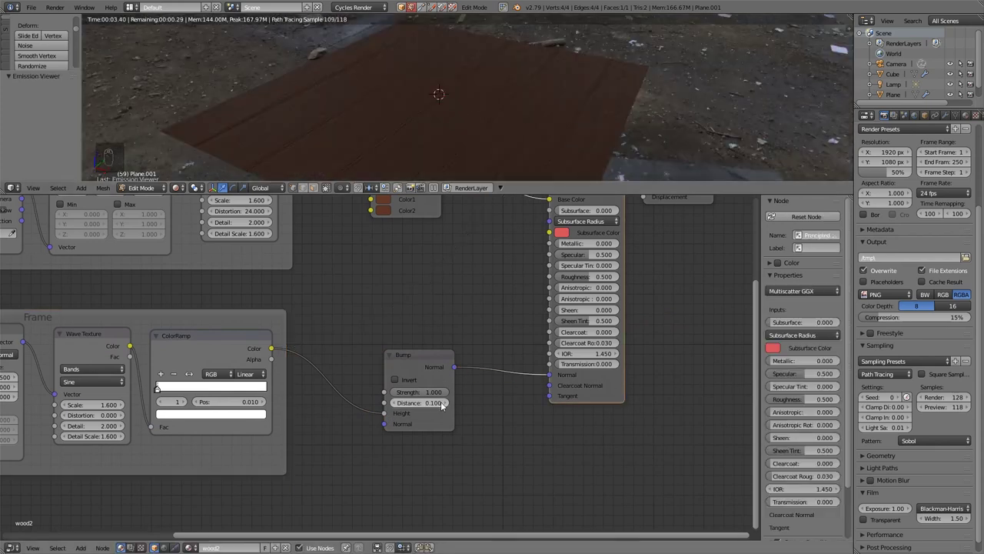
Step: Set the Bump node's distance to 0.2 and the ColorRamp's white stop position to 0.005
click(442, 403)
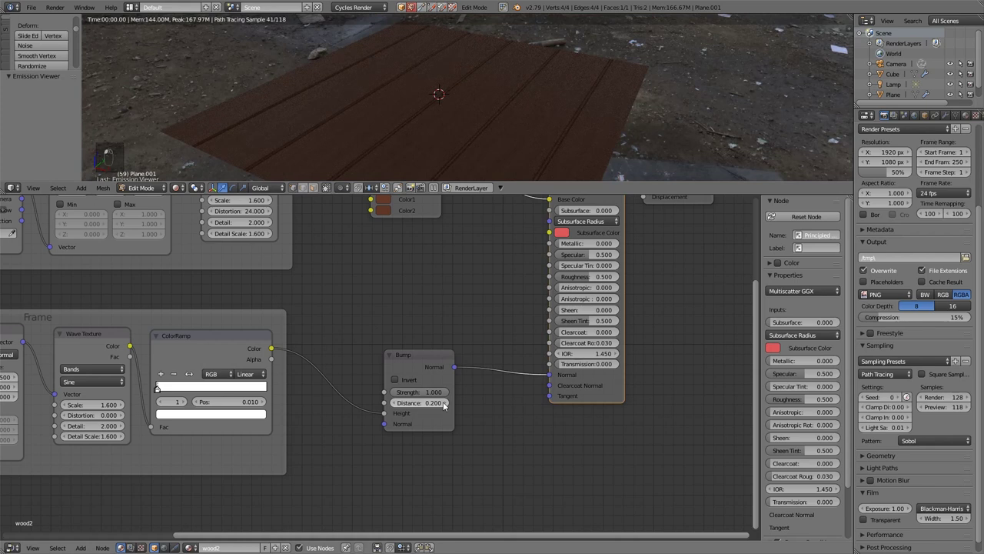
scroll(189, 395, up, 4)
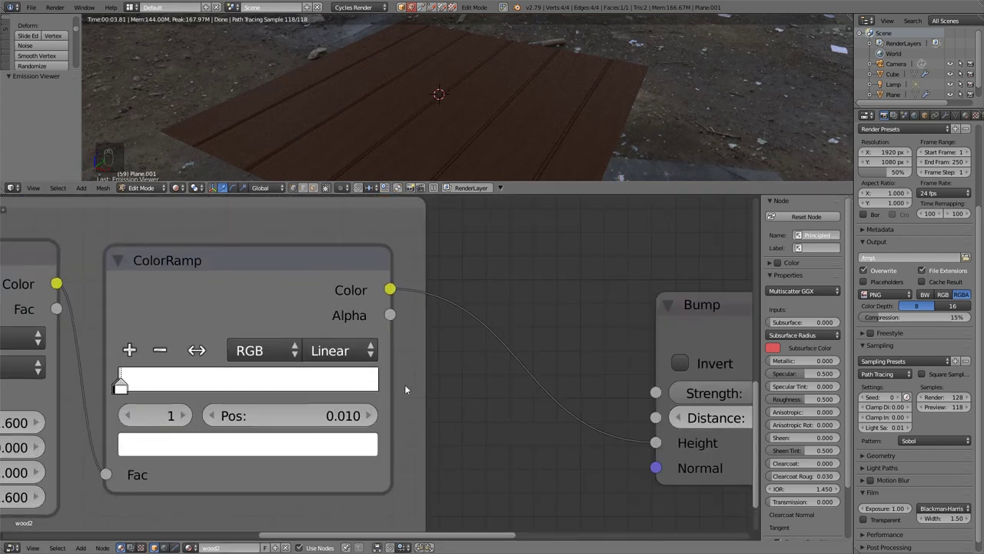
click(302, 416)
text(.)
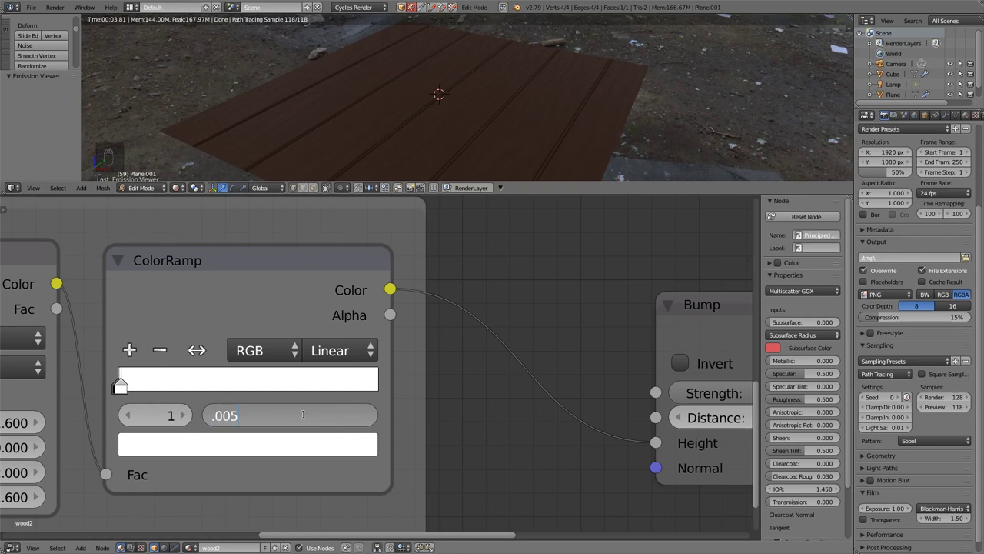
text(005)
key(Return)
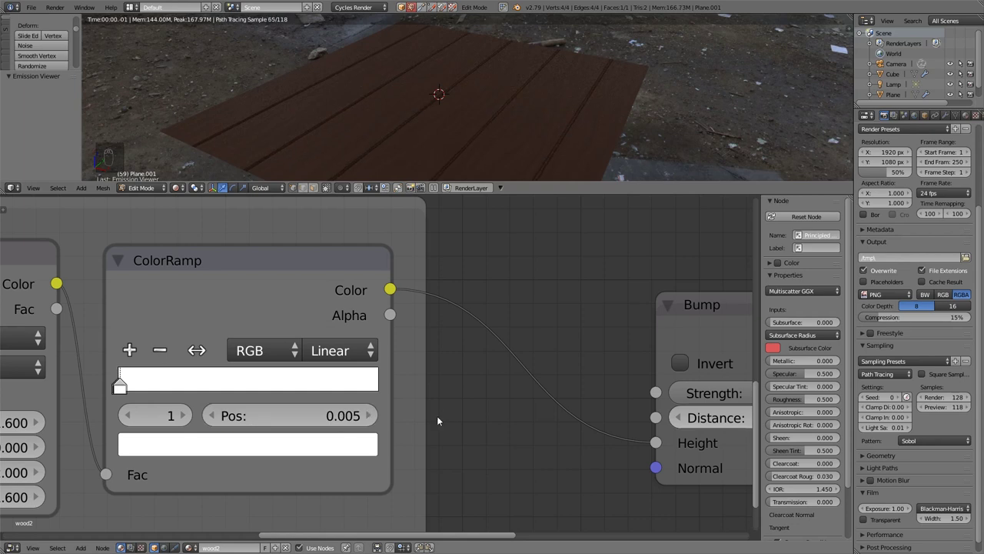
Step: Increase the Bump node's distance to 0.3
middle_drag(695, 379, 573, 375)
scroll(573, 375, down, 1)
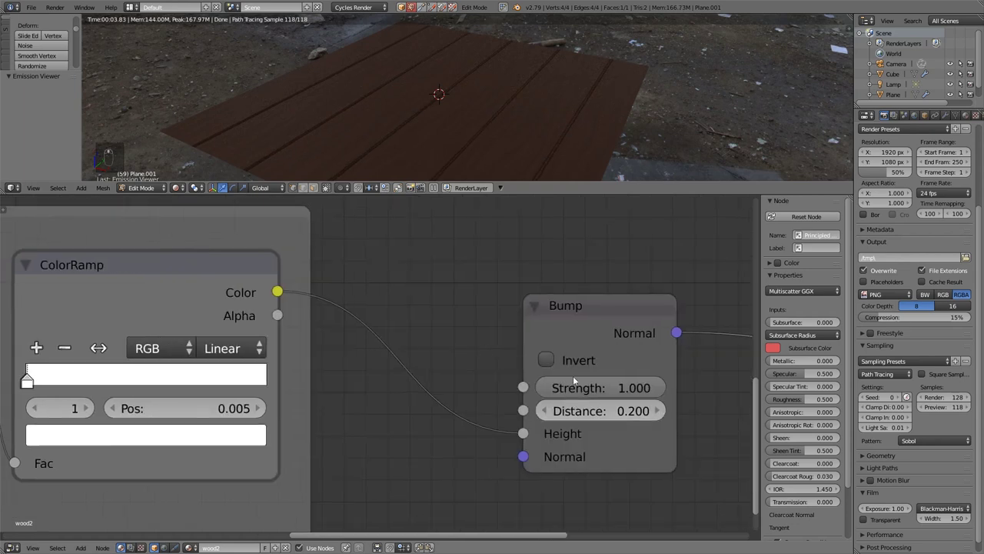
click(662, 413)
click(661, 413)
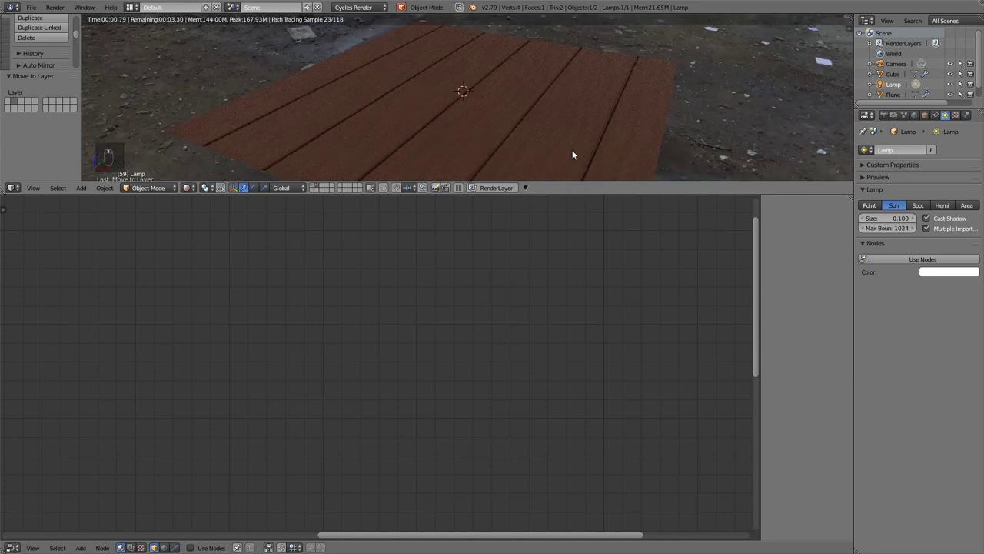
Step: Reselect the plane, lighten the Mix node's Color1 and fine-tune the brown of its Color2
right_click(551, 175)
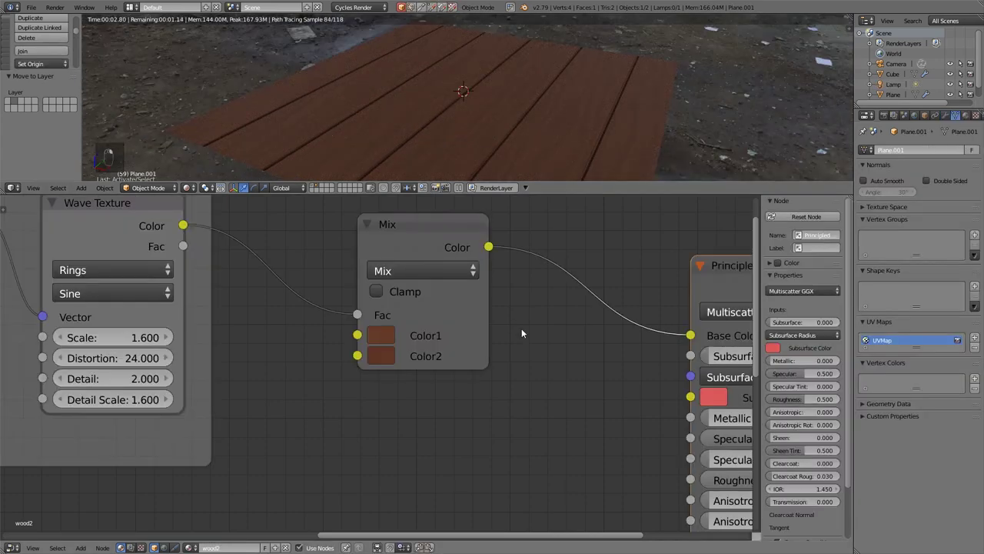
scroll(526, 330, down, 1)
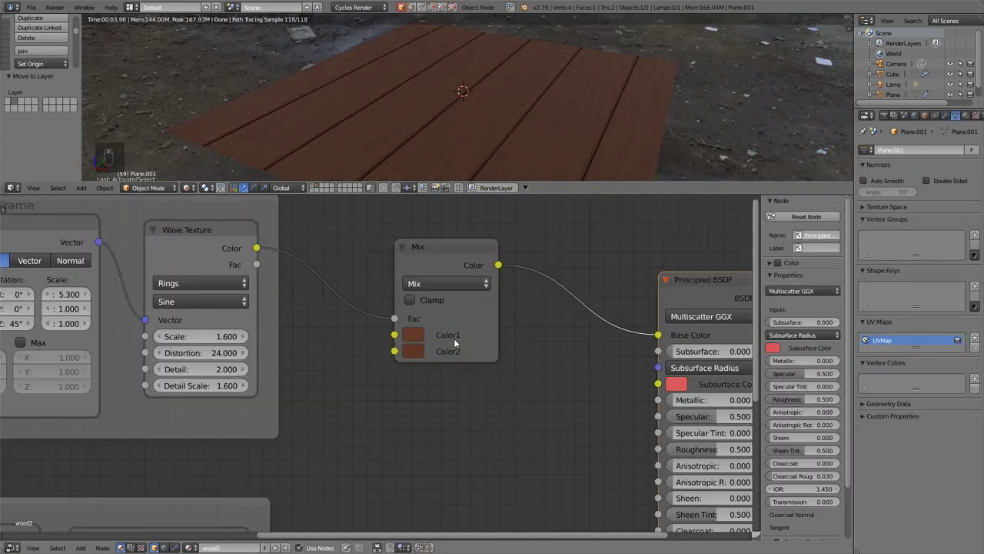
click(414, 334)
mouse_move(531, 188)
mouse_down()
mouse_move(530, 166)
mouse_move(531, 202)
mouse_up()
click(414, 351)
click(414, 350)
Step: Lower the Principled BSDF's roughness to about 0.242
middle_drag(579, 113, 532, 124)
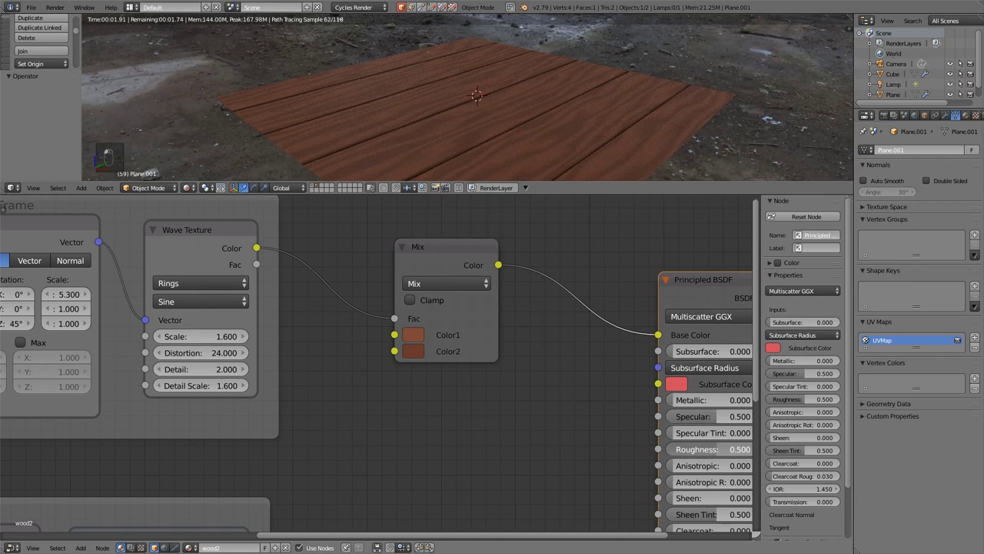
drag(716, 449, 692, 449)
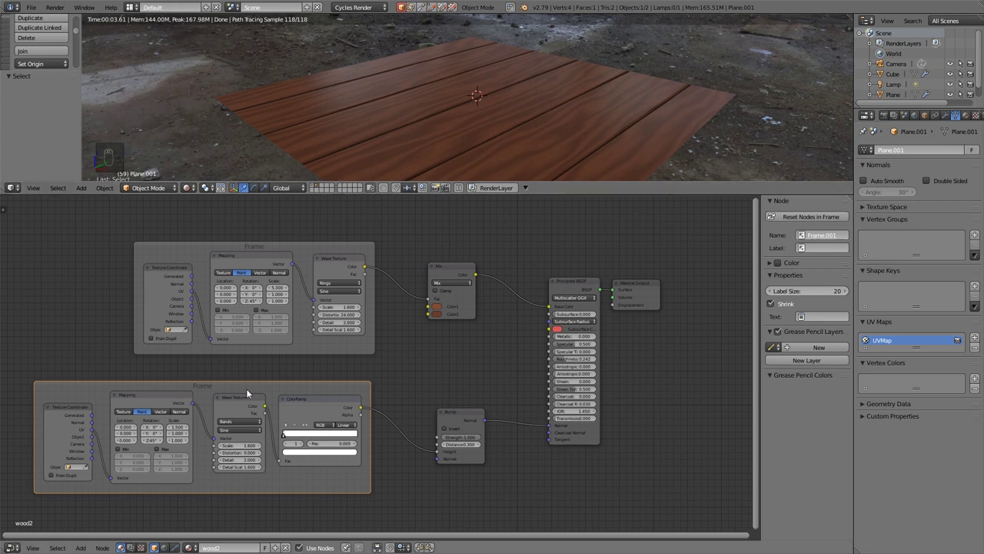
Step: Move the plank-line frame and the Bump node further down to free space beneath the wood grain nodes
key(g)
click(252, 497)
right_click(462, 414)
key(g)
click(440, 490)
middle_drag(443, 455, 491, 322)
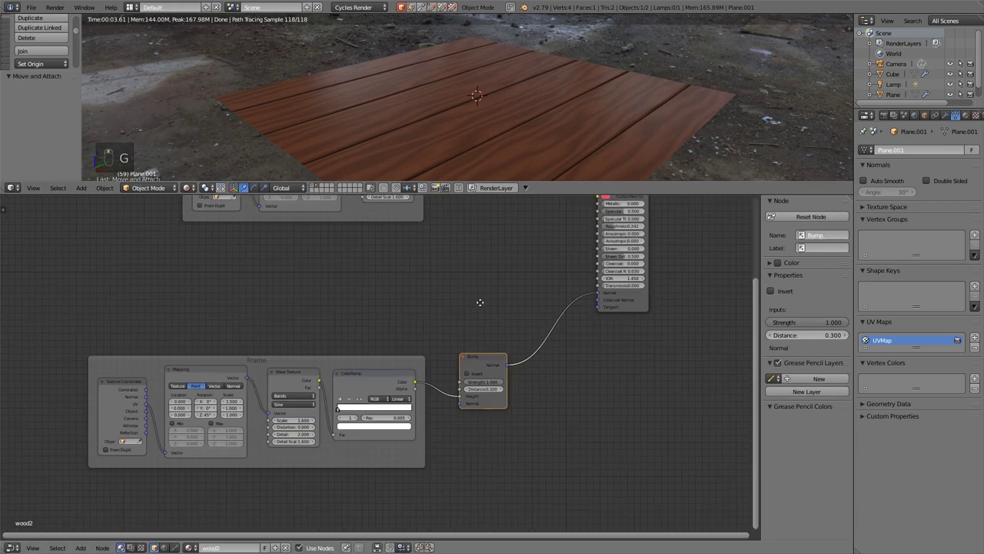
Step: Move the Bump node into the plank-line frame, beside its ColorRamp
key(g)
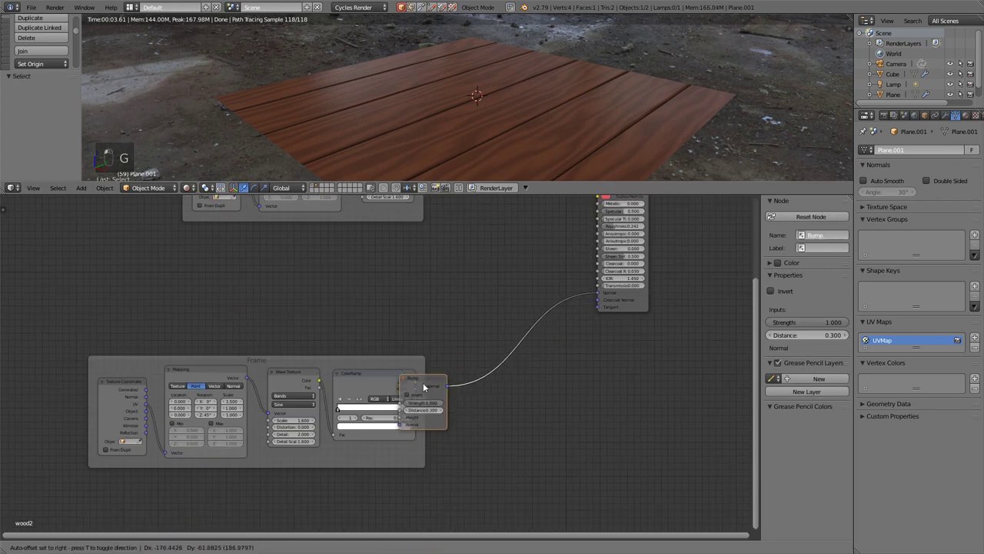
click(420, 386)
key(g)
click(453, 389)
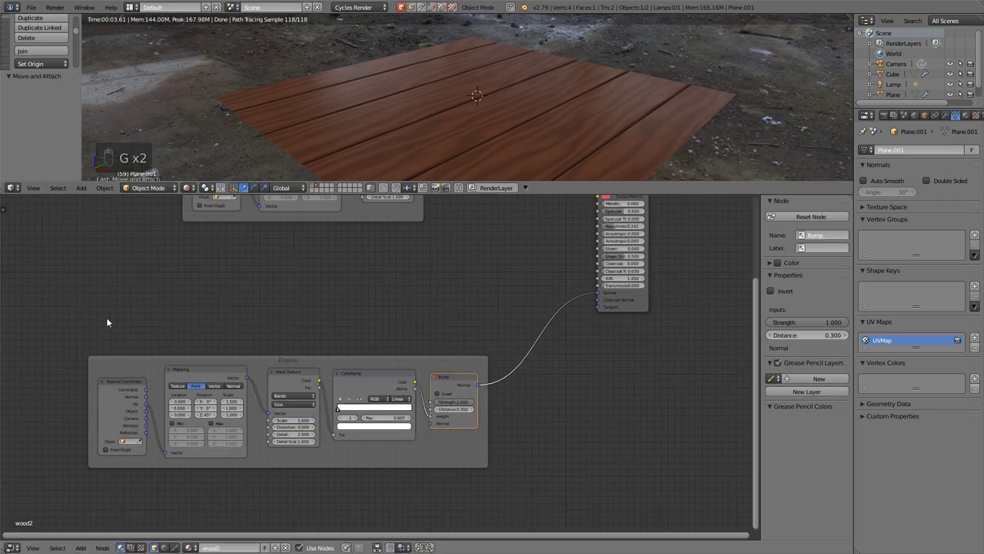
Step: Duplicate the whole plank-line frame with its nodes and place the copy directly above the original
key(a)
key(b)
drag(52, 303, 504, 515)
key(shift+d)
click(342, 330)
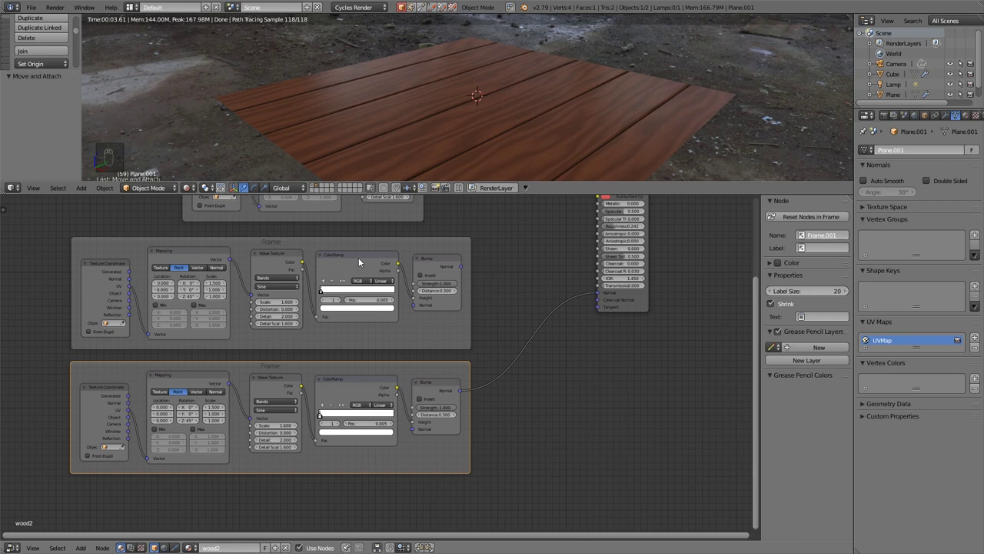
Step: Preview the copied Wave Texture, set its scale to 10.9 and distortion to 6.9, and set the Mapping X scale to 14.6
ctrl+shift+click(359, 258)
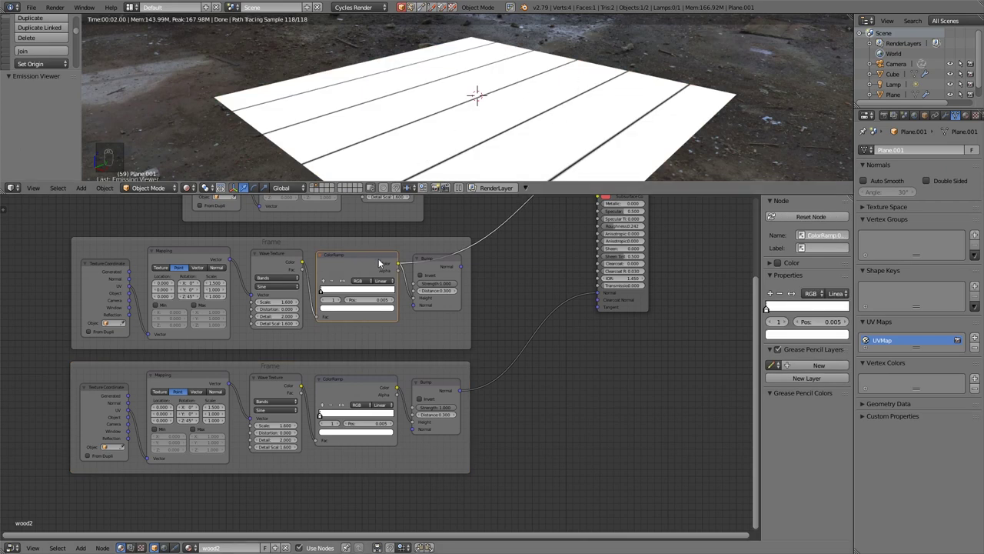
ctrl+shift+click(273, 256)
mouse_move(277, 301)
mouse_down()
mouse_move(384, 301)
mouse_move(308, 309)
mouse_move(323, 309)
mouse_up()
scroll(221, 273, up, 4)
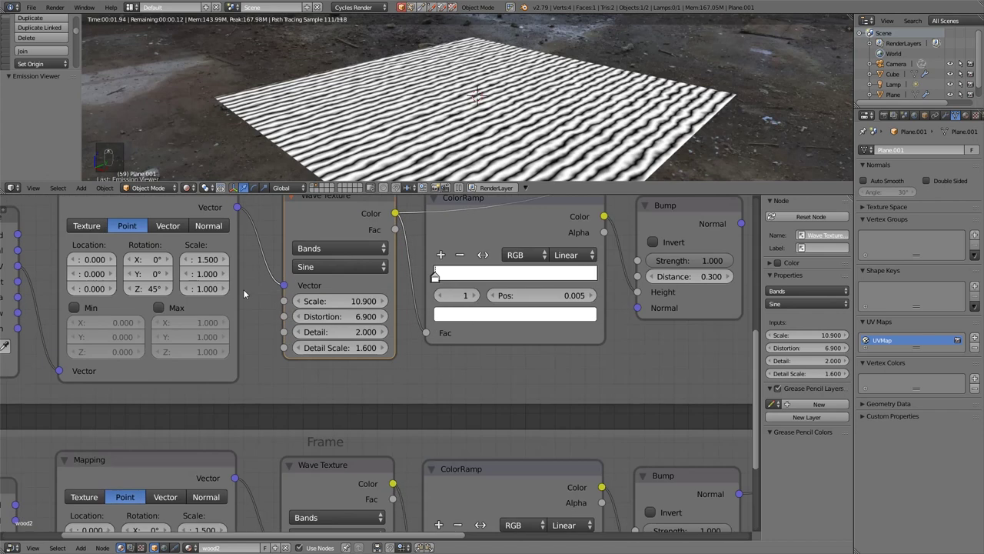
drag(206, 259, 358, 259)
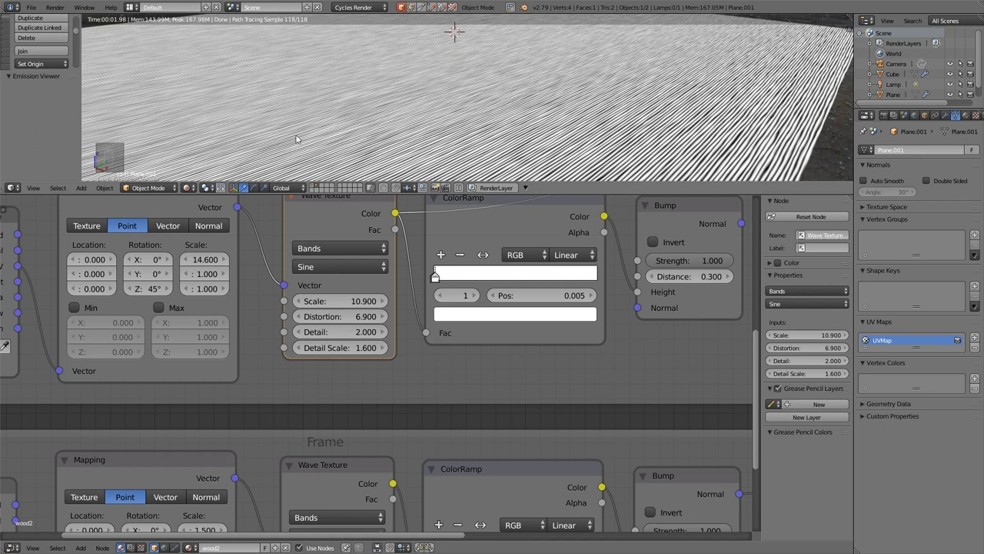
Step: Preview the copied ColorRamp, move its white stop to position 1.000 and set the black stop to a grey of value 0.492
click(471, 236)
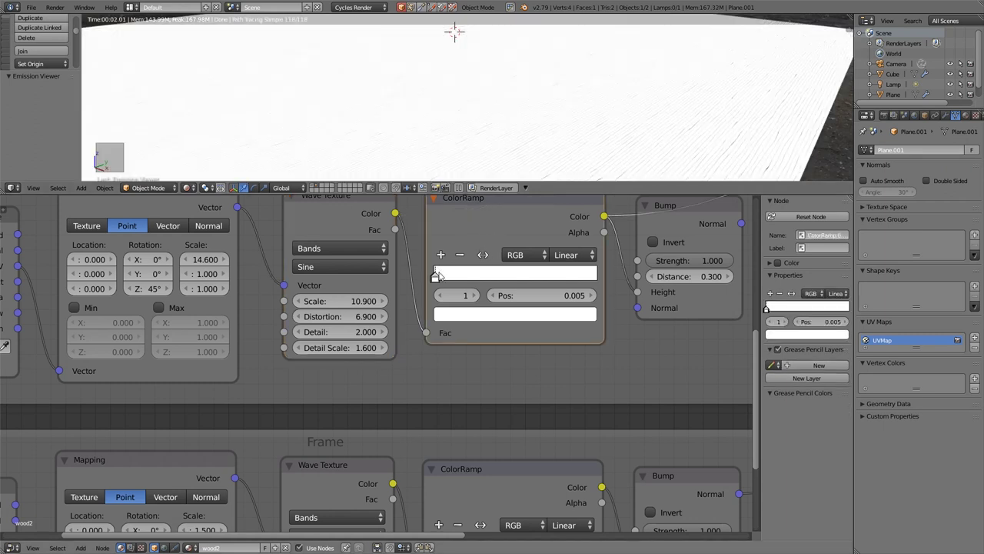
drag(435, 276, 616, 286)
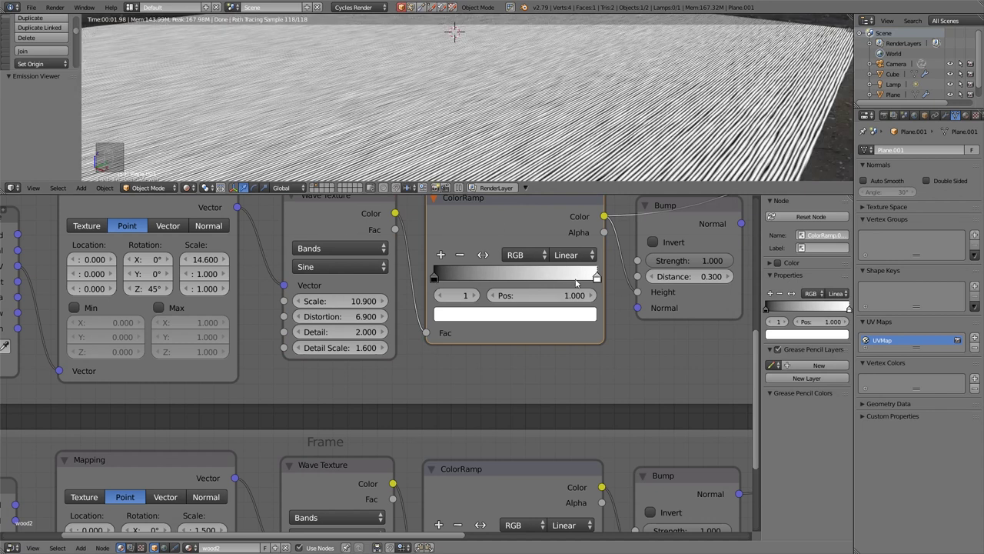
click(435, 279)
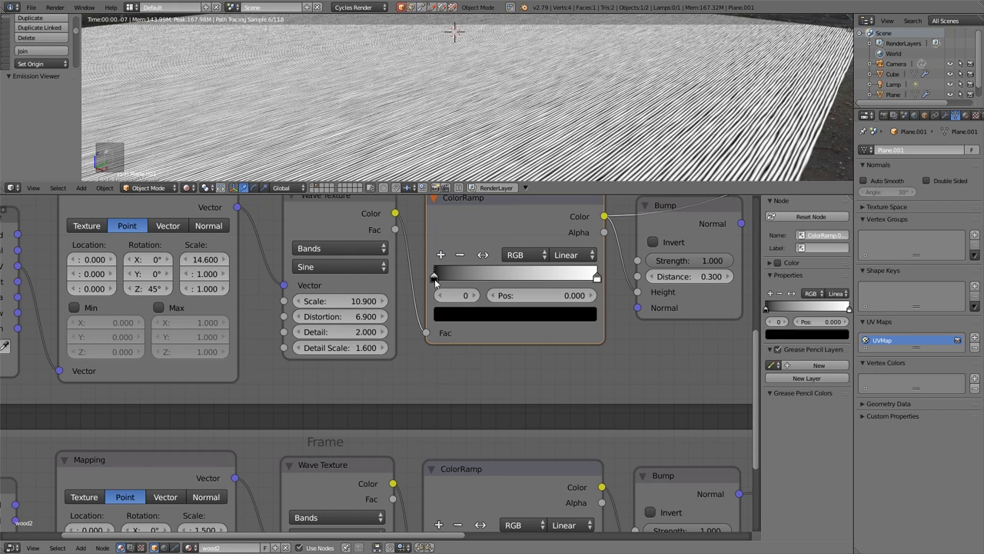
click(460, 315)
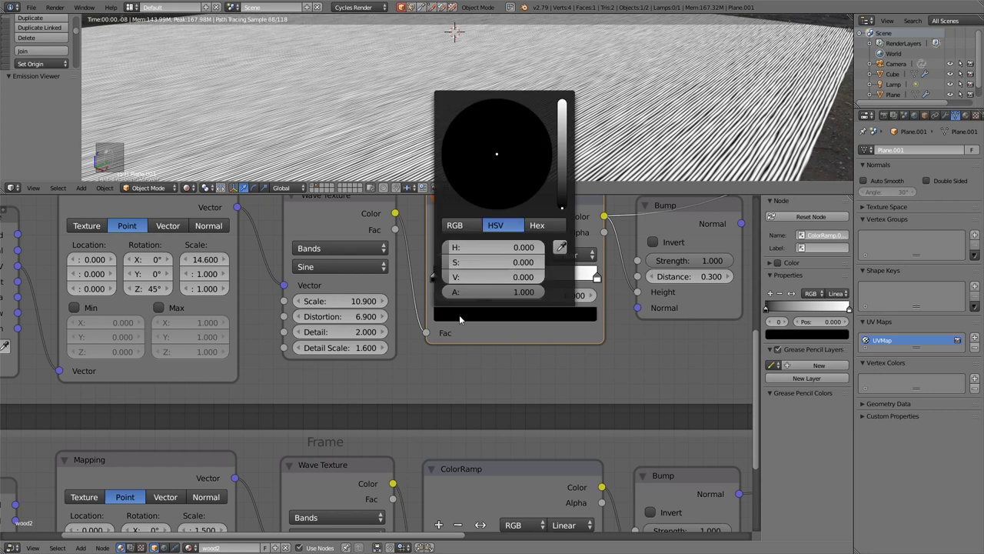
click(563, 155)
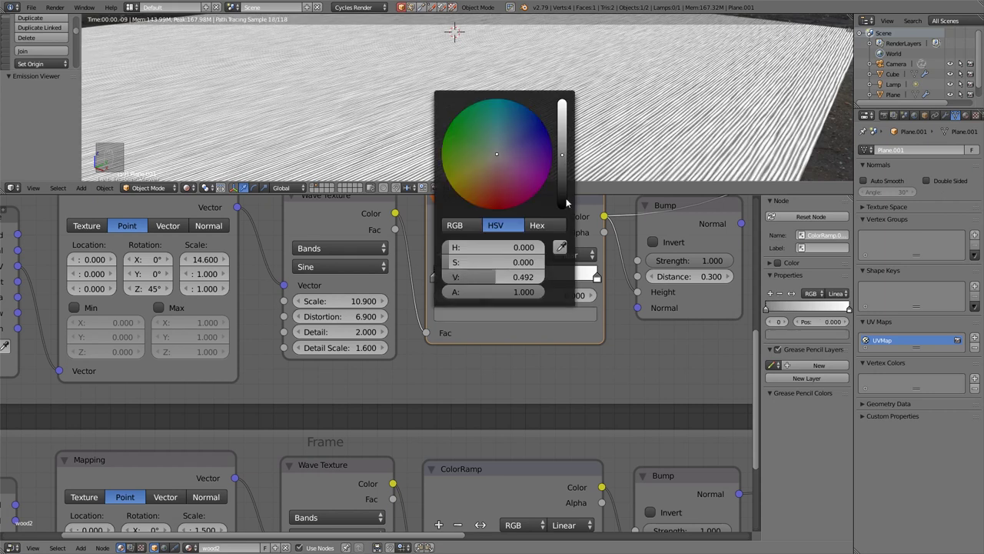
Step: Sample the first stop's grey onto the copied ColorRamp's white stop and make it very slightly lighter
drag(596, 277, 595, 277)
click(595, 278)
click(566, 317)
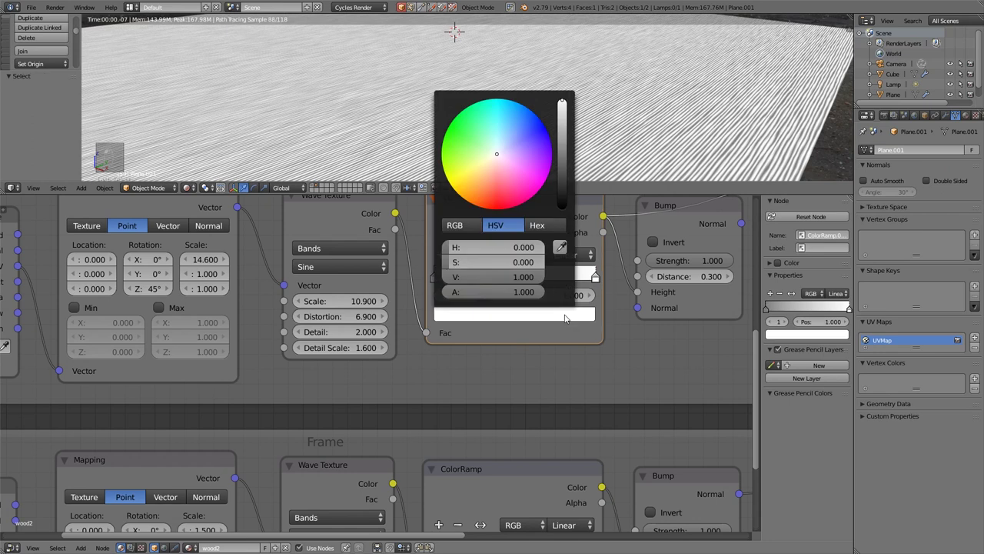
click(561, 245)
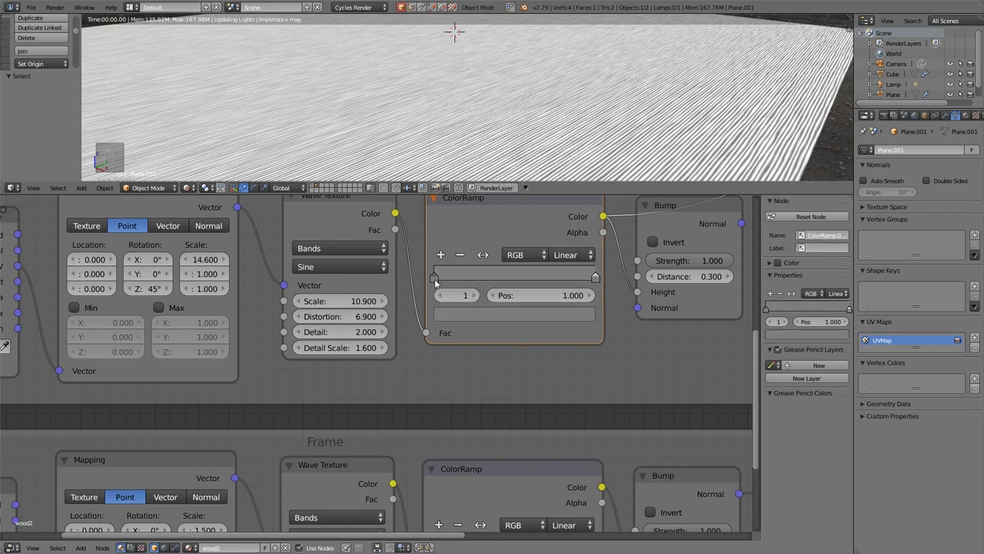
click(436, 280)
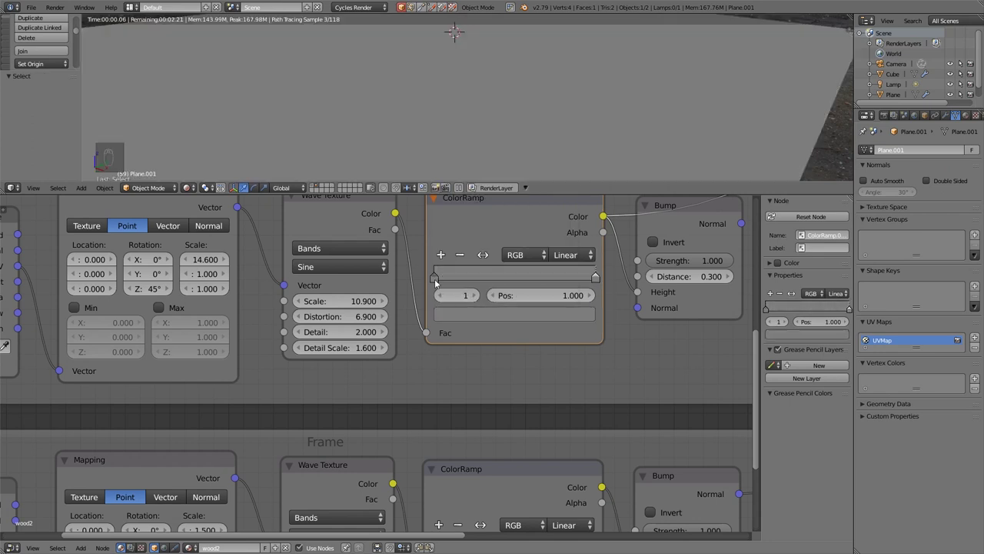
click(595, 280)
click(551, 314)
drag(562, 155, 562, 152)
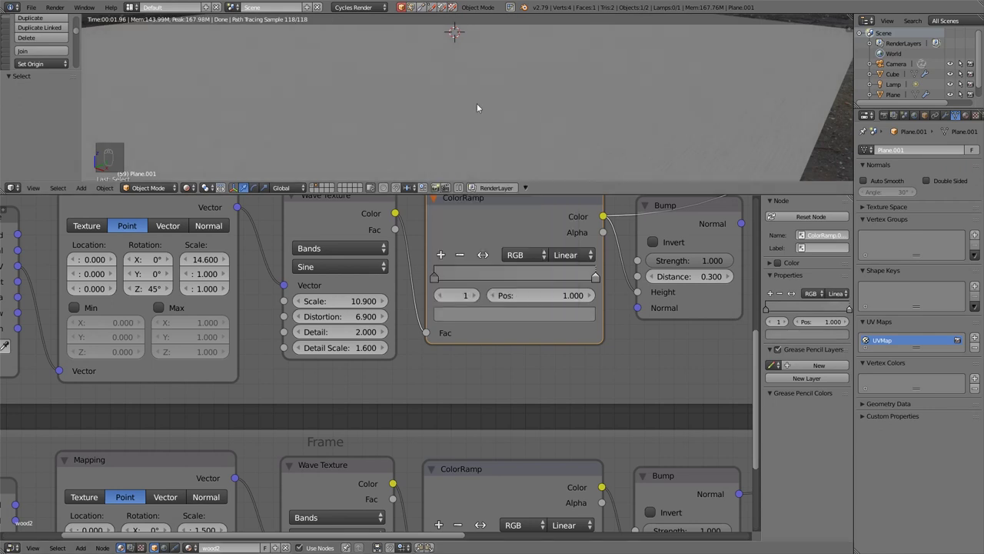
scroll(584, 350, down, 1)
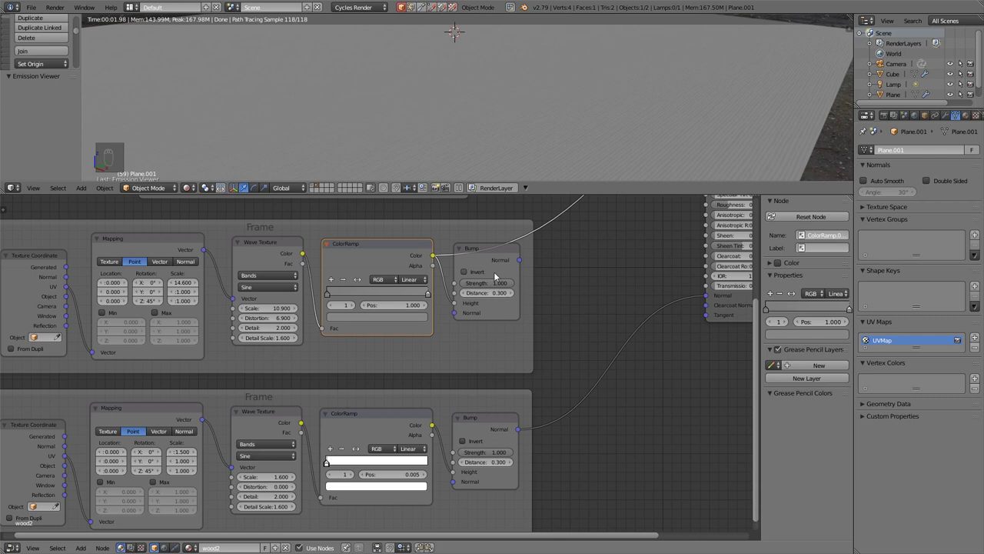
Step: Combine the two Bump nodes through a Mix node feeding the Principled BSDF's Normal, and place it between them and the shader
alt+right_drag(494, 272, 489, 428)
scroll(653, 353, down, 7)
drag(727, 331, 457, 358)
click(456, 361)
scroll(429, 337, up, 4)
key(h)
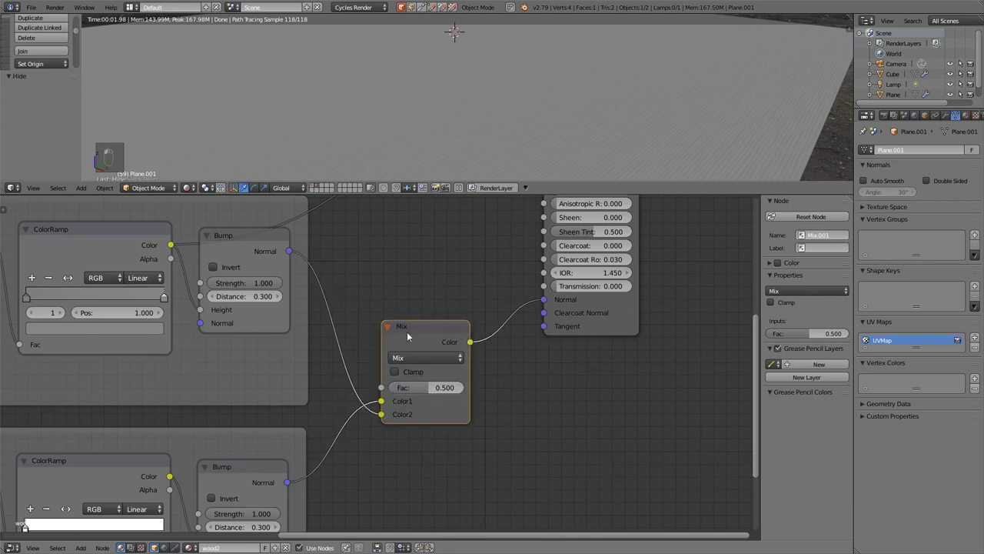
Step: Preview the Principled BSDF and set the distance of the fine-grain Bump node to 0.1
ctrl+shift+click(623, 312)
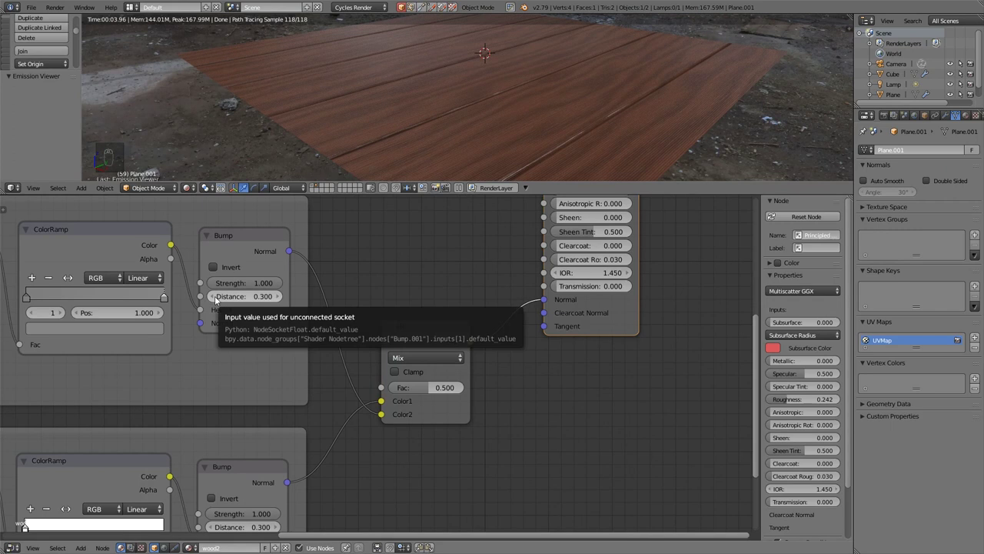
click(214, 297)
click(214, 297)
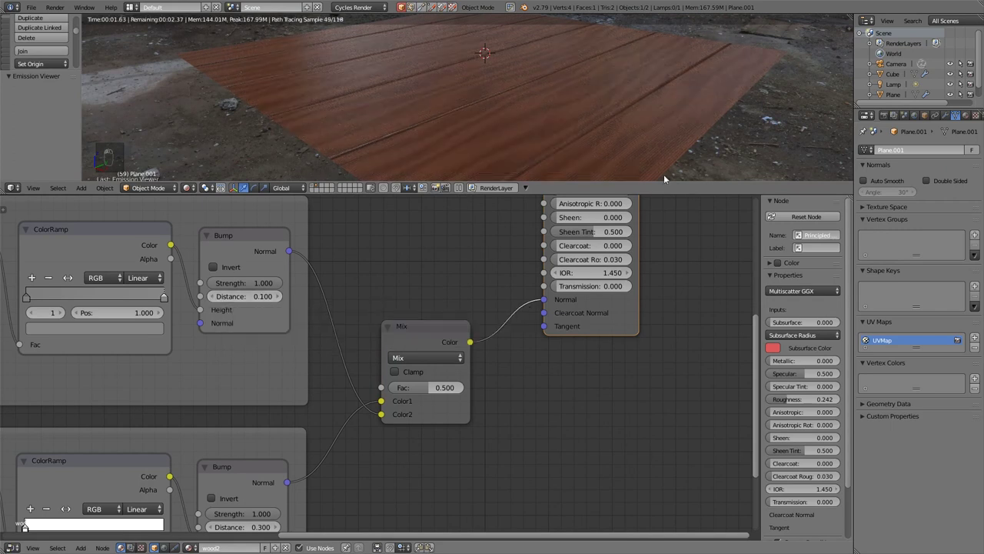
Step: Set the fine-grain frame's Mapping X scale to 28.9 and its Wave Texture distortion to 17.2
middle_drag(362, 318, 585, 316)
scroll(198, 326, up, 4)
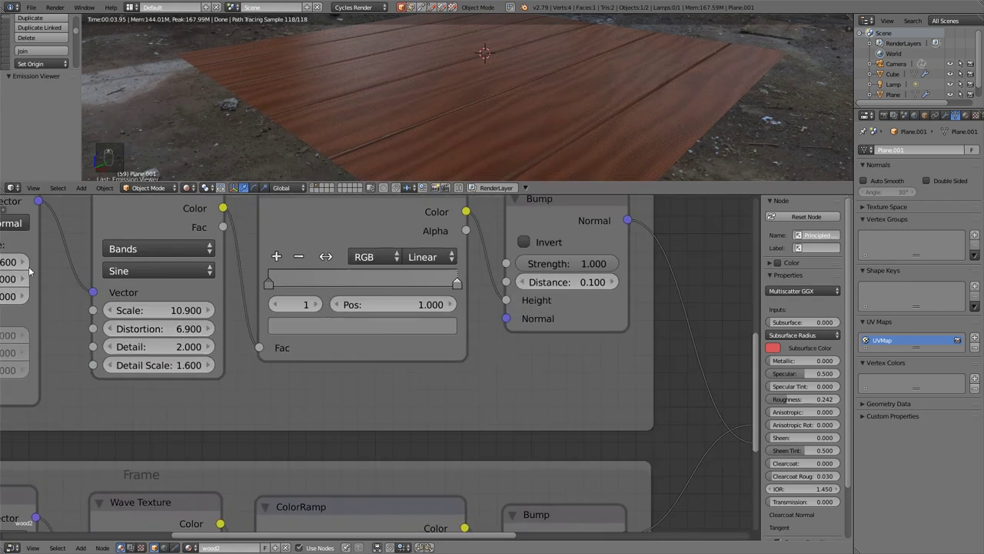
middle_drag(63, 269, 214, 279)
drag(146, 271, 198, 271)
drag(280, 338, 323, 338)
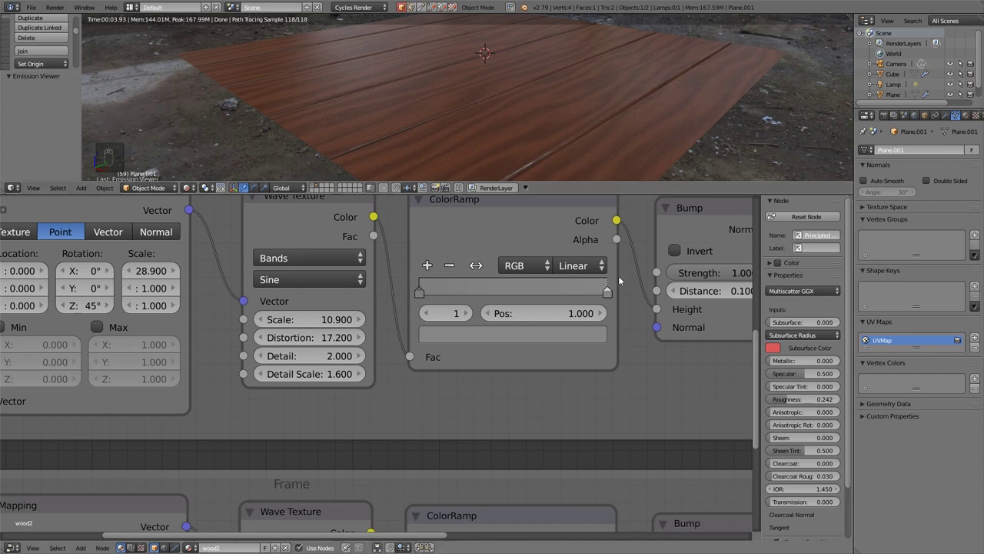
Step: Move the wood grain frame up, away from the two bump frames
key(Home)
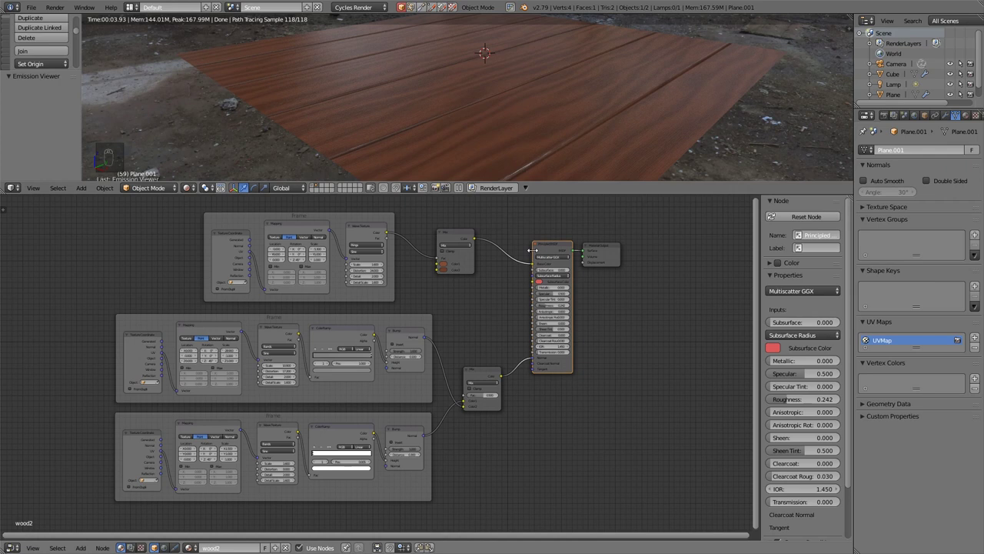
middle_drag(486, 293, 486, 377)
click(346, 306)
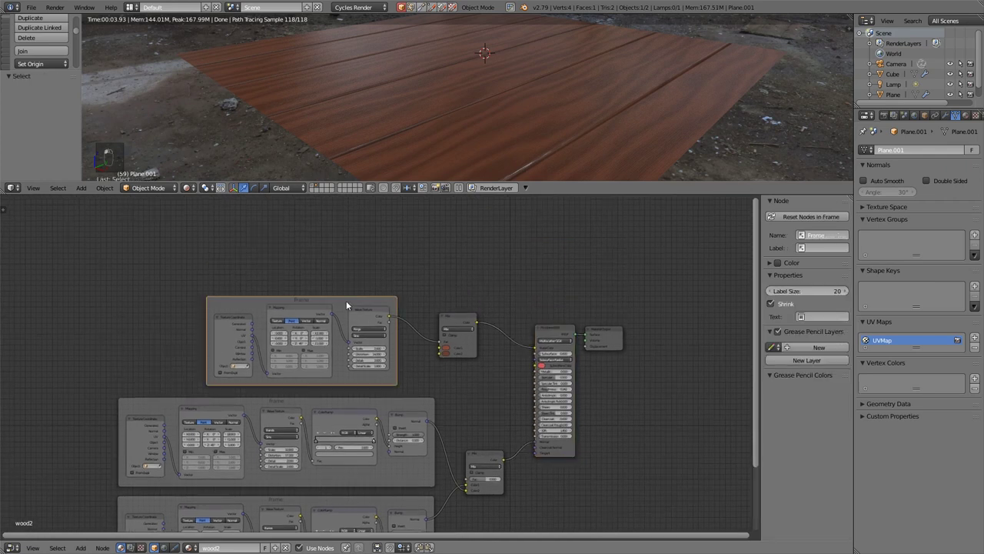
key(g)
click(332, 224)
Step: Put the brown-colour Mix node into the wood grain frame beside its Wave Texture and shift the frame further from the shader
click(457, 314)
key(g)
click(443, 239)
key(g)
click(378, 248)
key(g)
click(409, 235)
drag(390, 227, 325, 218)
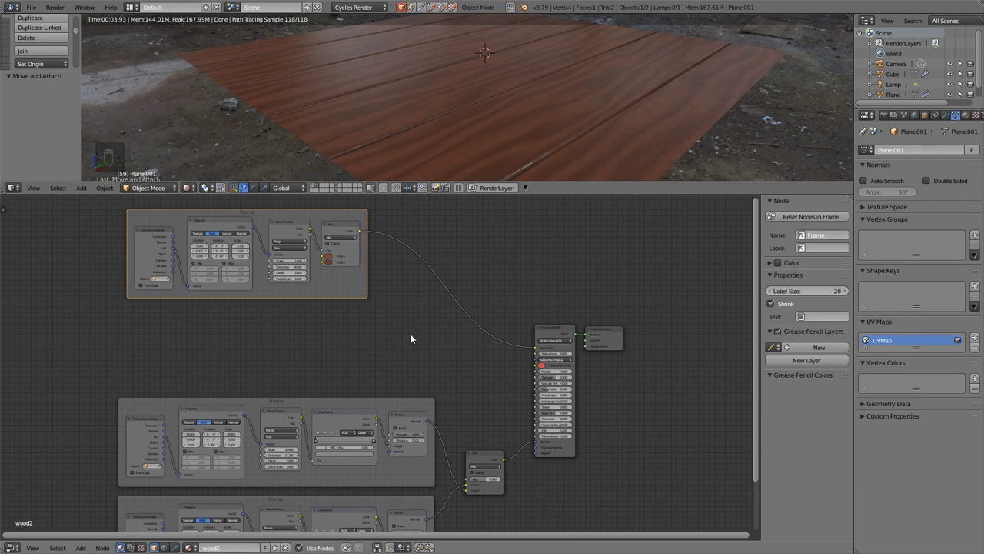
Step: Duplicate the plank-line frame into the space beneath the wood grain frame and delete the copy's Bump node
middle_drag(417, 345, 500, 236)
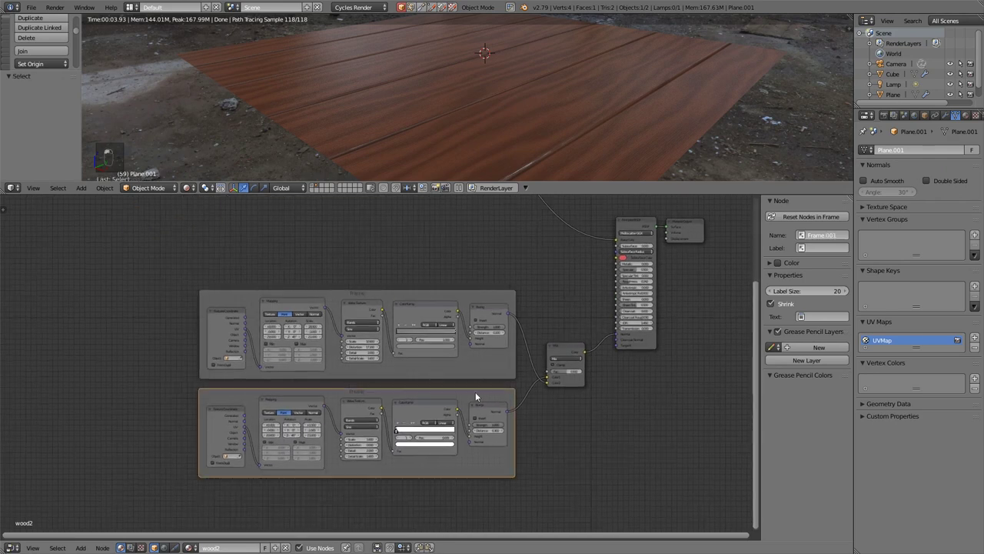
key(a)
key(b)
drag(160, 379, 520, 498)
key(shift+d)
click(428, 263)
middle_drag(443, 219, 448, 328)
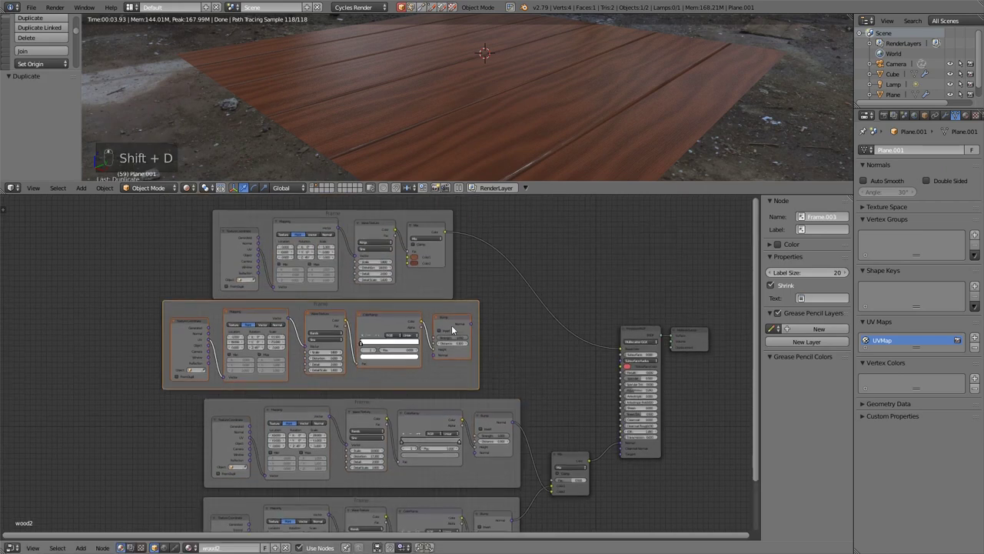
click(448, 328)
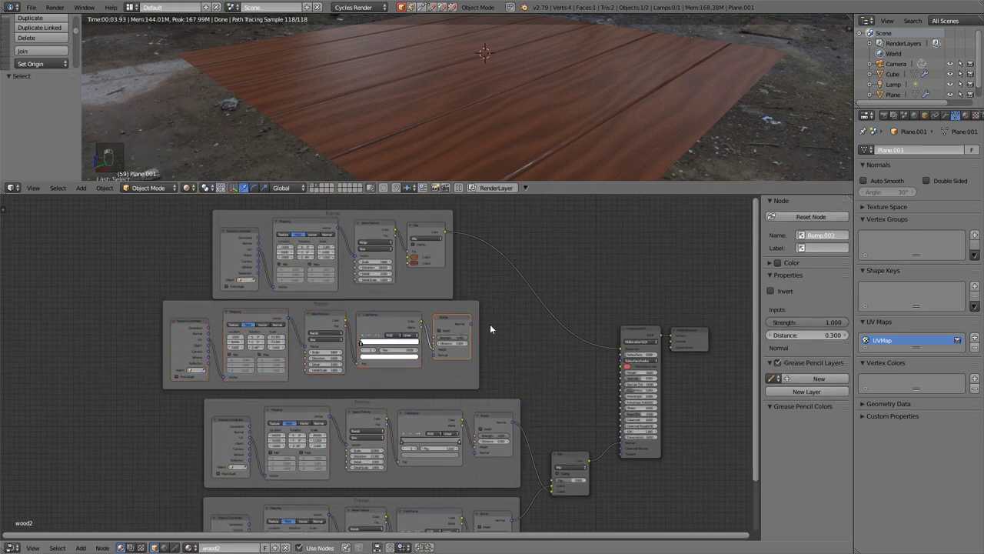
key(Delete)
Step: Combine the grain colour and the new plank-line ColorRamp in a Mix node feeding Base Color, placed ahead of the Principled BSDF
ctrl+shift+right_drag(430, 232, 412, 329)
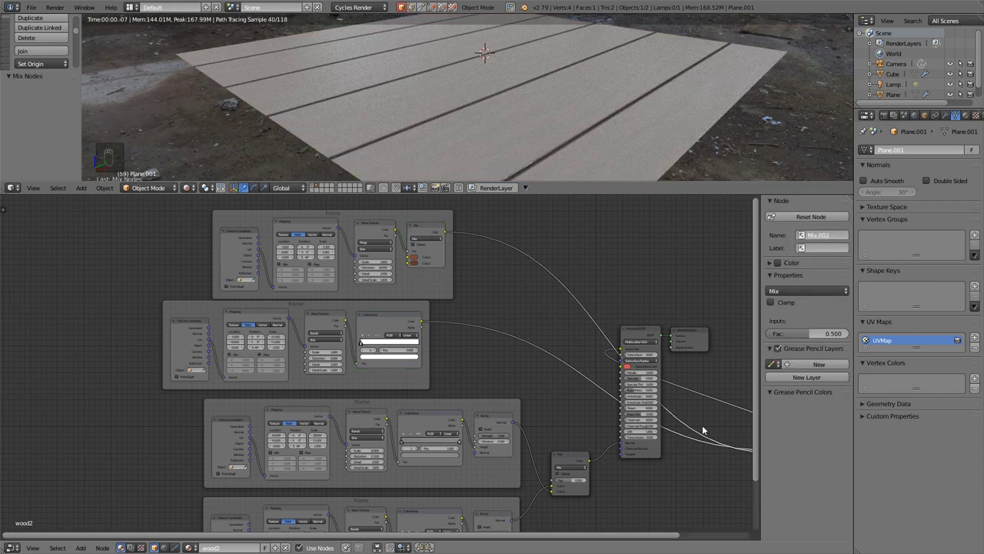
middle_drag(667, 423, 480, 412)
drag(596, 441, 313, 273)
middle_drag(329, 293, 415, 349)
scroll(415, 348, up, 6)
click(382, 306)
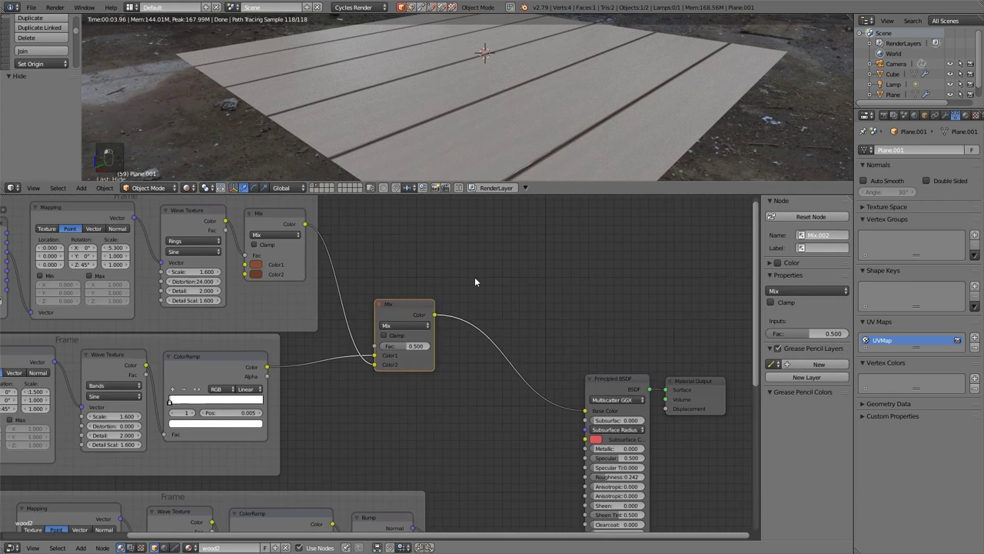
Step: Switch the new Mix node to Multiply, swap its two colour inputs and set its Fac to 1.000
click(404, 326)
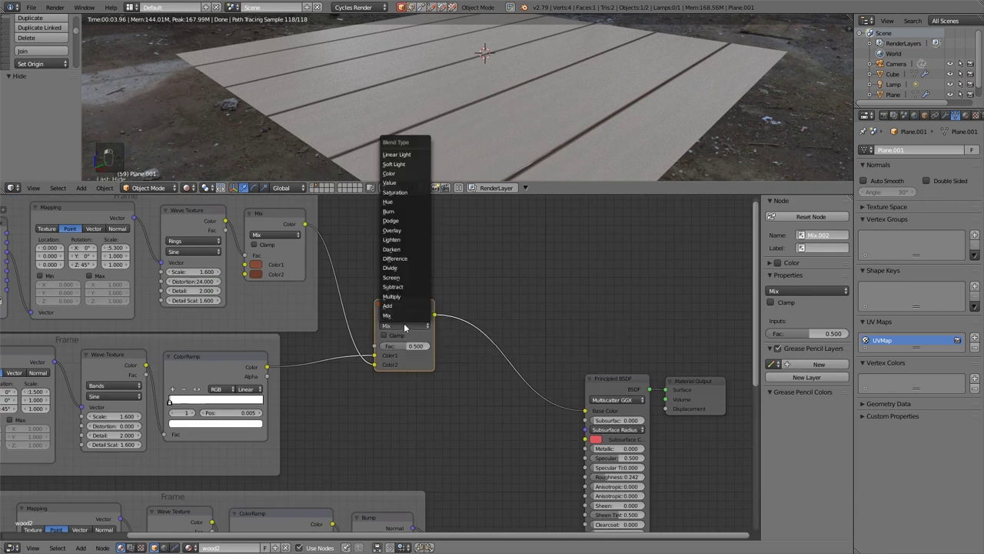
click(404, 297)
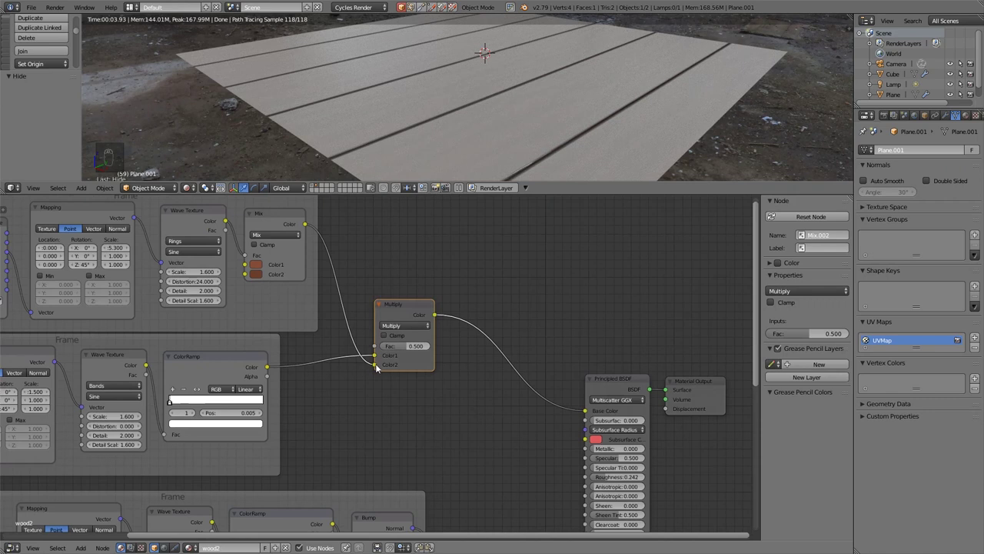
drag(376, 368, 375, 365)
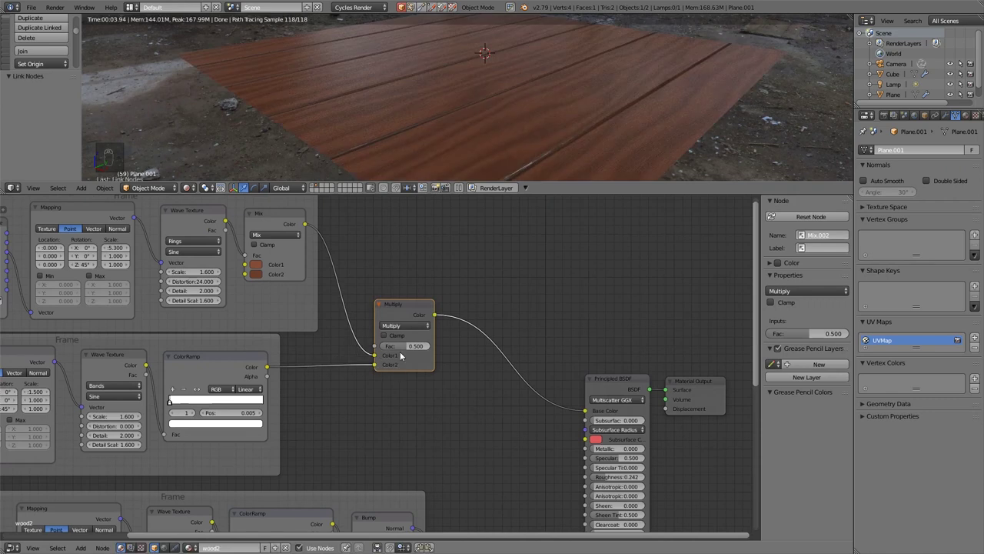
drag(401, 350, 442, 350)
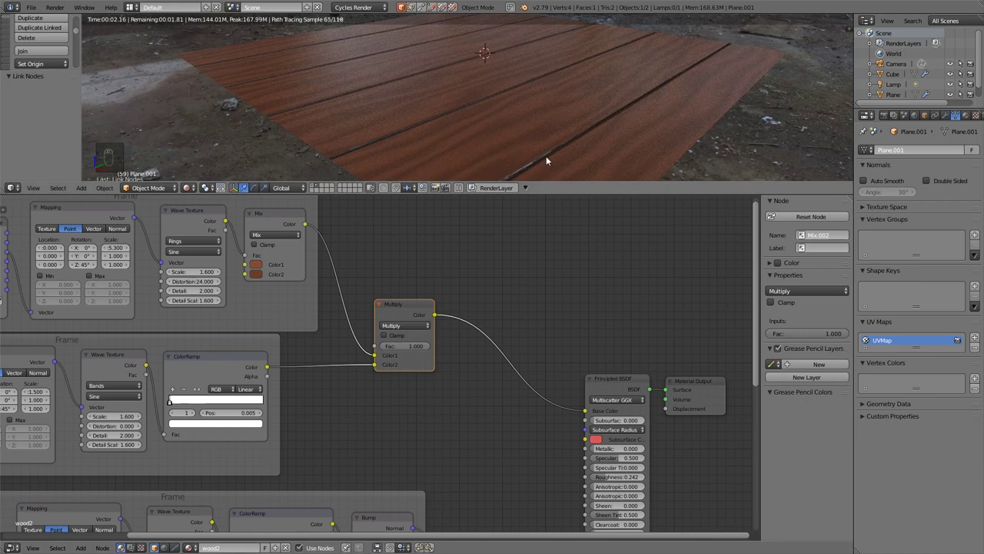
Step: Preview the plank-line ColorRamp by itself, followed by the Multiply node's combined colour
ctrl+shift+click(197, 361)
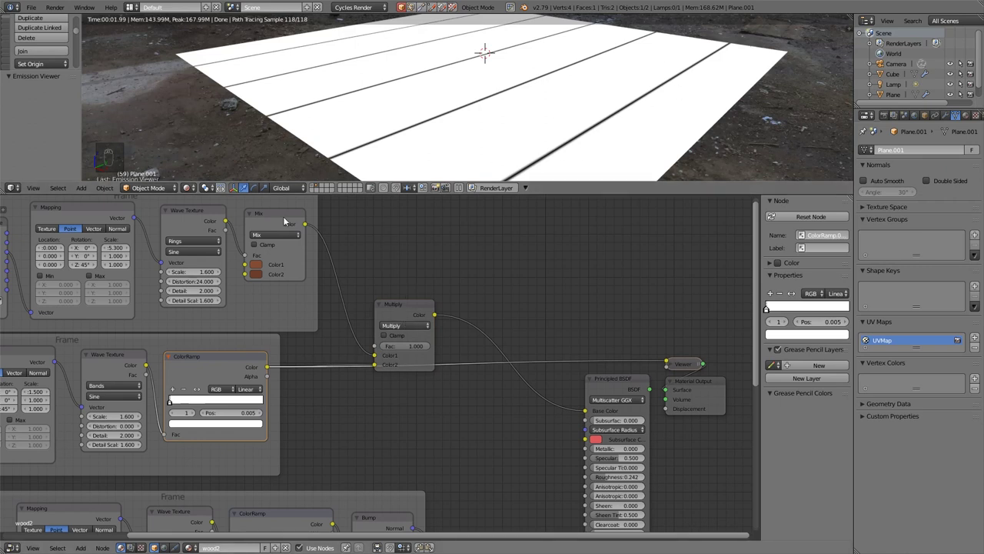
ctrl+shift+click(401, 310)
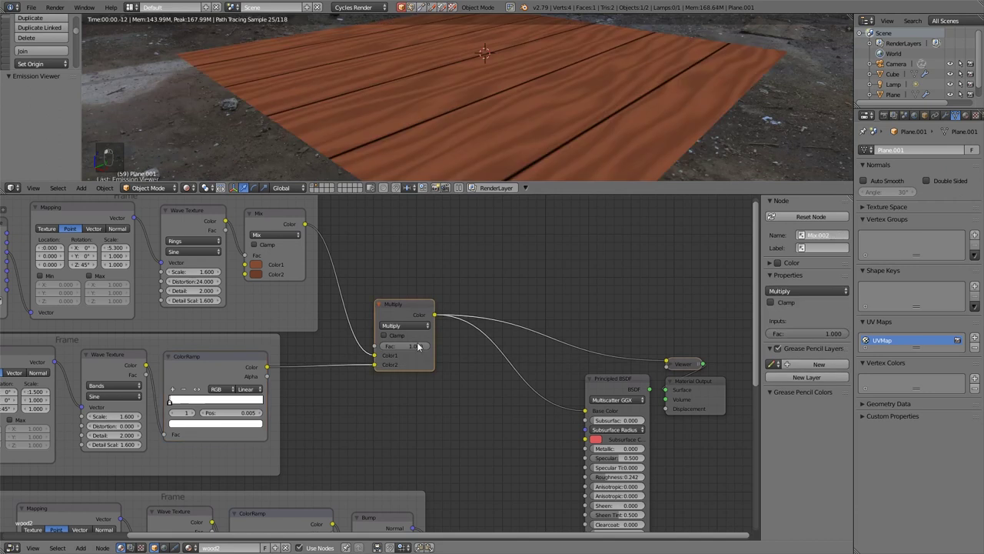
Step: Reduce the Multiply node's Fac to 0.682 while previewing the full Principled BSDF shading
mouse_move(420, 347)
mouse_down()
mouse_move(361, 347)
mouse_move(428, 346)
mouse_up()
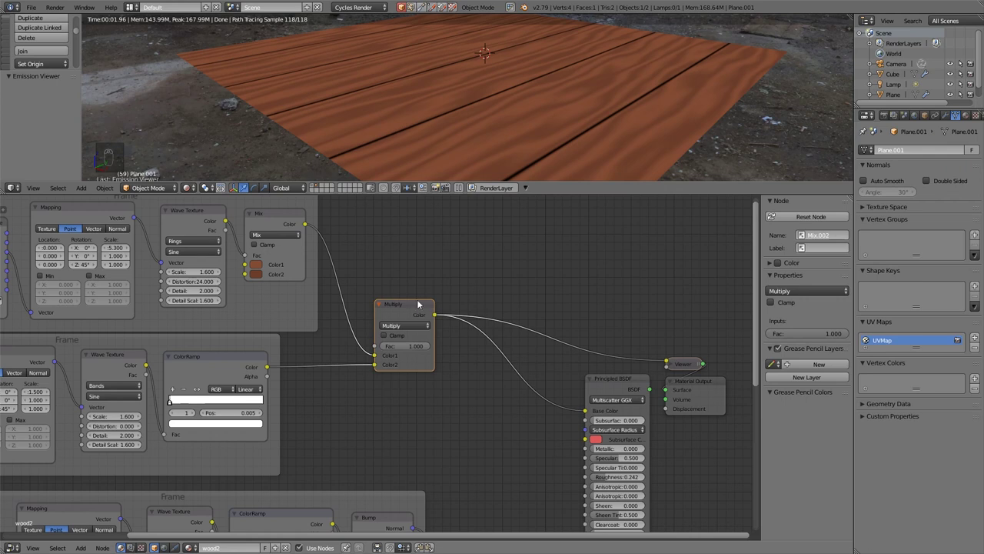
ctrl+shift+click(620, 388)
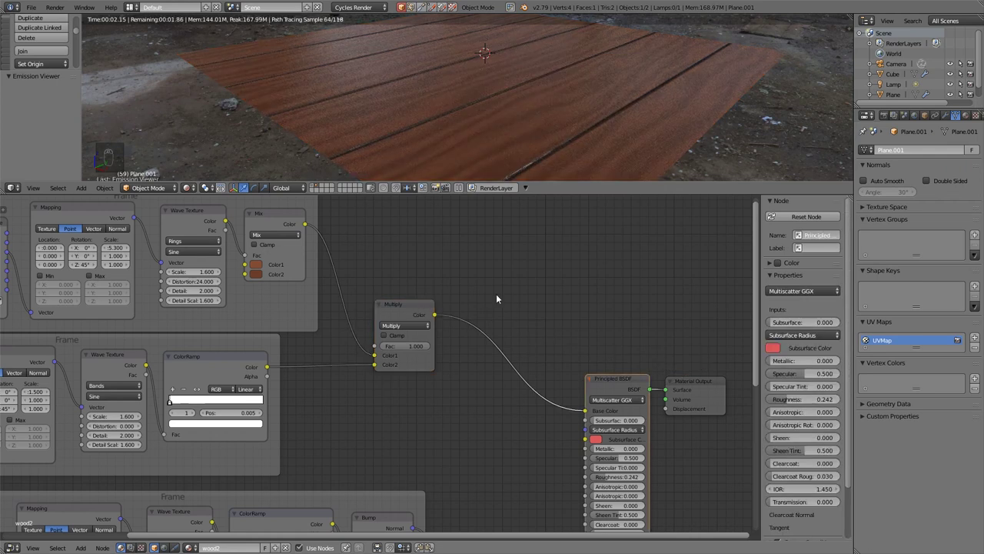
drag(428, 346, 410, 346)
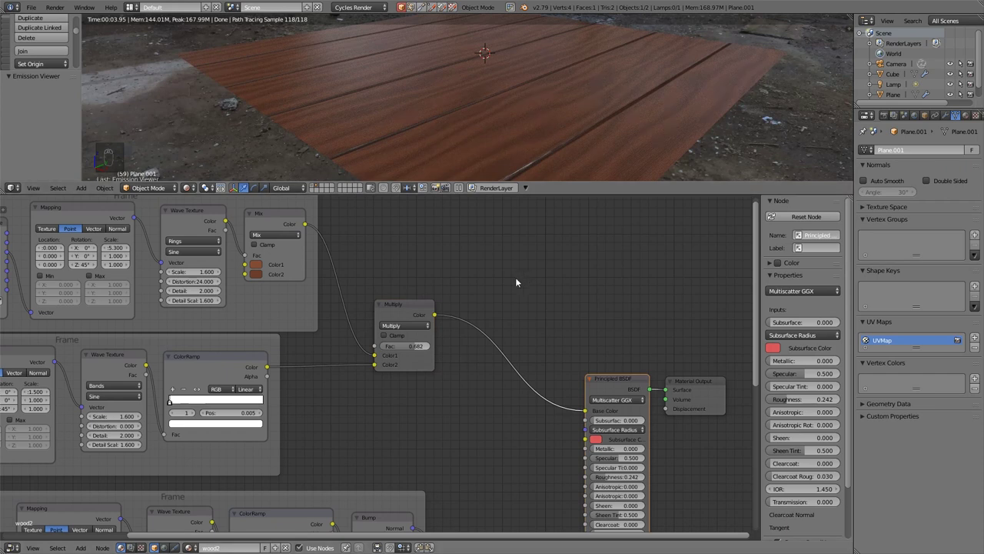
Step: Move both bump frames and their Mix node down and away from the colour frames
scroll(514, 288, down, 3)
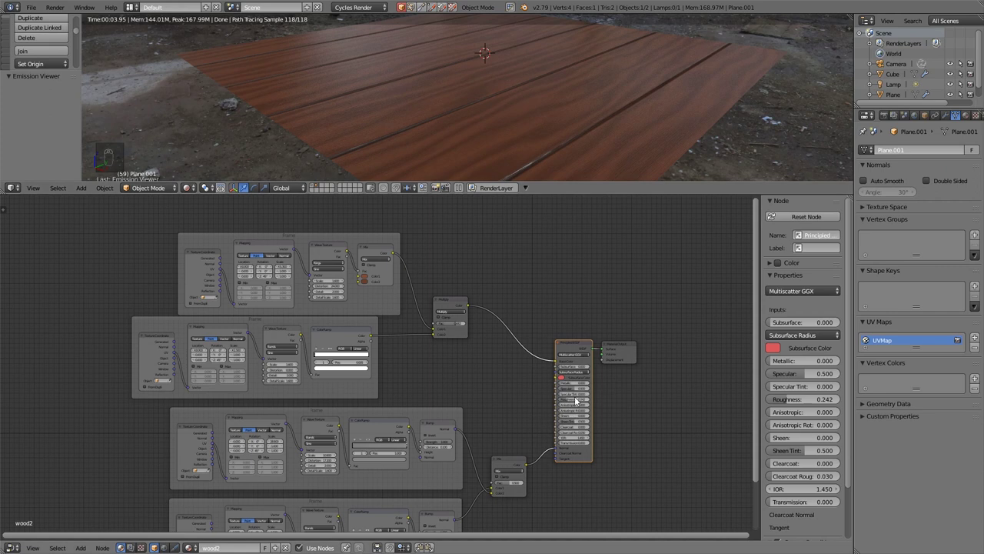
scroll(343, 381, down, 2)
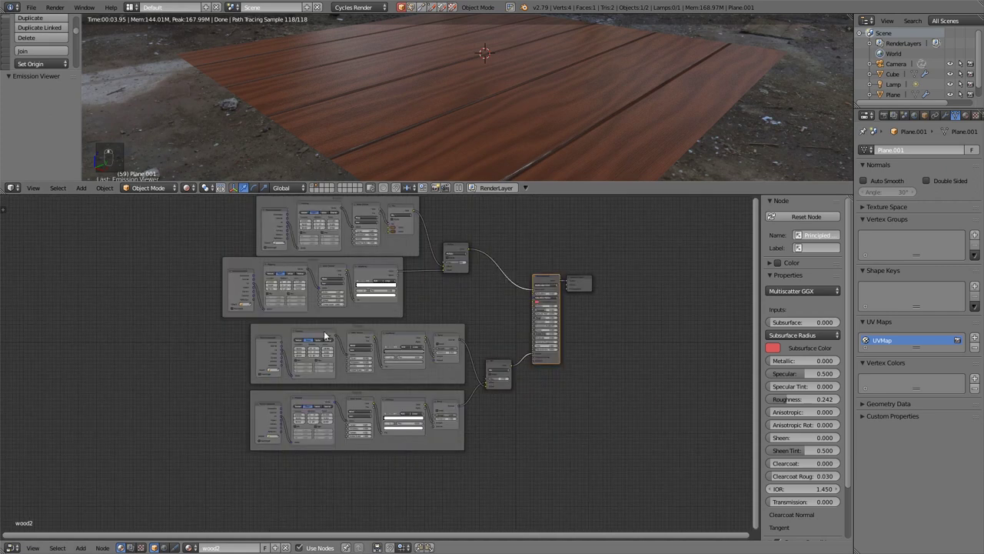
right_click(339, 380)
shift+right_click(348, 393)
shift+right_click(492, 373)
key(g)
click(393, 432)
Step: Move the two colour frames and the Multiply node up to free space between them and the bump frames
middle_drag(384, 275, 383, 326)
right_click(396, 298)
shift+right_click(396, 315)
shift+right_click(457, 297)
key(g)
click(491, 342)
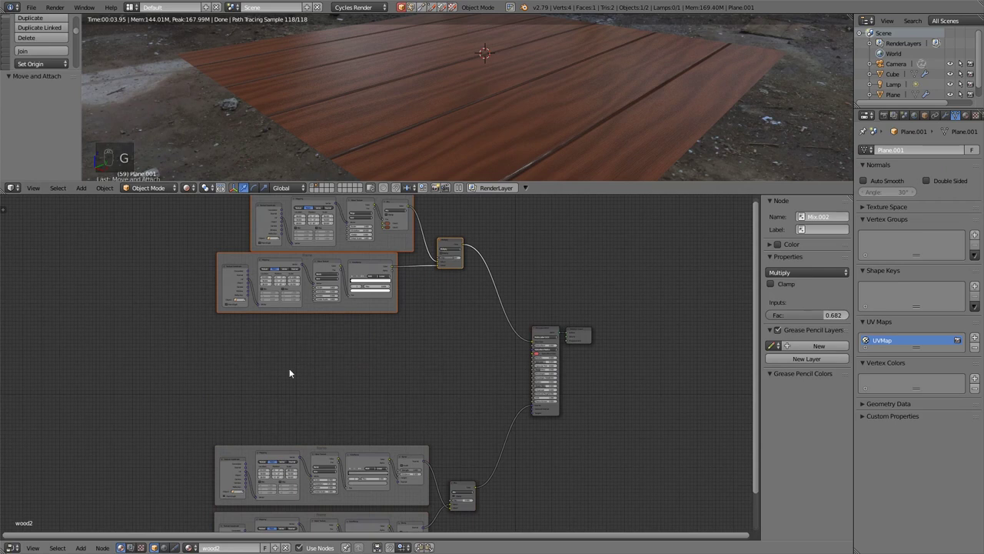
Step: Add a Texture Coordinate, Mapping and Image Texture chain feeding the Principled BSDF's Roughness, and place it in the gap between the colour and bump frames
scroll(453, 369, up, 3)
right_click(624, 302)
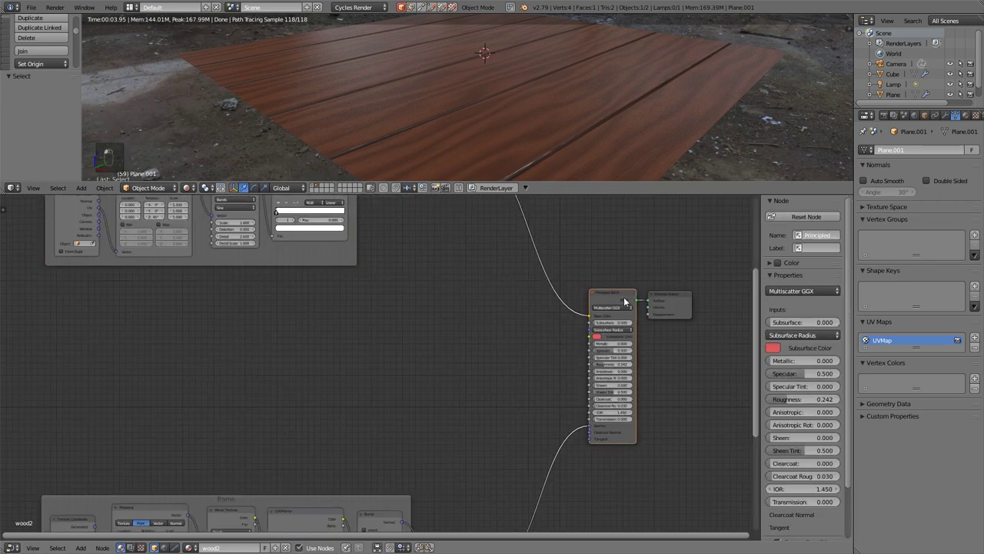
key(ctrl+t)
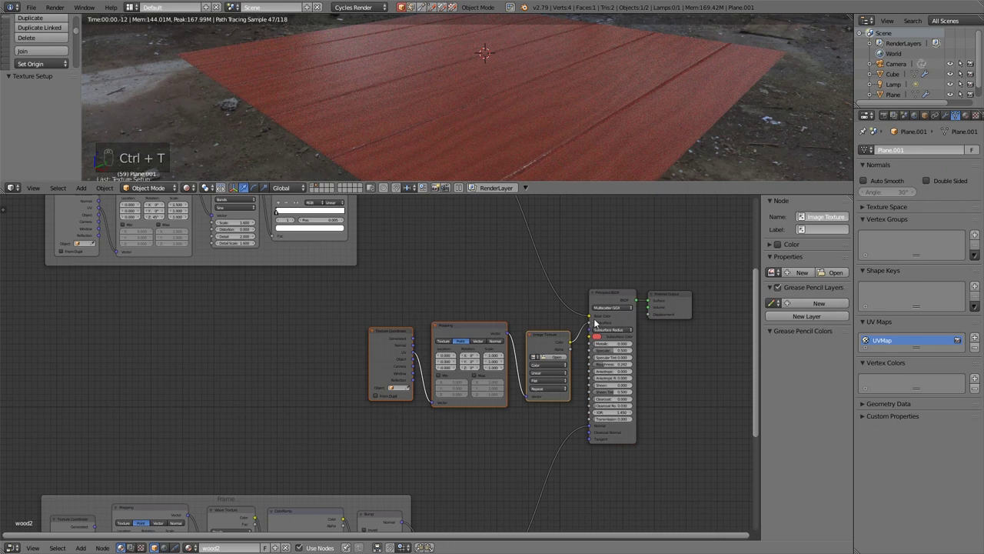
drag(591, 328, 590, 367)
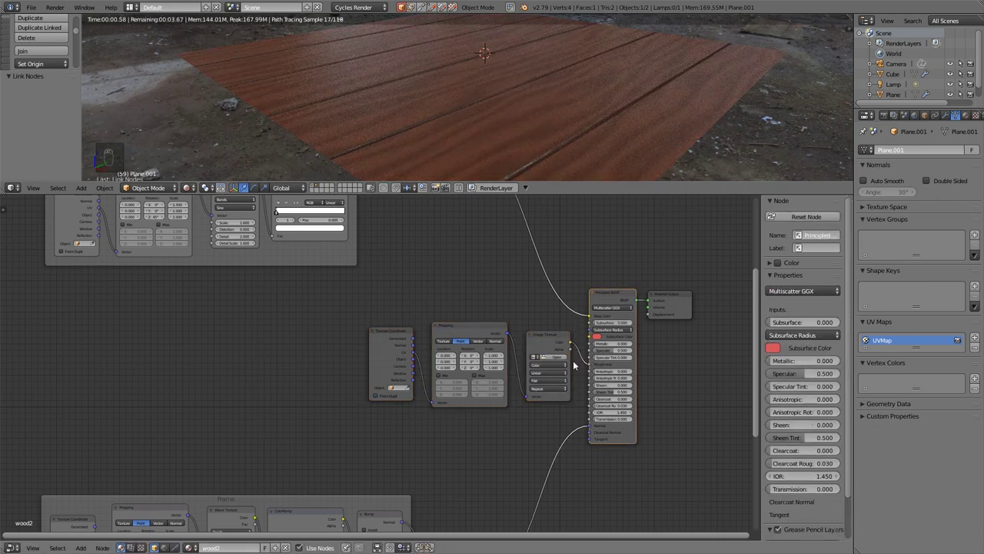
click(550, 338)
key(g)
click(312, 342)
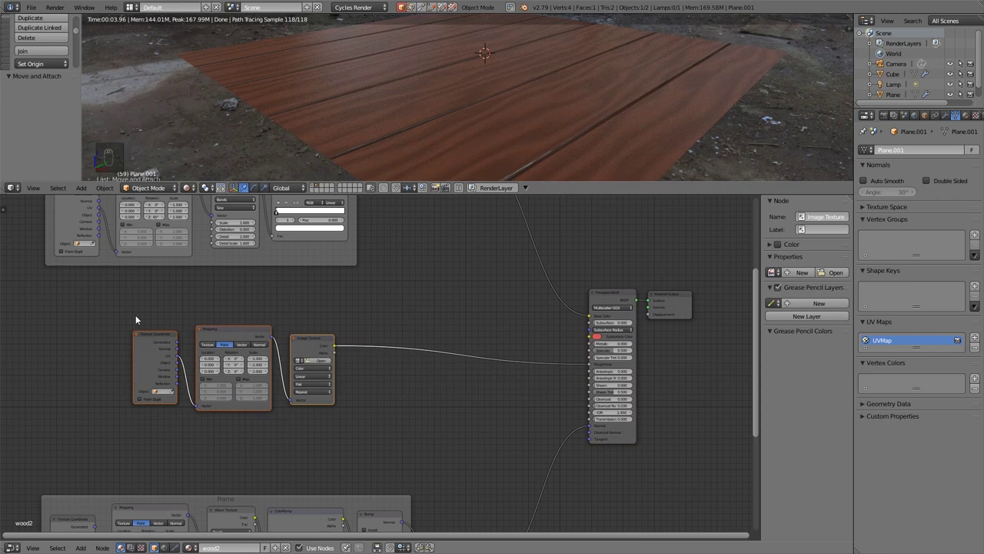
Step: Add a Frame around the new roughness texture chain
key(shift+a)
mouse_move(127, 360)
click(168, 357)
click(260, 307)
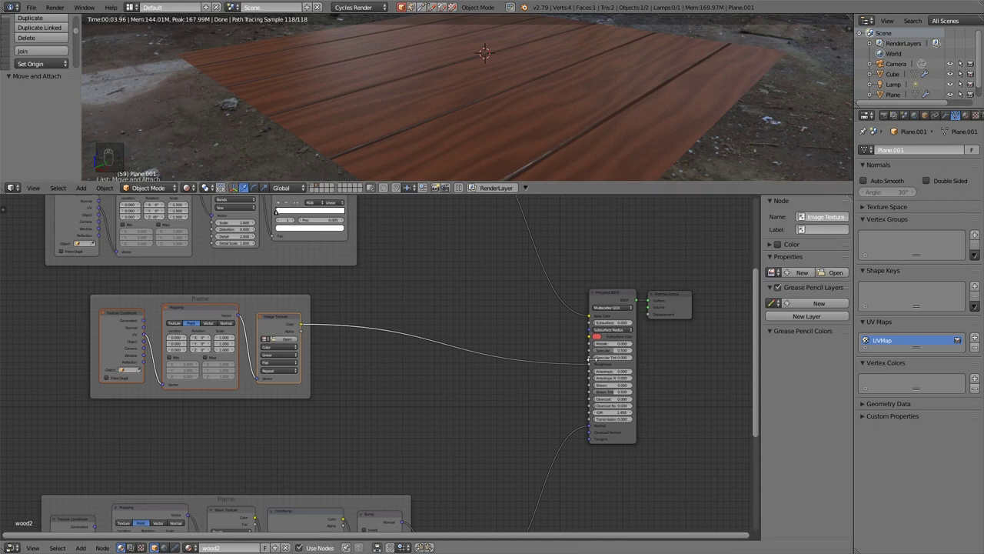
Step: Switch the roughness chain's Image Texture node to a Musgrave Texture
click(270, 321)
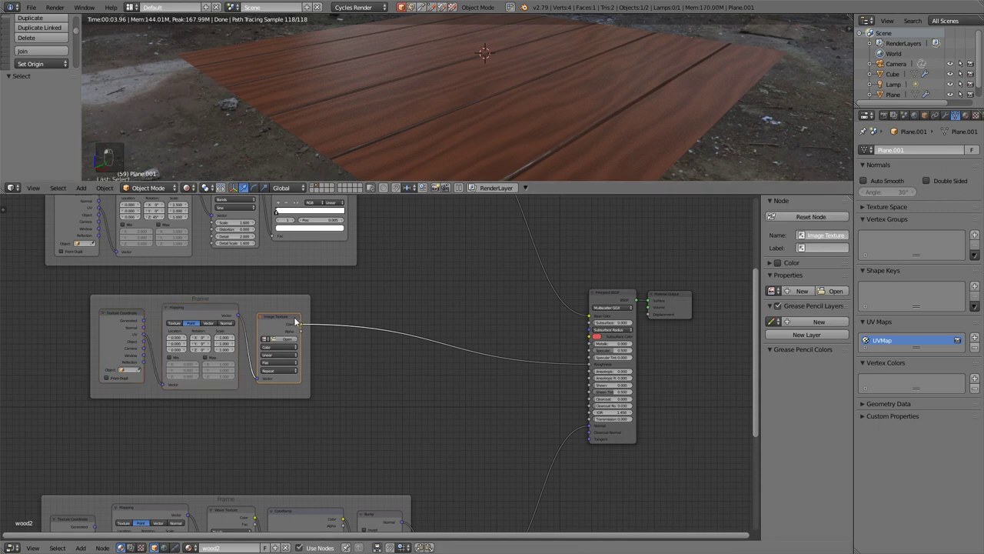
key(shift+s)
mouse_move(287, 323)
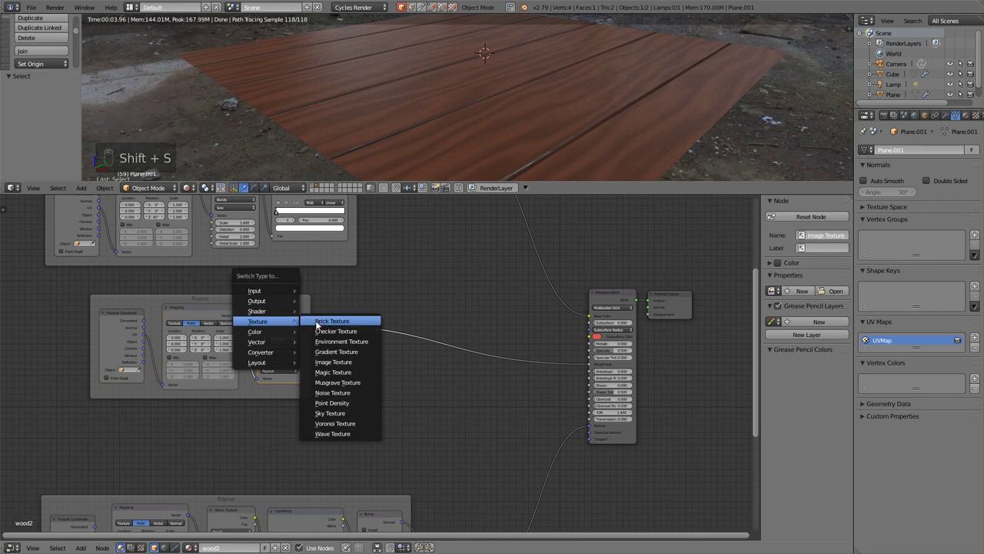
click(330, 382)
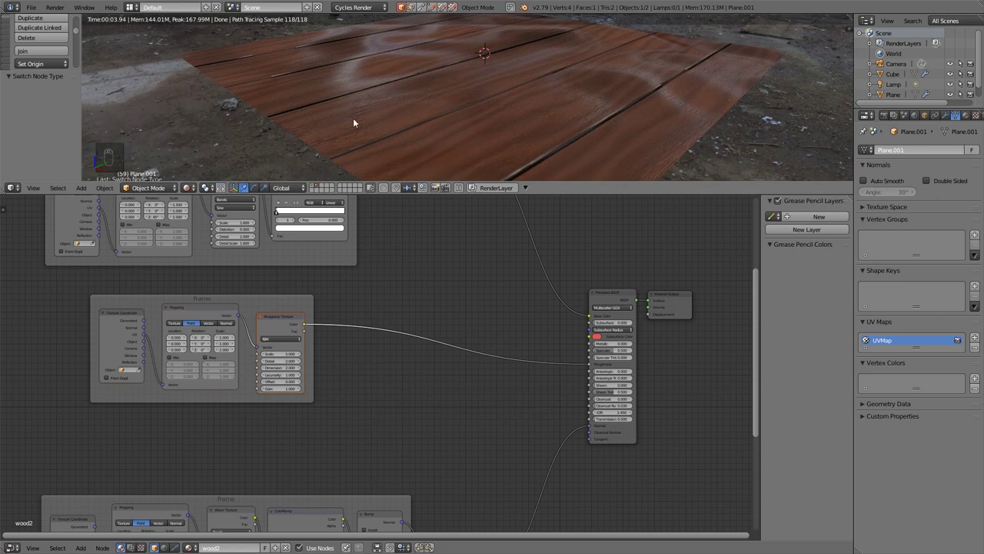
Step: Preview the Musgrave Texture by itself and disconnect it from the Principled BSDF's Roughness
ctrl+shift+click(275, 326)
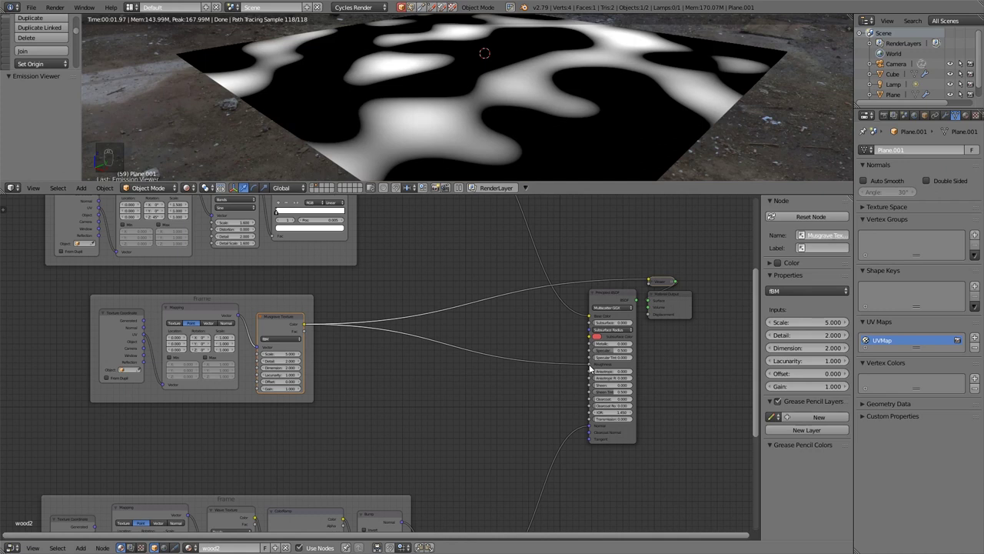
drag(591, 370, 540, 375)
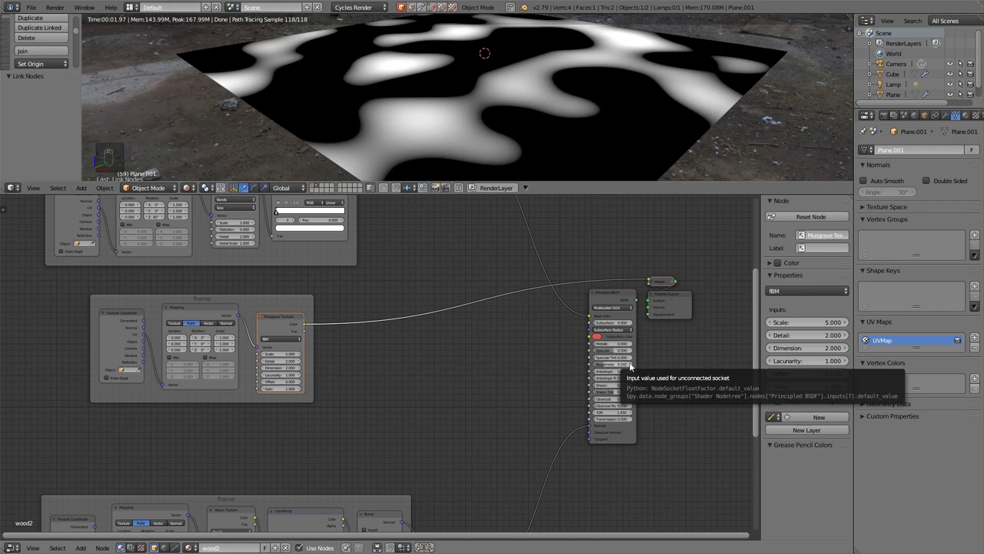
ctrl+shift+click(279, 322)
ctrl+shift+click(273, 320)
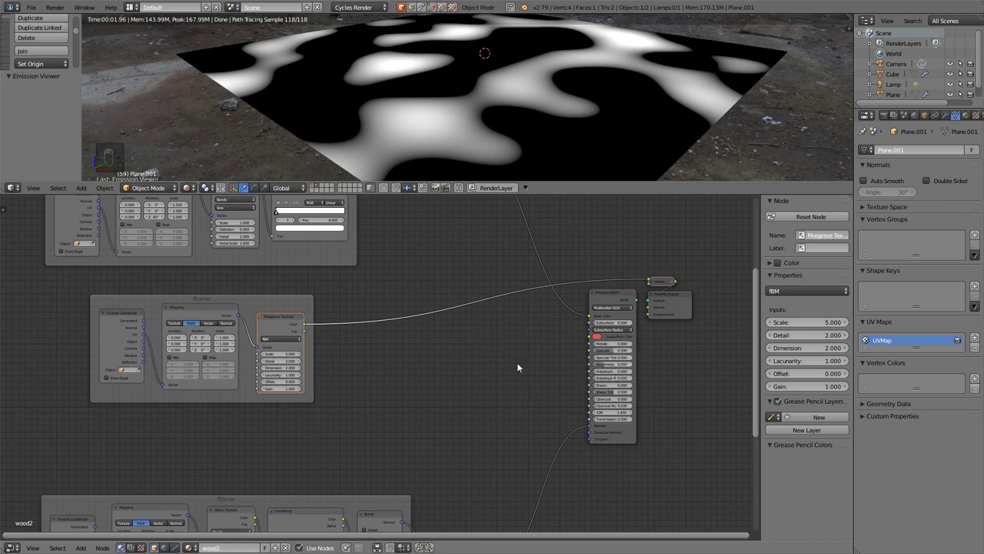
Step: Insert a ColorRamp after the Musgrave Texture, preview it, and connect its Color output to the Principled BSDF's Roughness
key(shift+a)
mouse_move(404, 310)
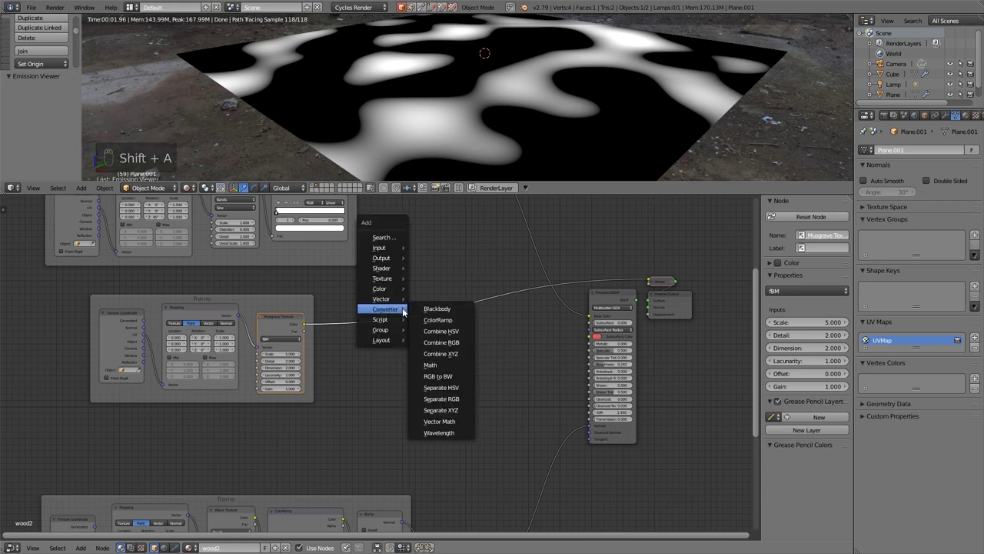
click(436, 323)
click(370, 315)
ctrl+shift+click(392, 331)
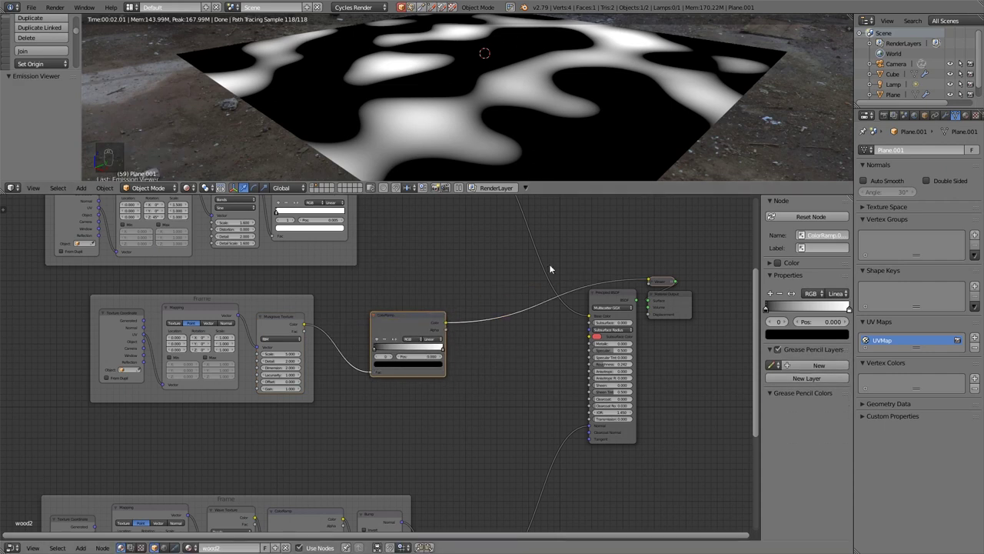
ctrl+shift+click(612, 298)
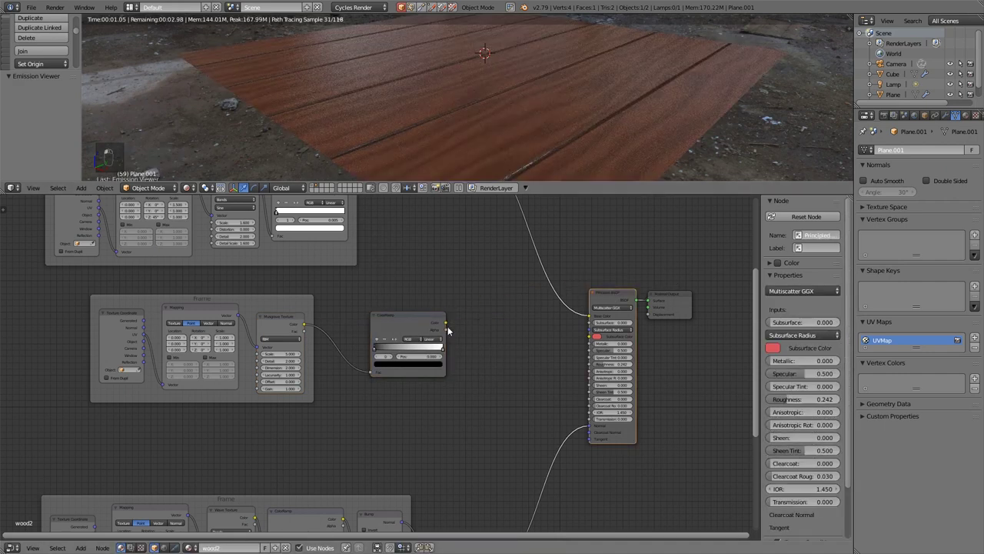
drag(446, 323, 591, 364)
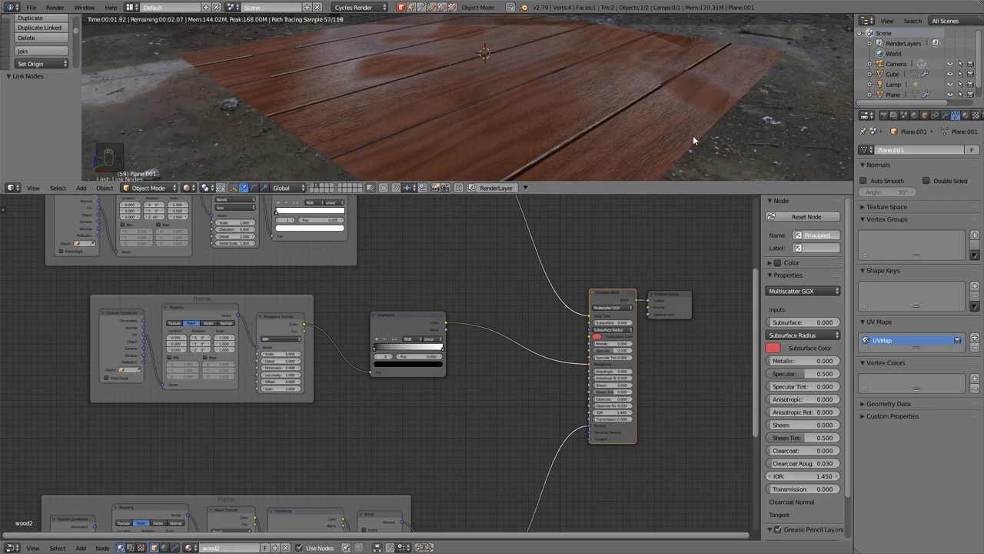
Step: Change the roughness ColorRamp's black stop to a dark grey with an HSV value of 0.276
scroll(455, 355, up, 3)
middle_drag(455, 355, 506, 360)
scroll(505, 360, up, 1)
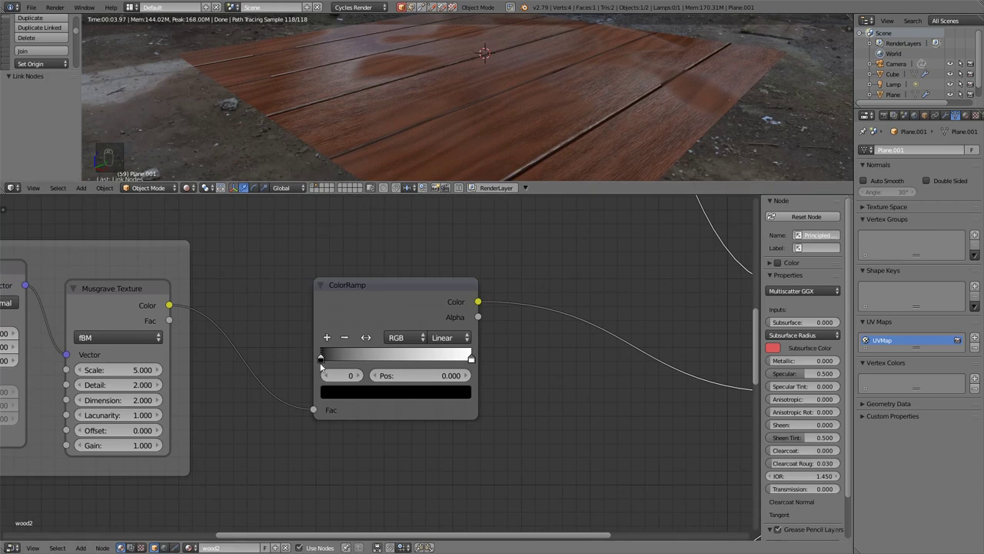
click(343, 392)
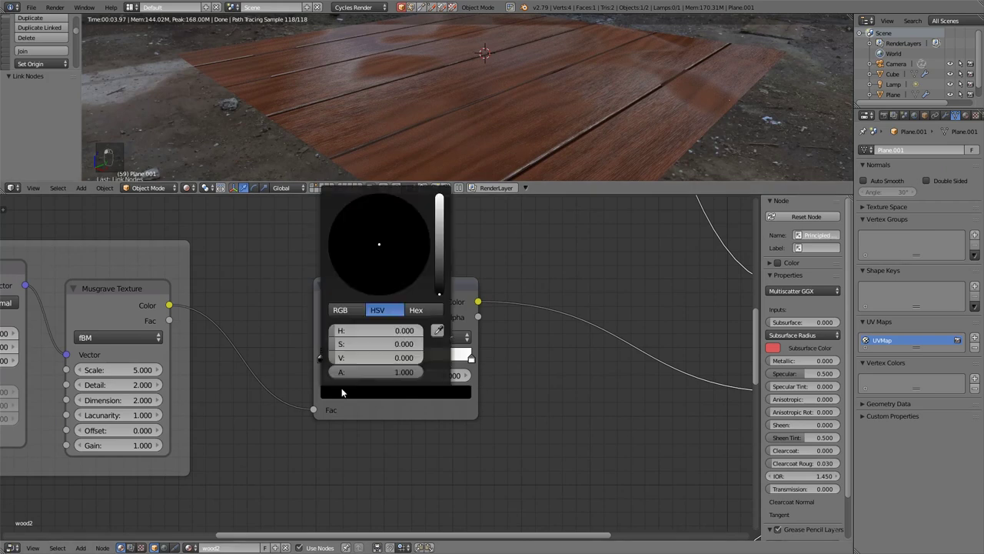
click(440, 268)
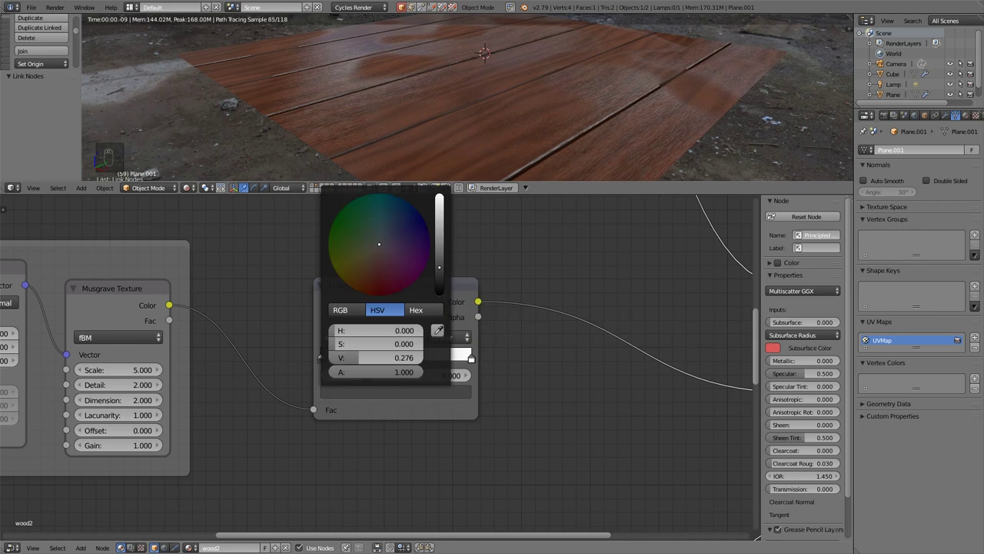
mouse_move(440, 268)
mouse_down()
mouse_move(440, 194)
mouse_move(440, 294)
mouse_move(439, 197)
mouse_move(439, 280)
mouse_move(439, 267)
mouse_up()
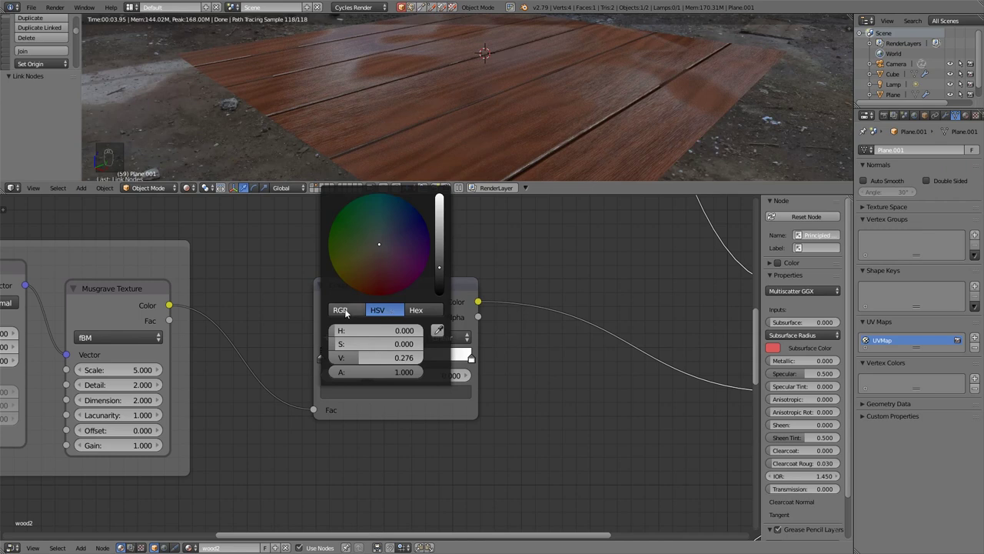
click(344, 309)
click(391, 309)
drag(400, 358, 358, 357)
middle_drag(527, 359, 365, 348)
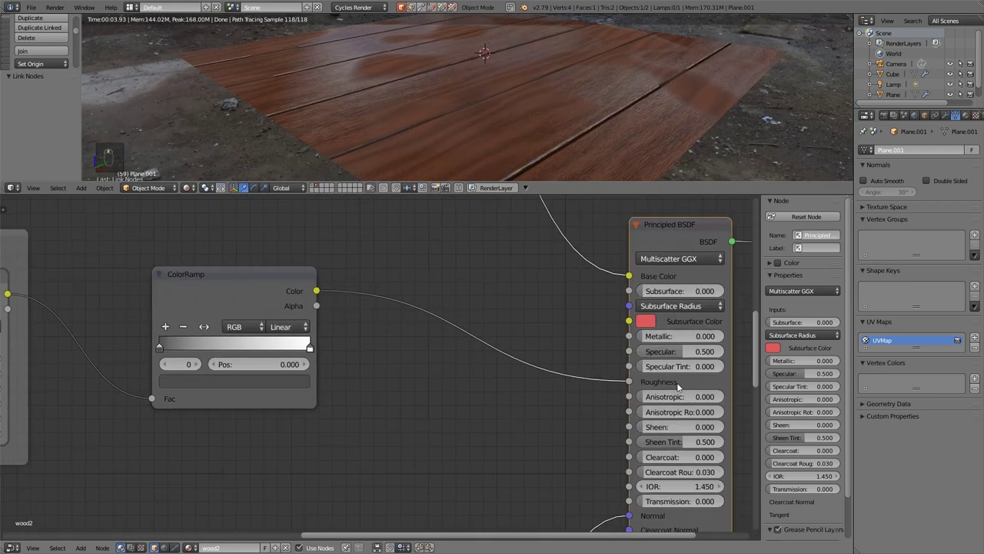
Step: Sample the dark stop's grey for the roughness ColorRamp's white stop, brighten it slightly, and check the reflections on the planks
middle_drag(214, 356, 350, 354)
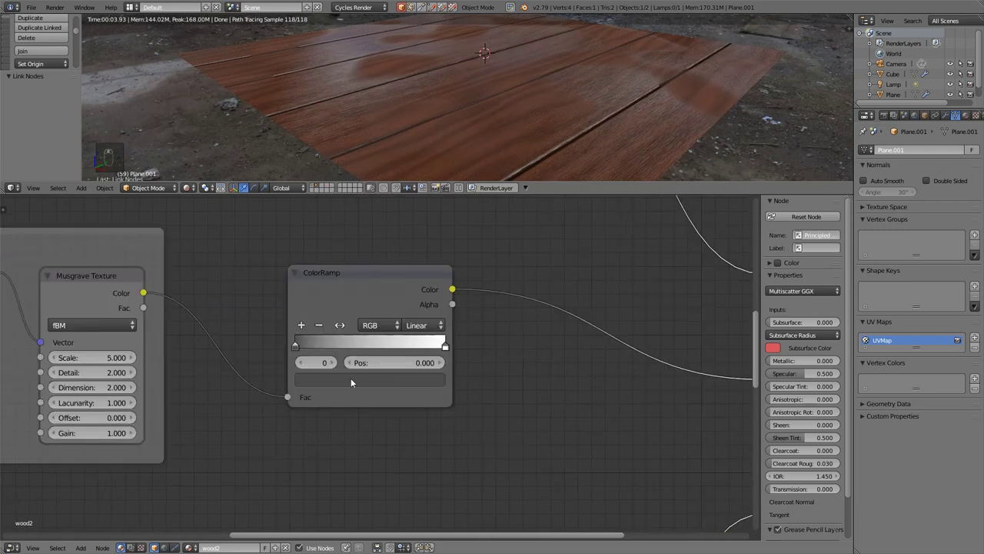
click(445, 346)
click(374, 379)
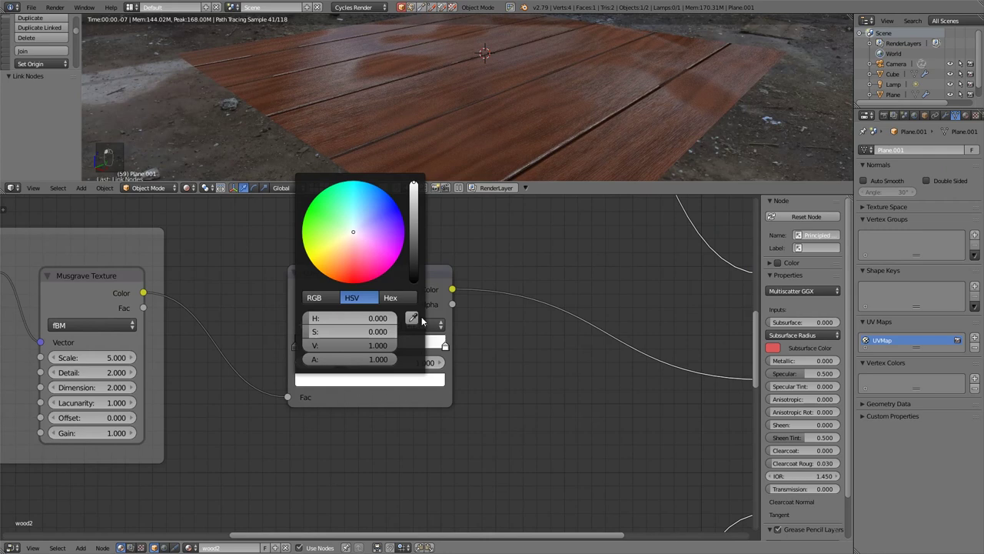
click(415, 318)
click(298, 343)
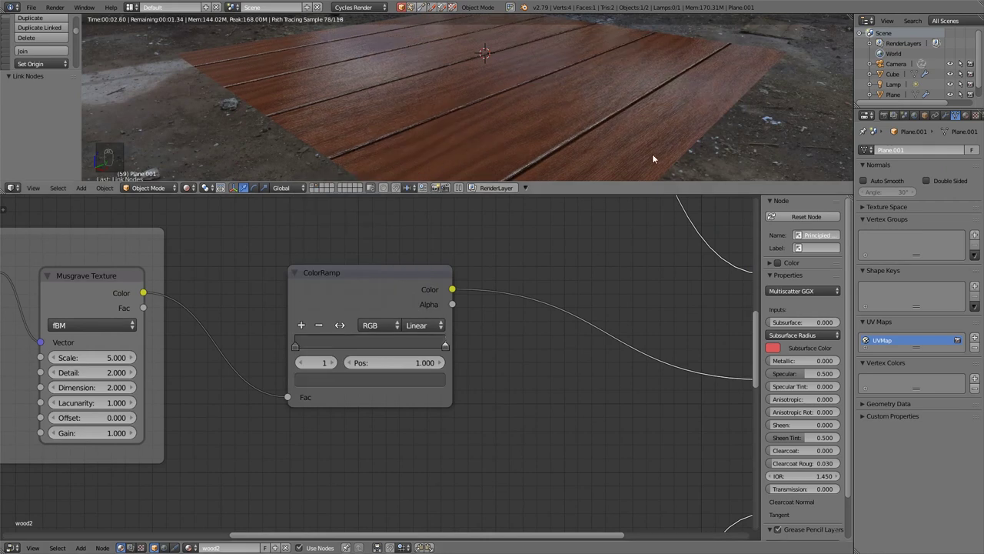
click(445, 350)
click(422, 380)
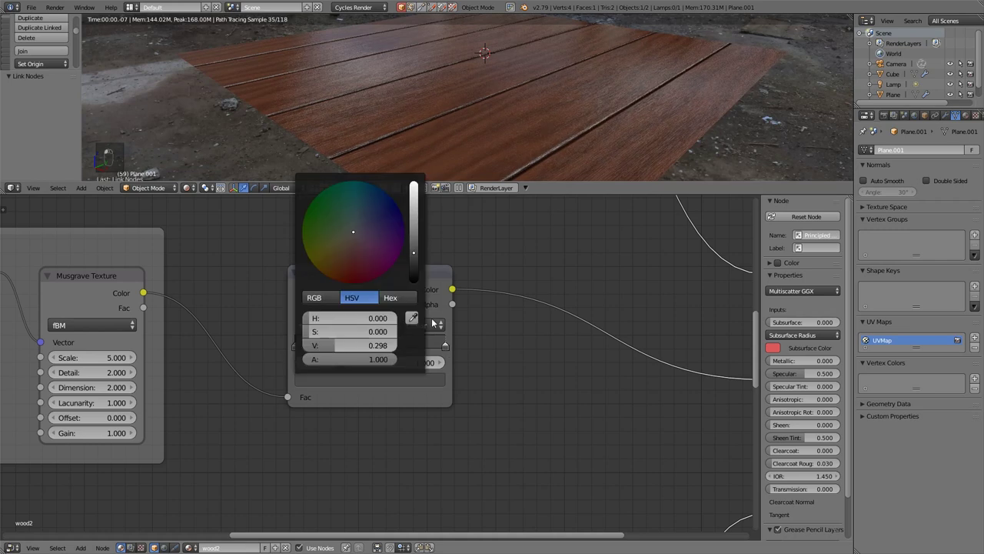
click(414, 249)
click(414, 246)
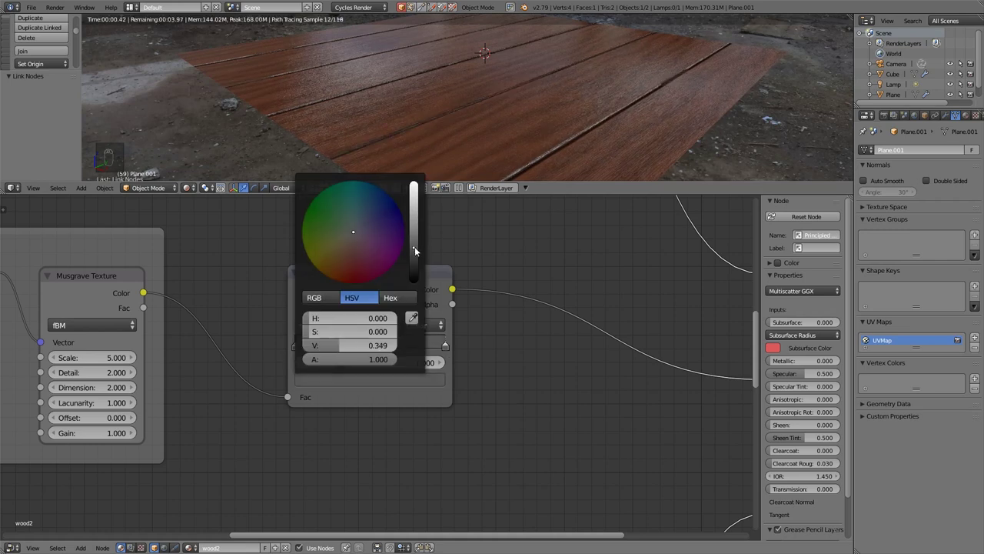
drag(415, 251, 416, 240)
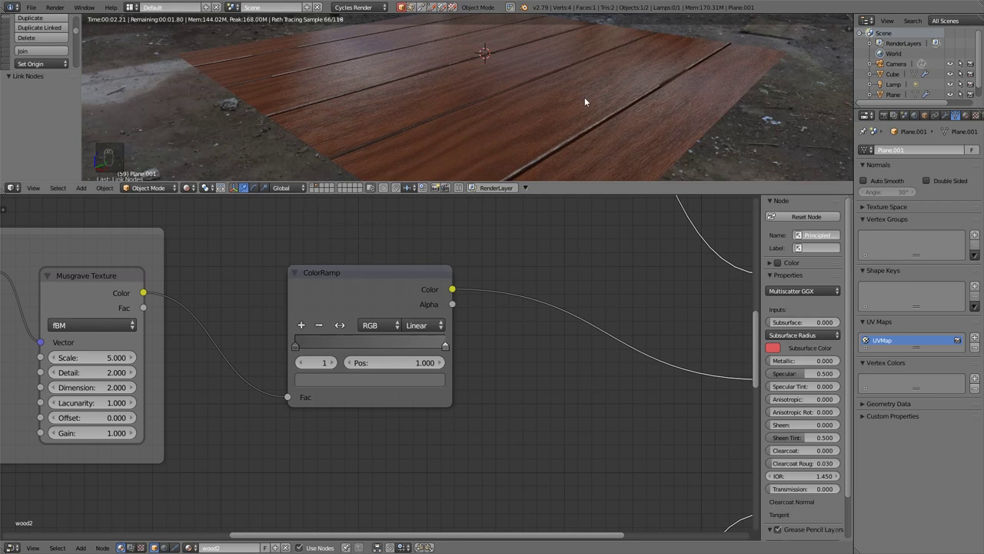
scroll(517, 339, down, 3)
middle_drag(469, 115, 519, 120)
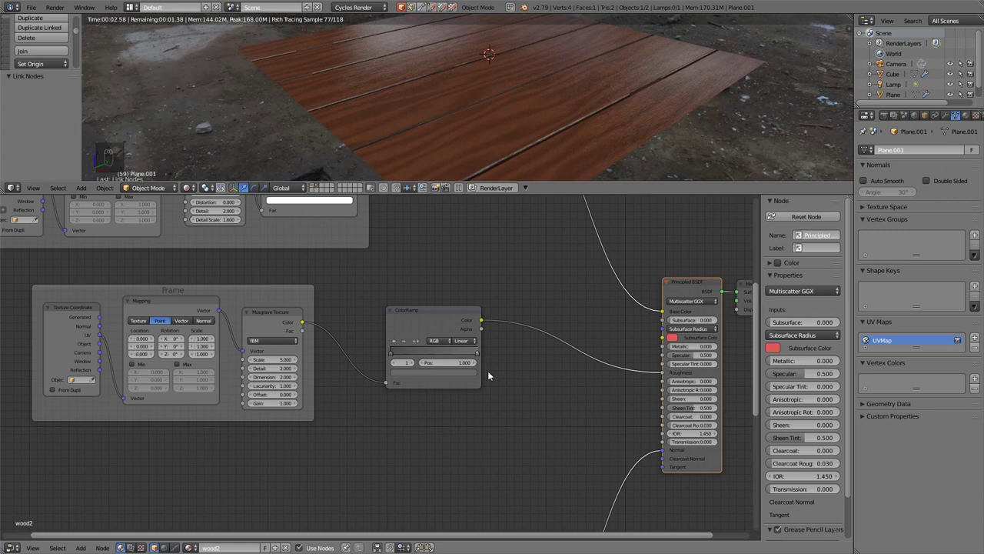
Step: Brighten the roughness ColorRamp's lighter grey stop further and check the glossy variation from another angle
scroll(466, 382, up, 9)
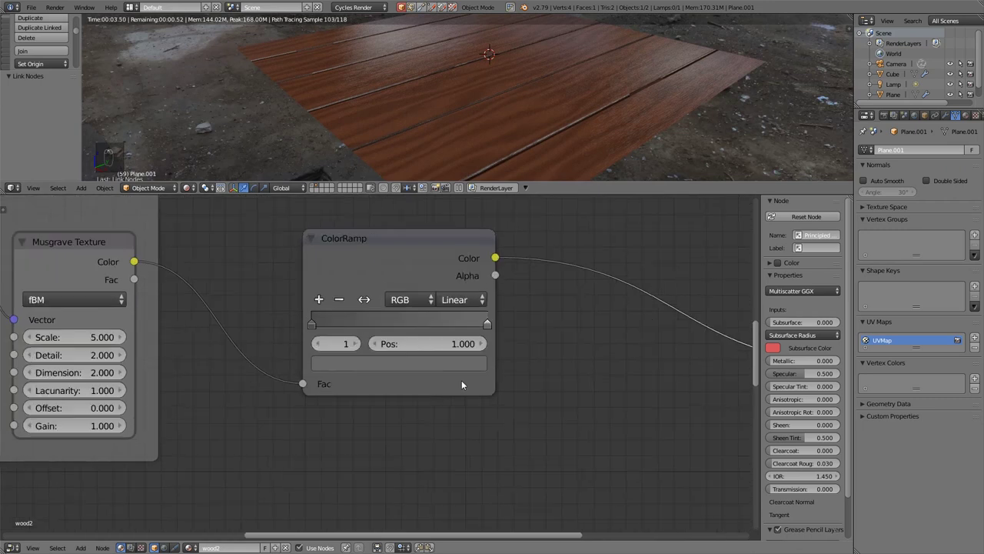
middle_drag(668, 330, 472, 334)
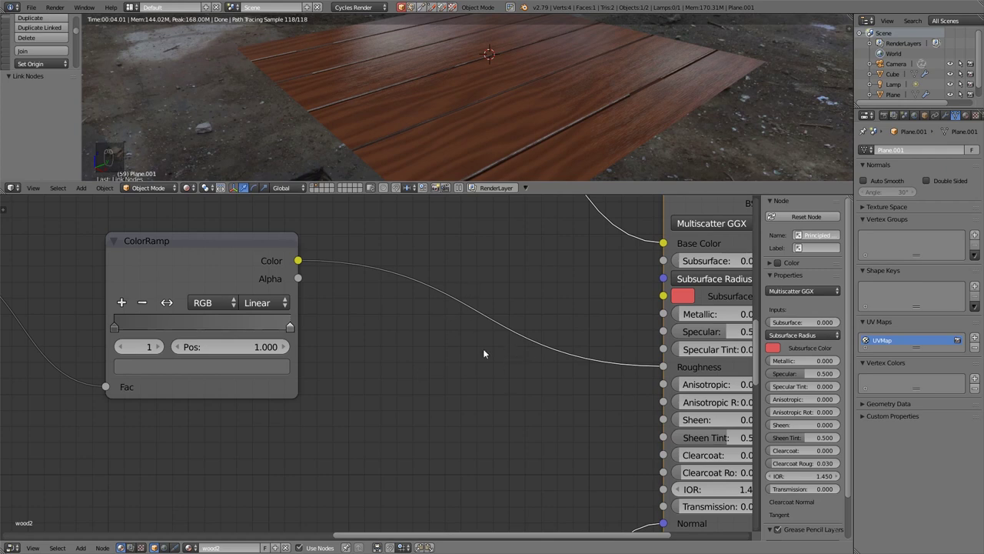
middle_drag(190, 294, 280, 296)
scroll(279, 295, up, 2)
click(198, 342)
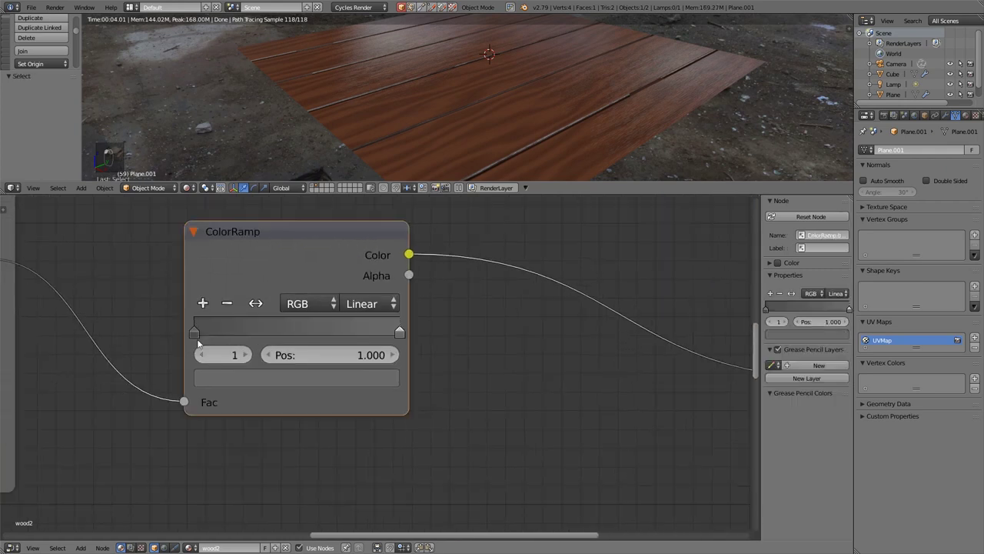
click(245, 381)
drag(356, 188, 356, 177)
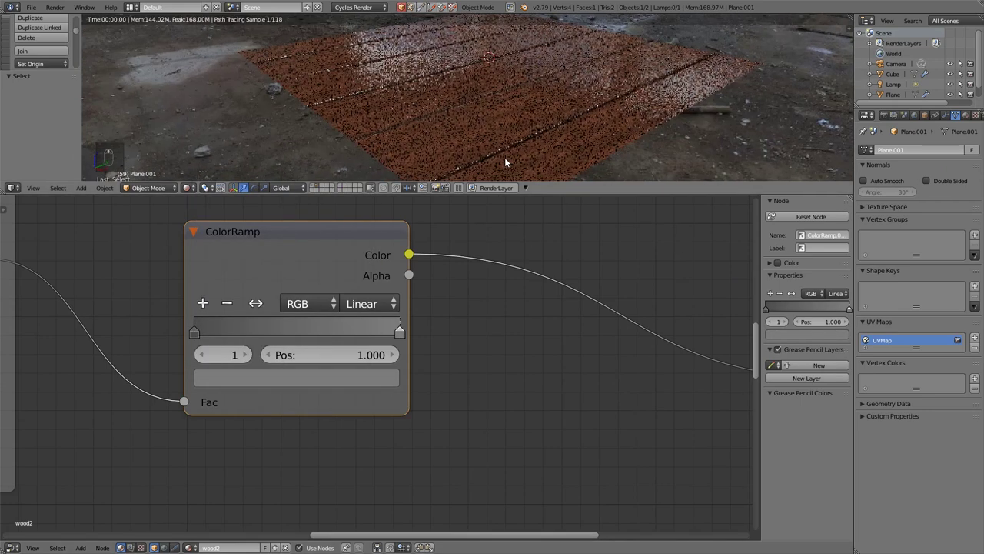
middle_drag(483, 86, 513, 115)
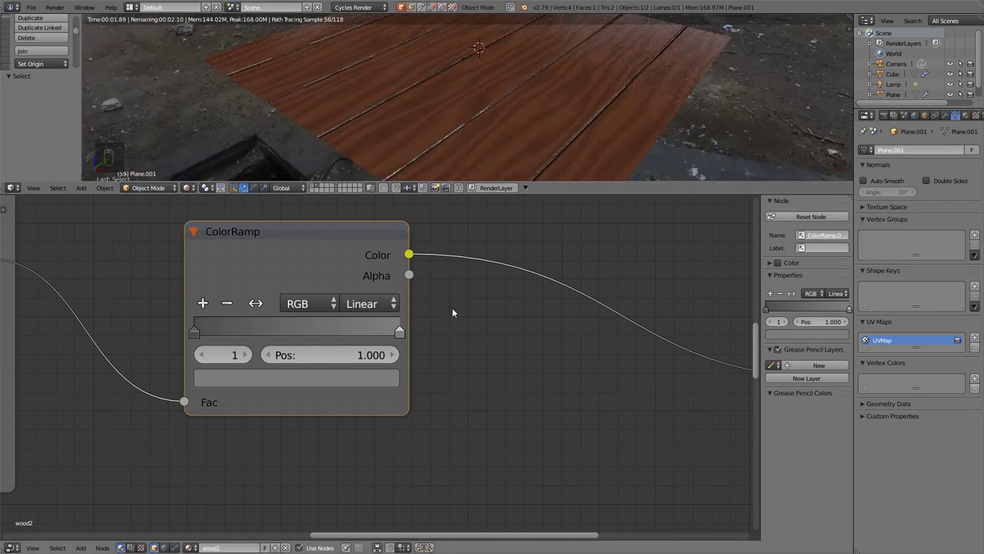